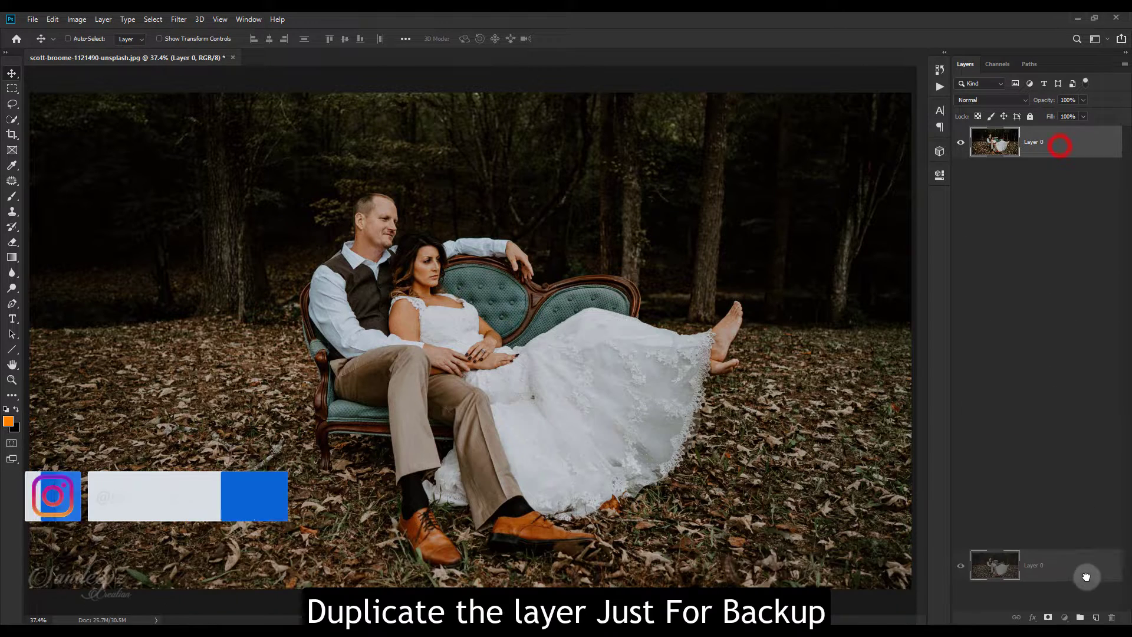
Step: Duplicate Layer 0 twice, hide the top copy, and set Layer 0 copy to Screen
drag(1059, 149, 1095, 618)
drag(1048, 152, 1095, 617)
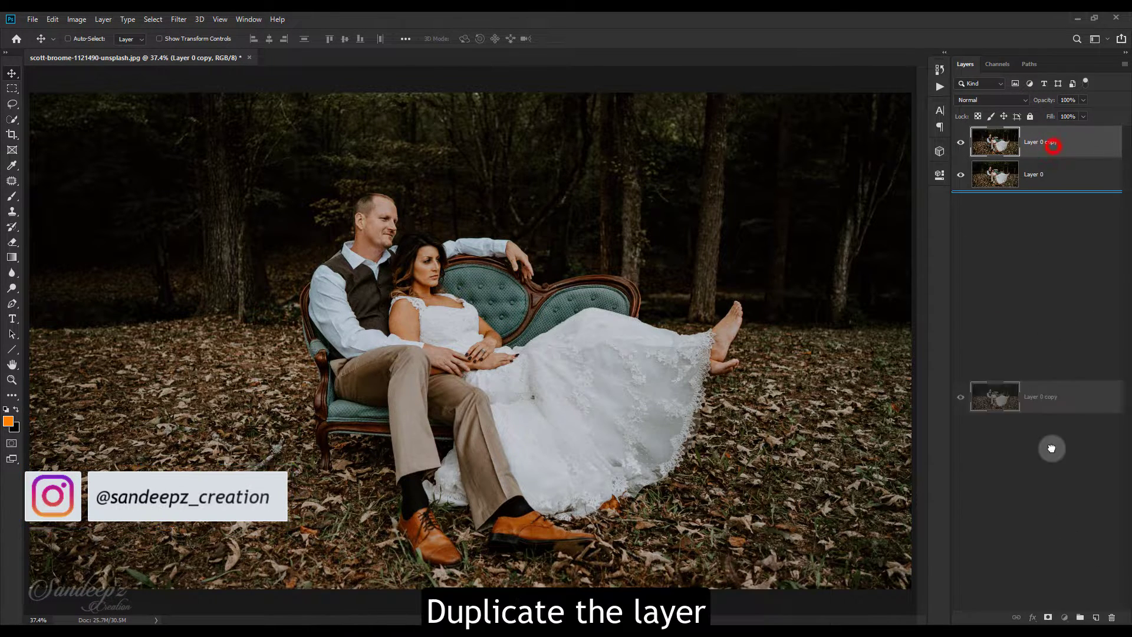
click(960, 143)
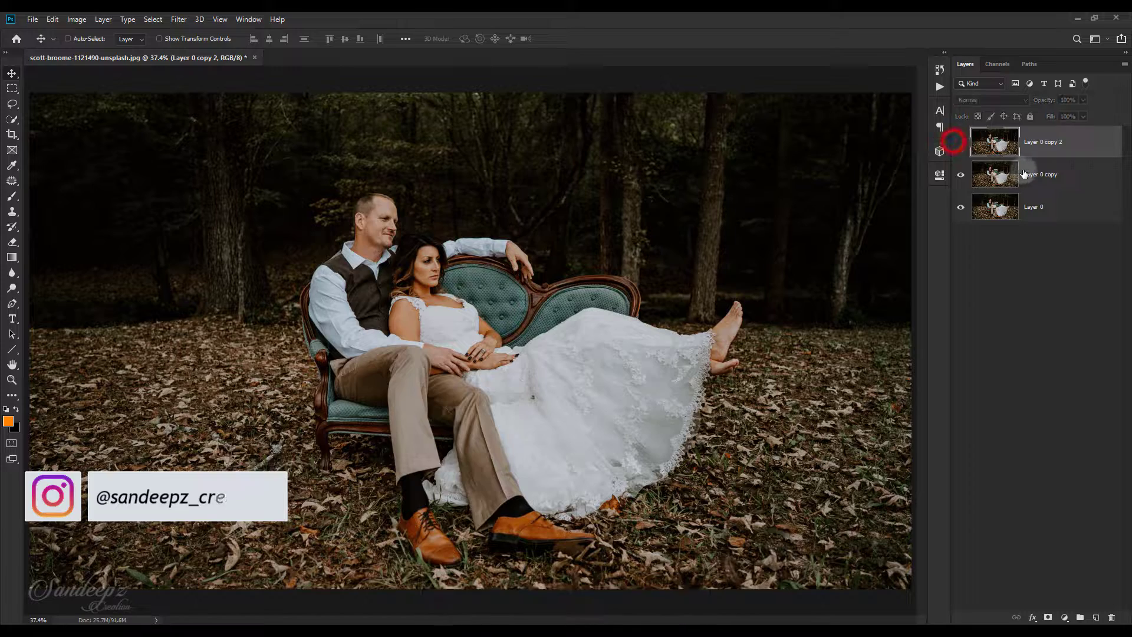
click(1025, 174)
click(996, 100)
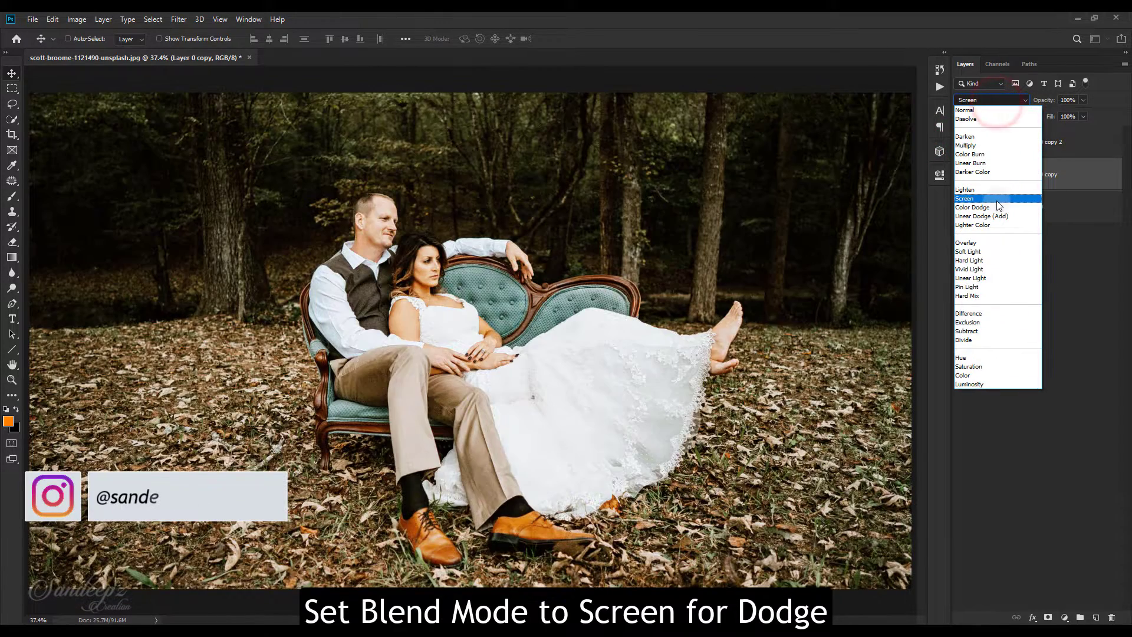
click(996, 200)
Step: Alt-split the Blend If Underlying Layer black slider so Screen lightens only brighter tones
right_click(1036, 180)
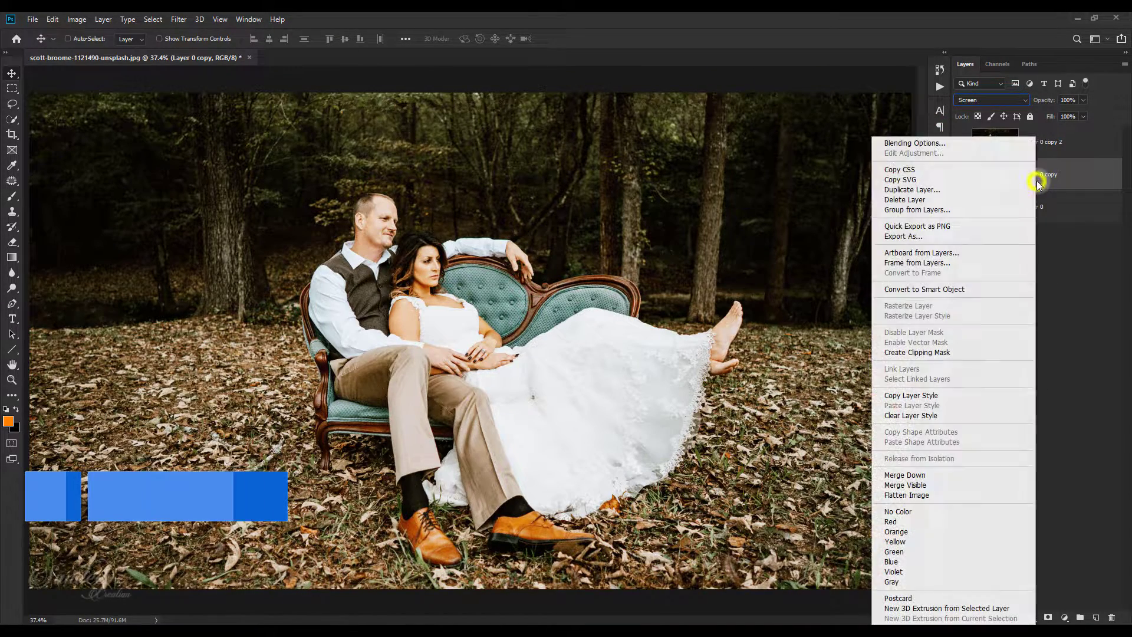
click(974, 144)
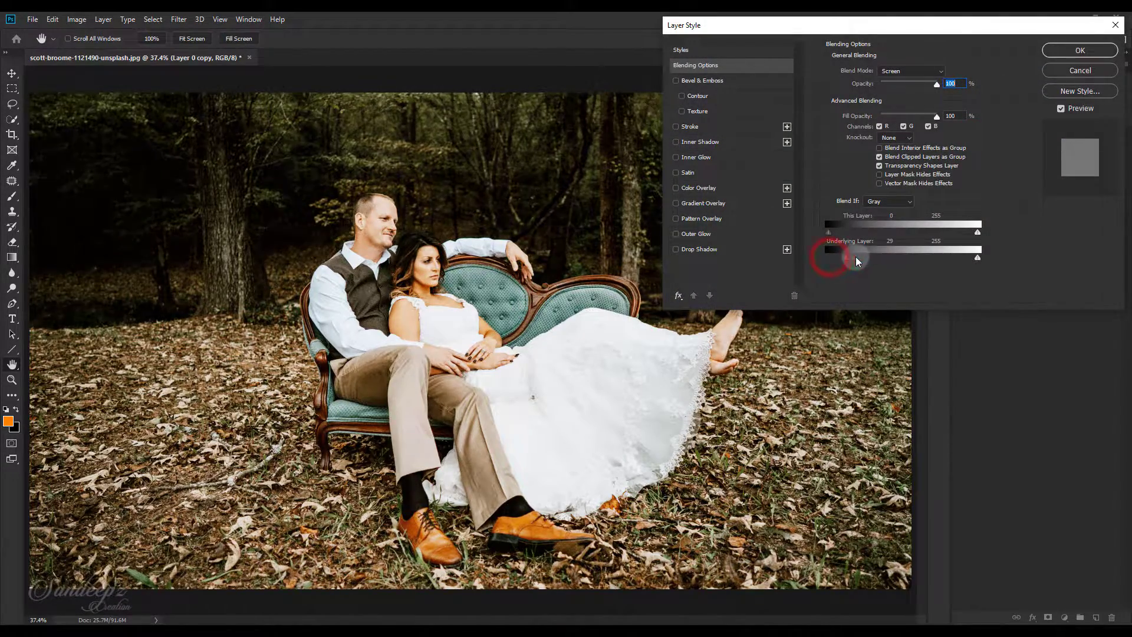
drag(857, 261, 904, 261)
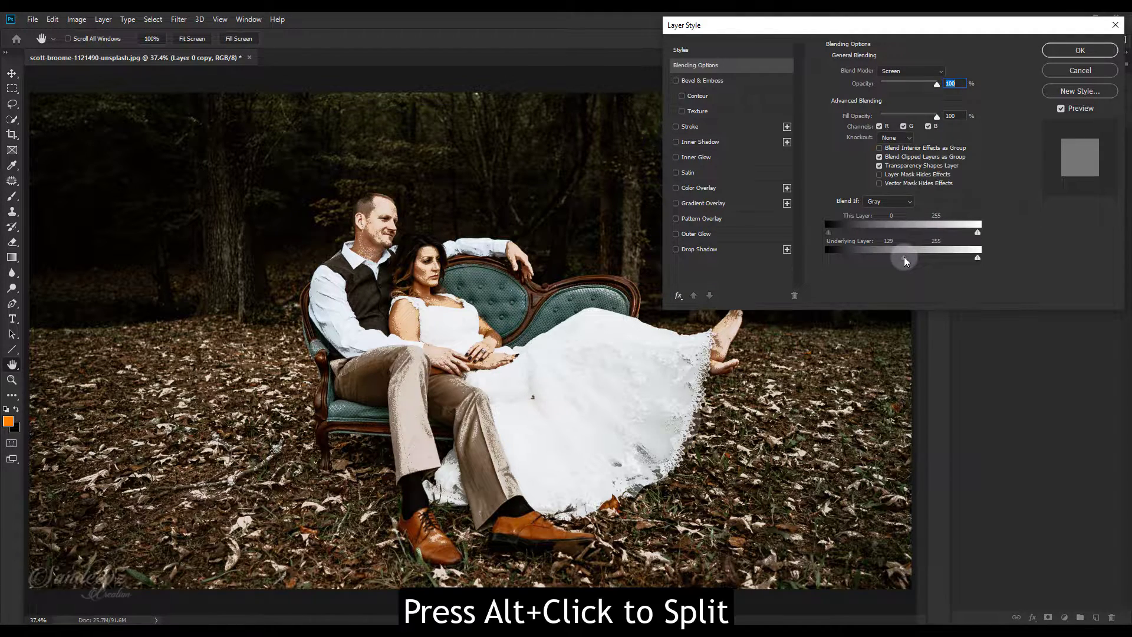
drag(911, 261, 939, 262)
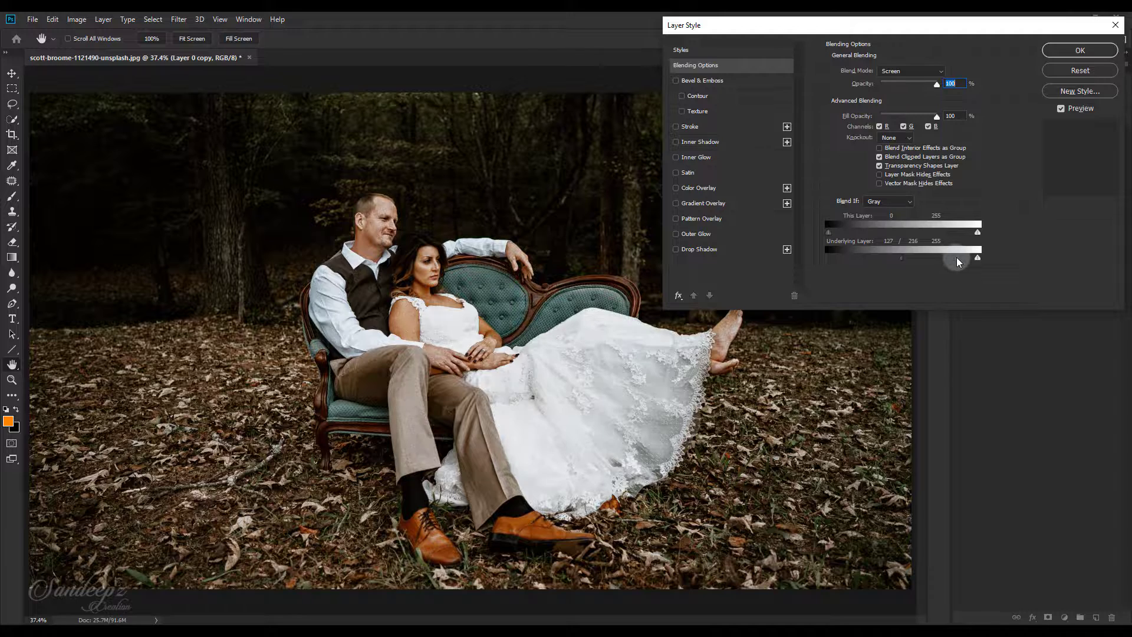
mouse_move(960, 261)
mouse_down()
mouse_move(933, 261)
mouse_move(957, 262)
mouse_up()
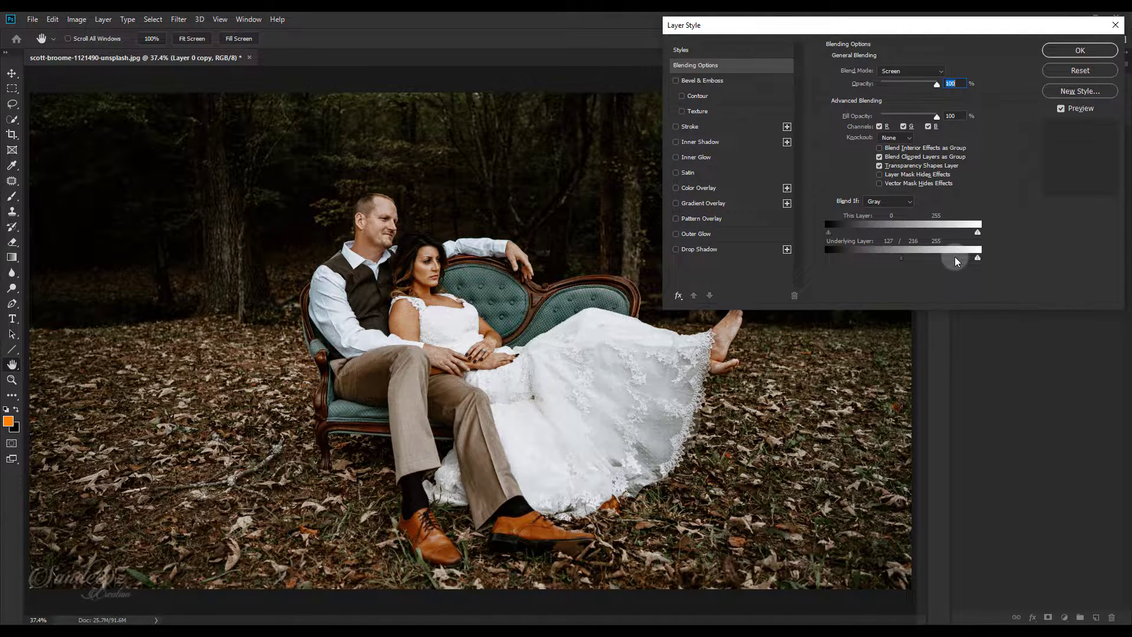
click(1069, 51)
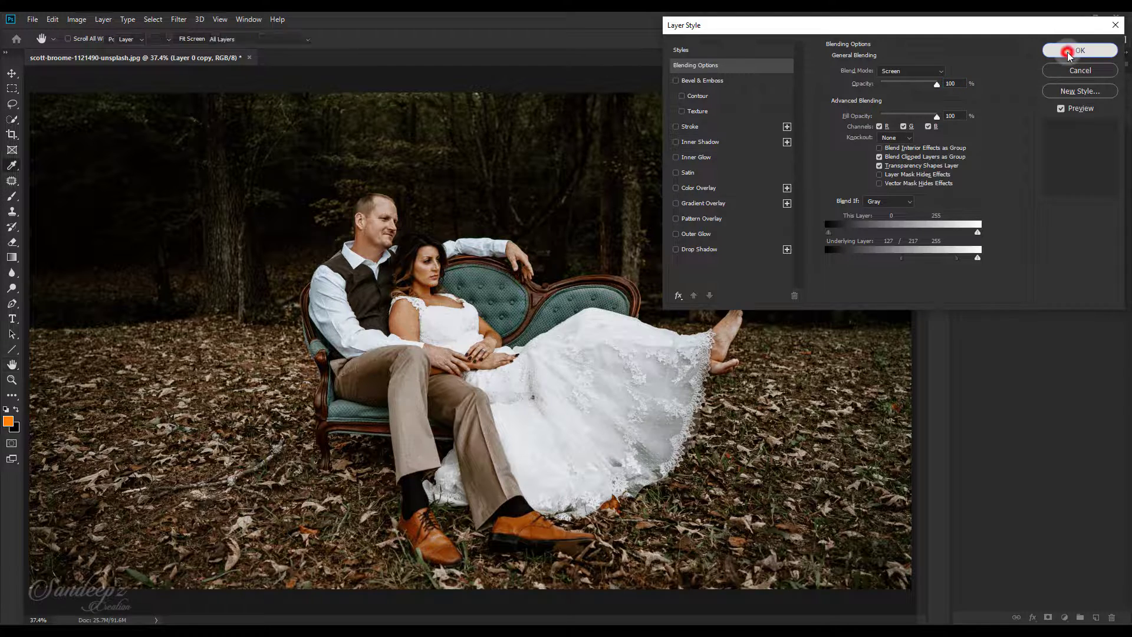
Step: Add a layer mask to Layer 0 copy and fill it with Apply Image (Merged, RGB, Multiply)
click(962, 175)
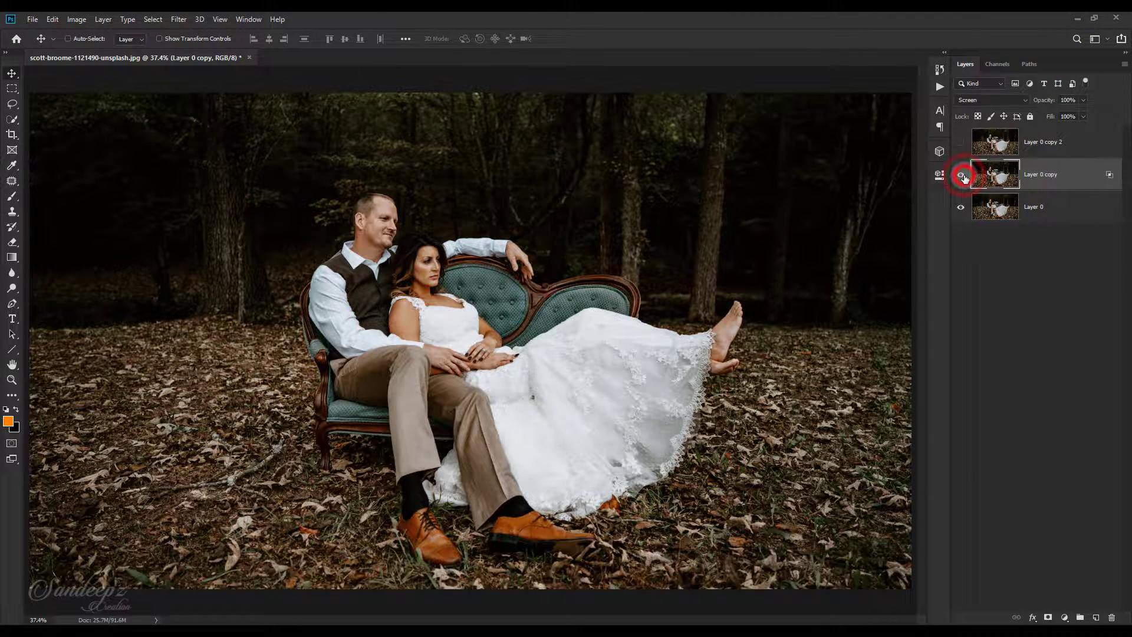
click(1050, 617)
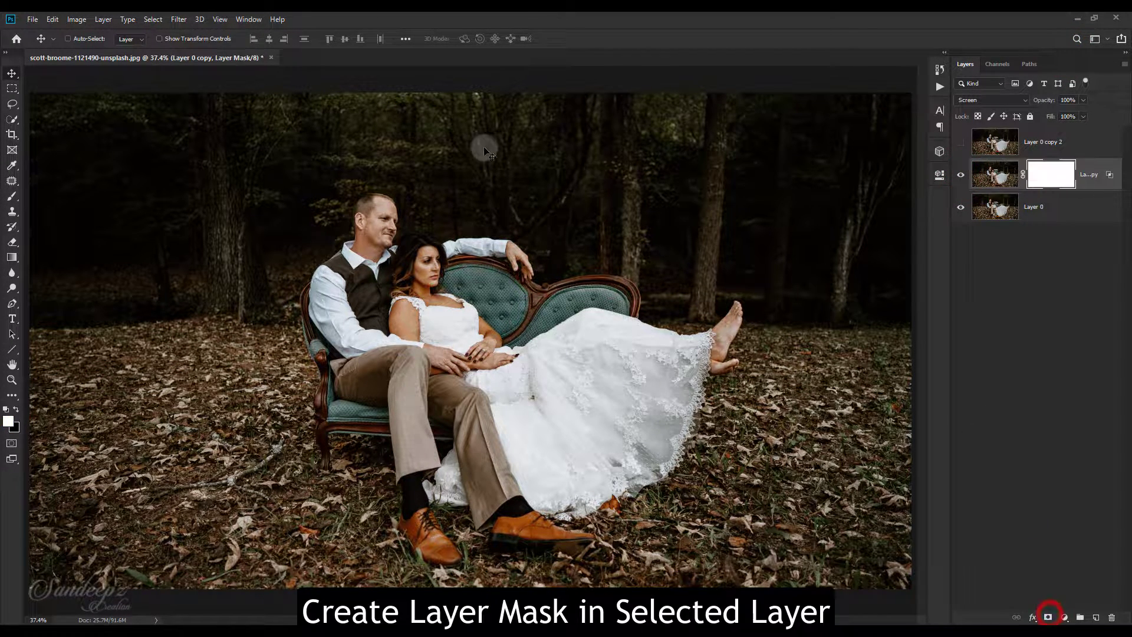
click(78, 22)
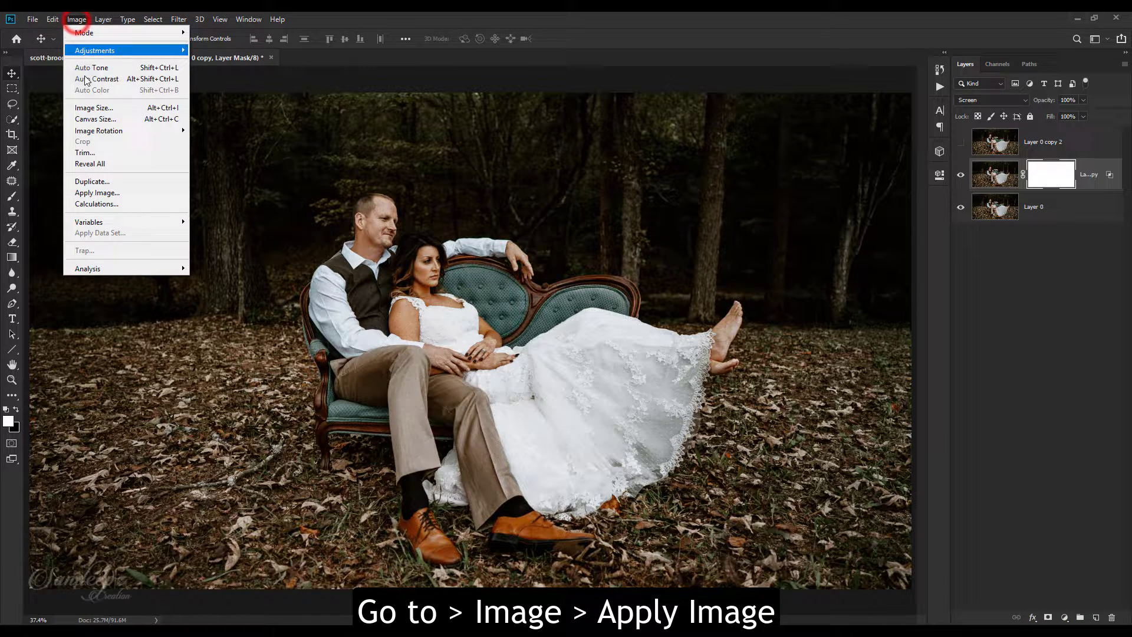
click(100, 194)
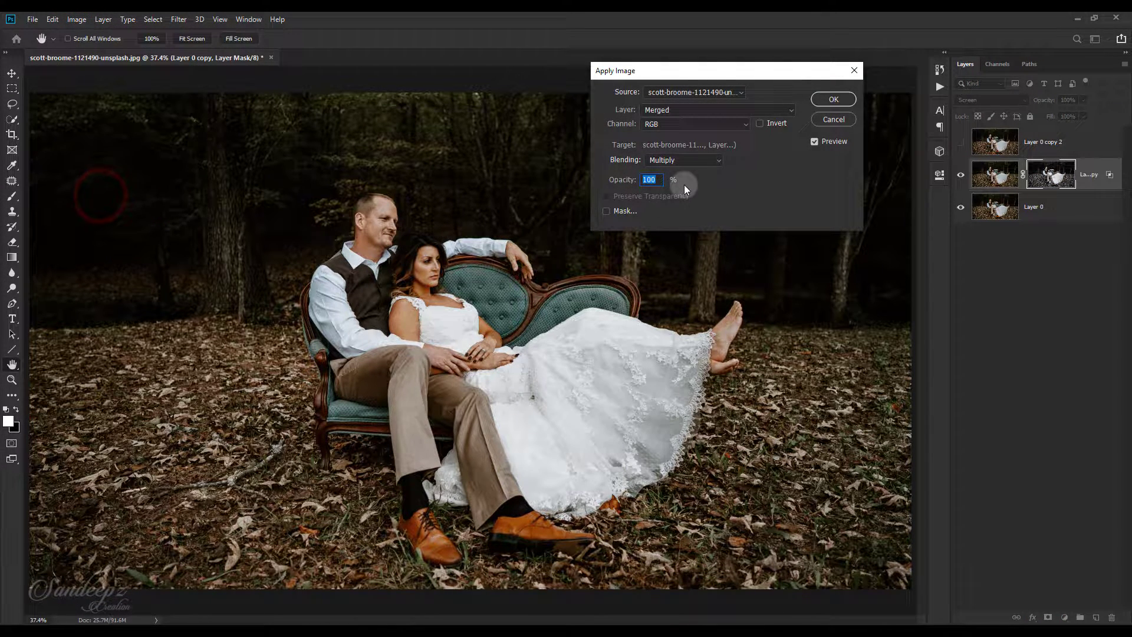
click(833, 101)
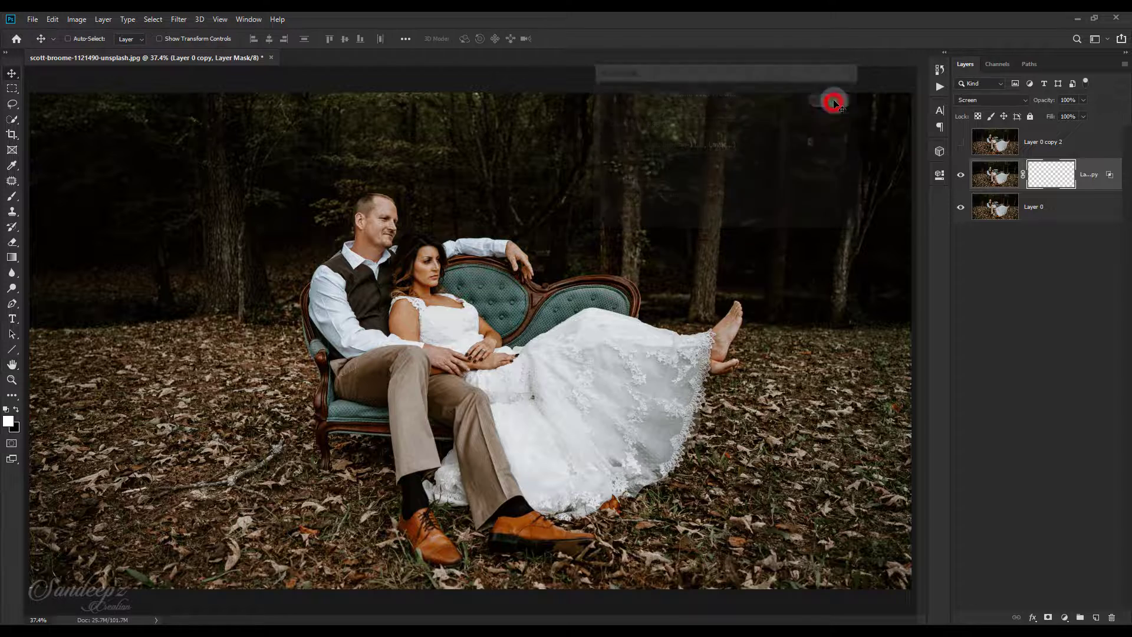
Step: Toggle the Screen layer to compare, then select Layer 0 copy 2
click(962, 175)
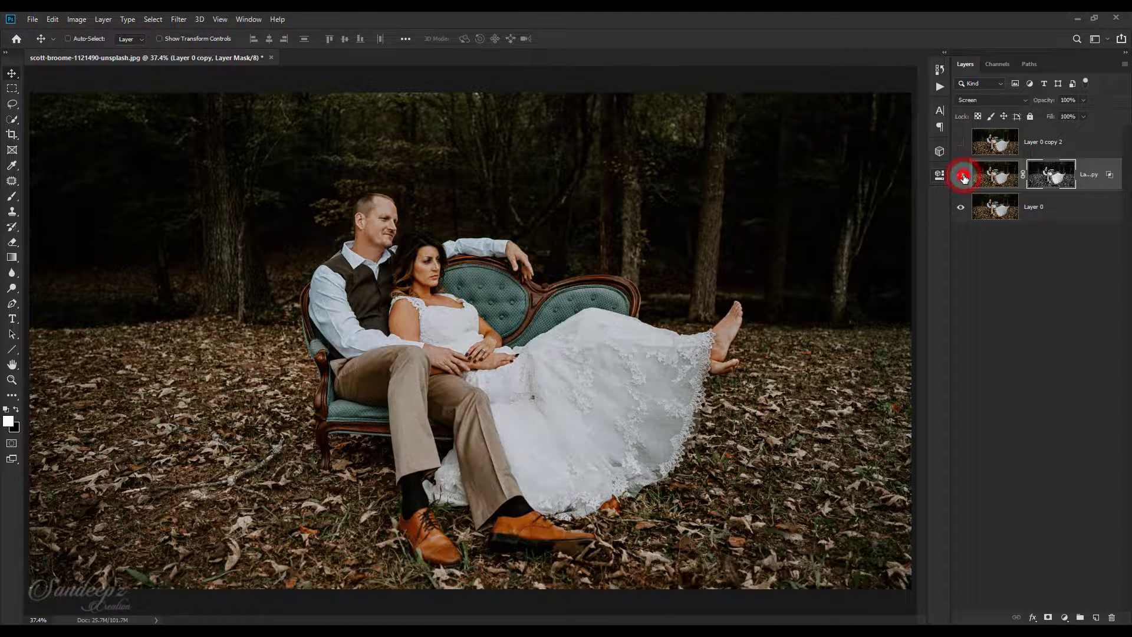
click(962, 175)
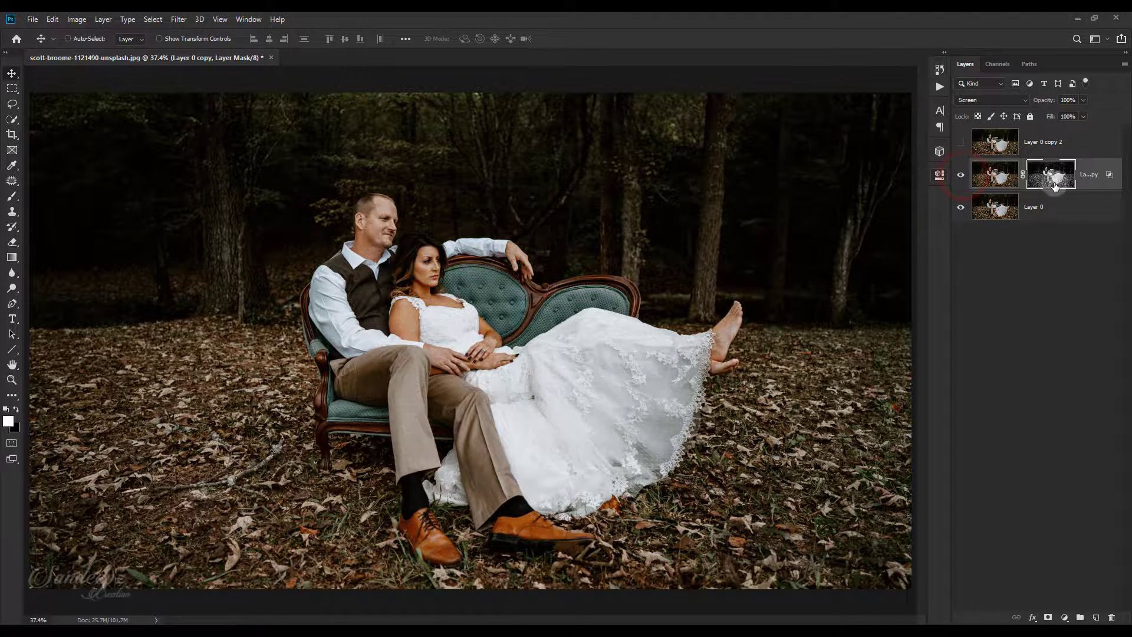
click(1034, 149)
Step: Show Layer 0 copy 2 and set its blend mode to Multiply
click(962, 143)
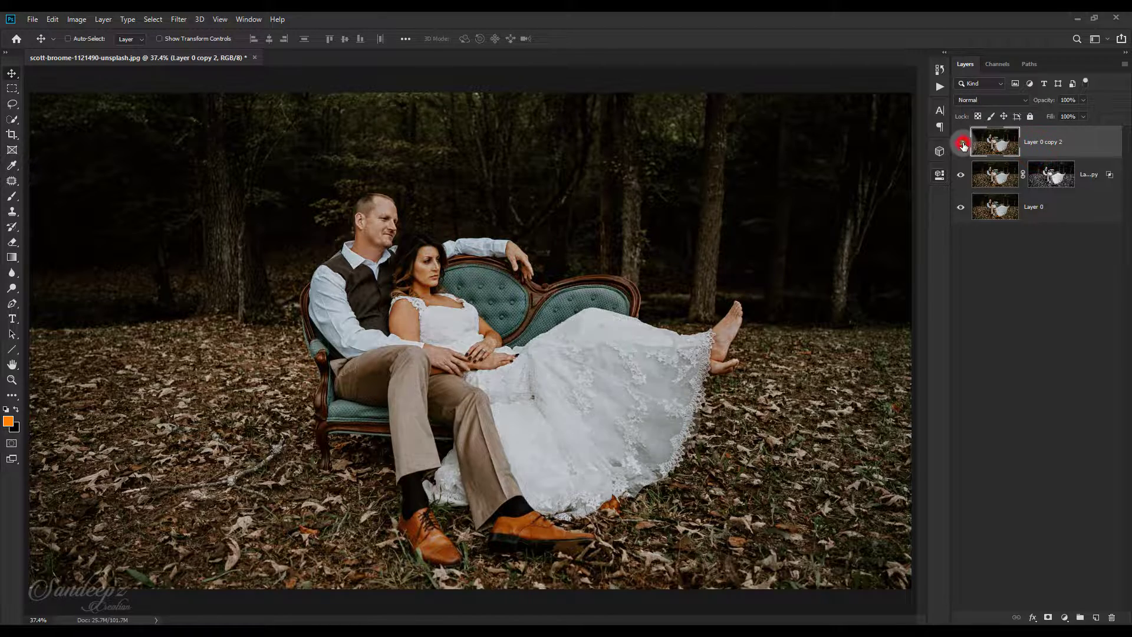
right_click(1026, 133)
click(1013, 103)
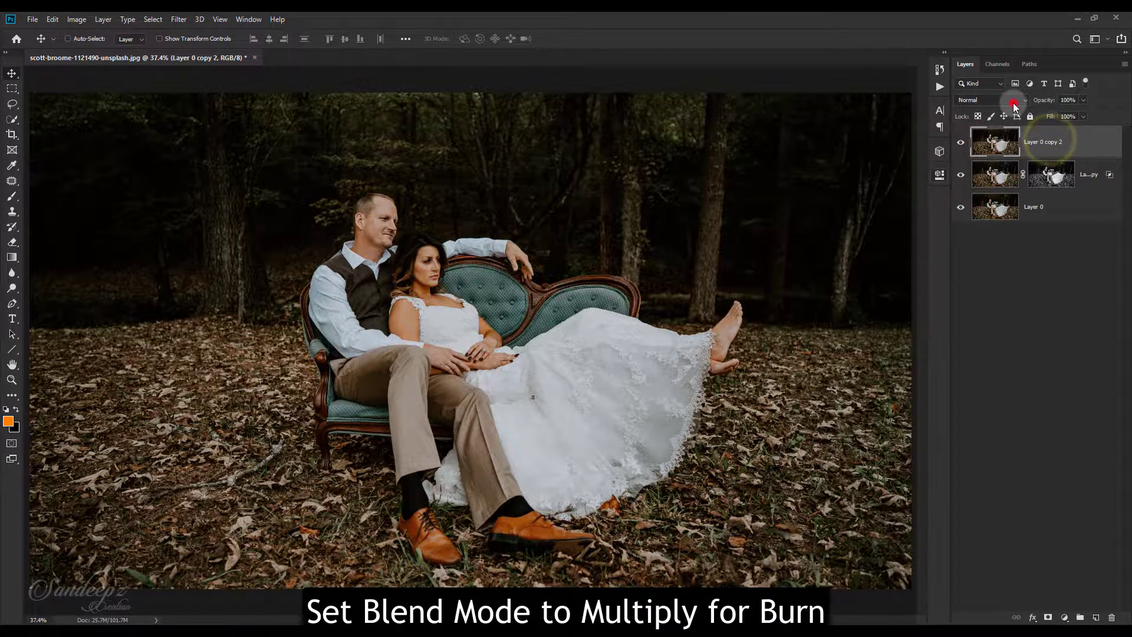
click(1014, 103)
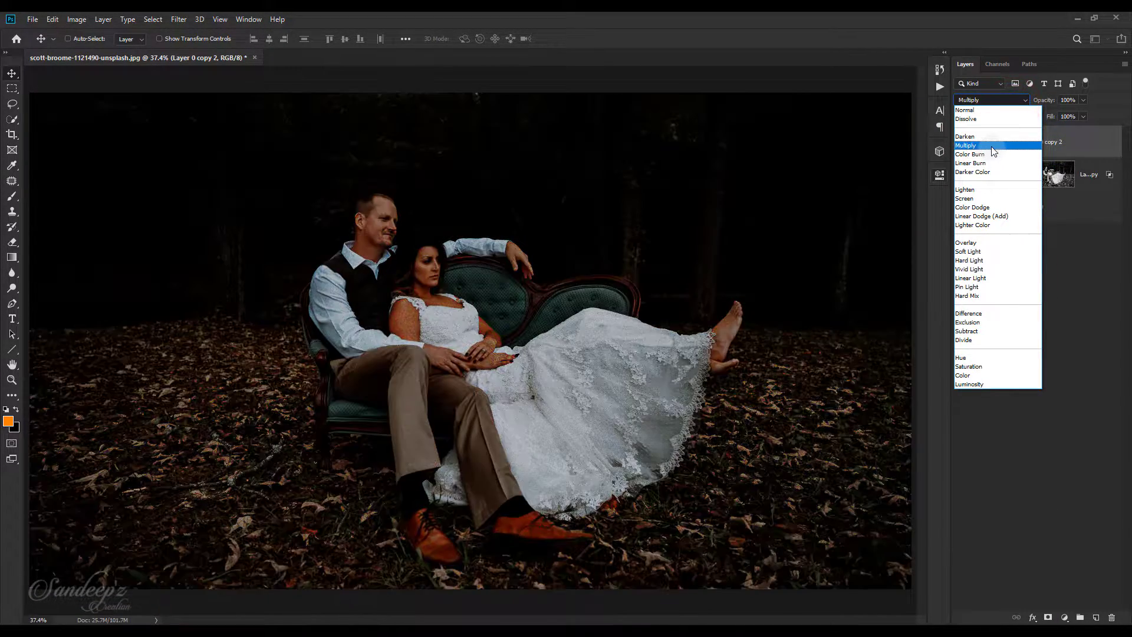
click(992, 146)
Step: Alt-split the Underlying Layer white slider in Blending Options so Multiply darkens only shadows
right_click(1013, 144)
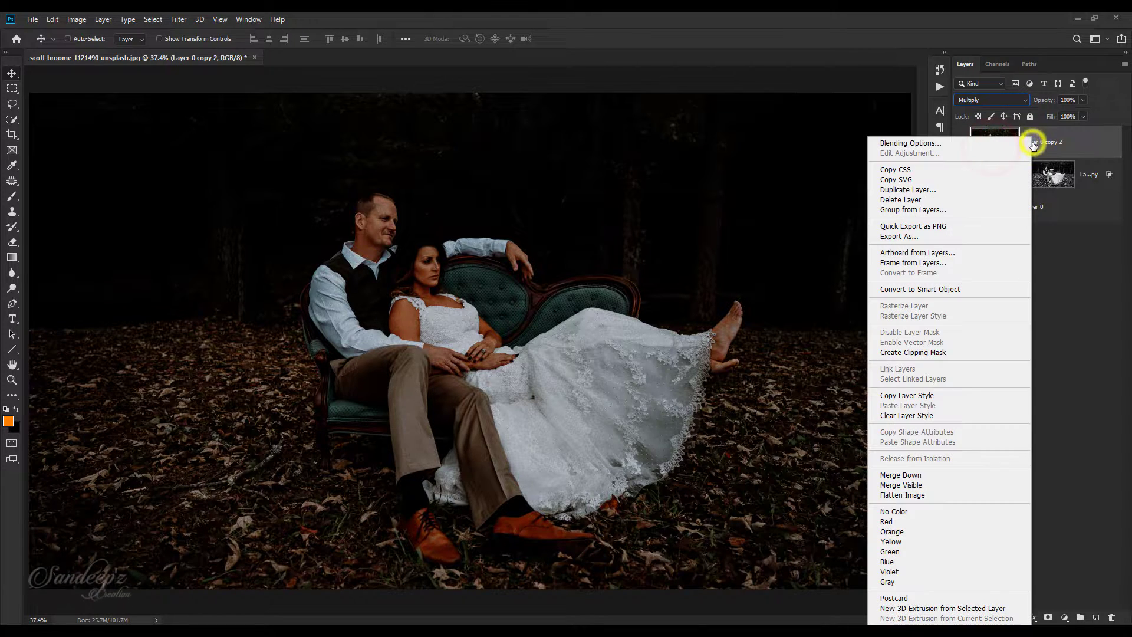
click(1012, 145)
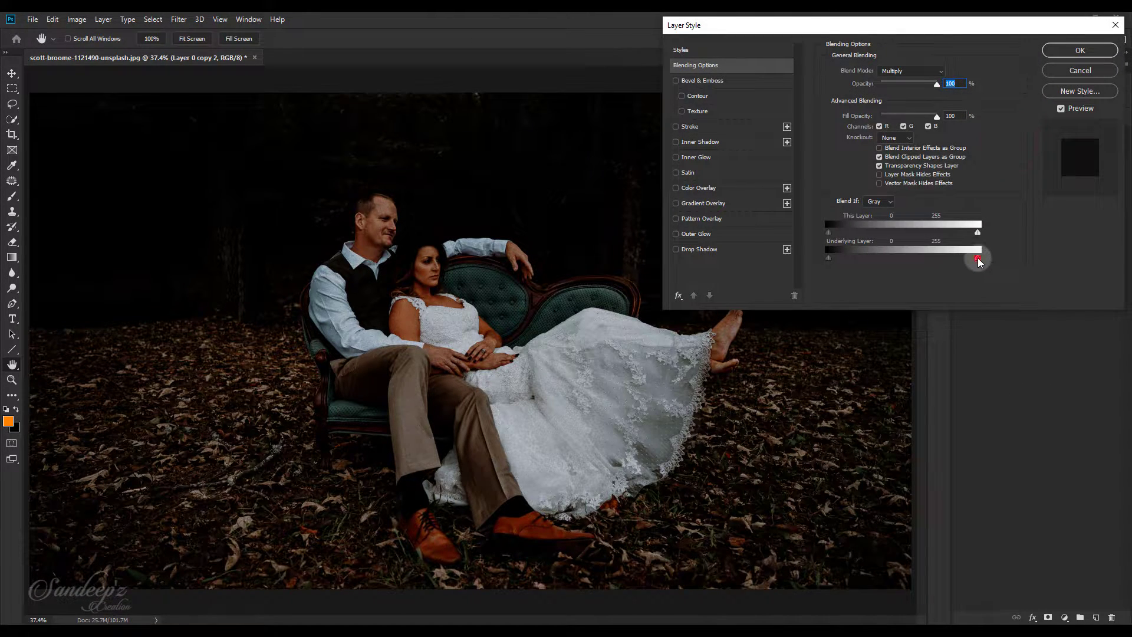
drag(978, 262, 851, 260)
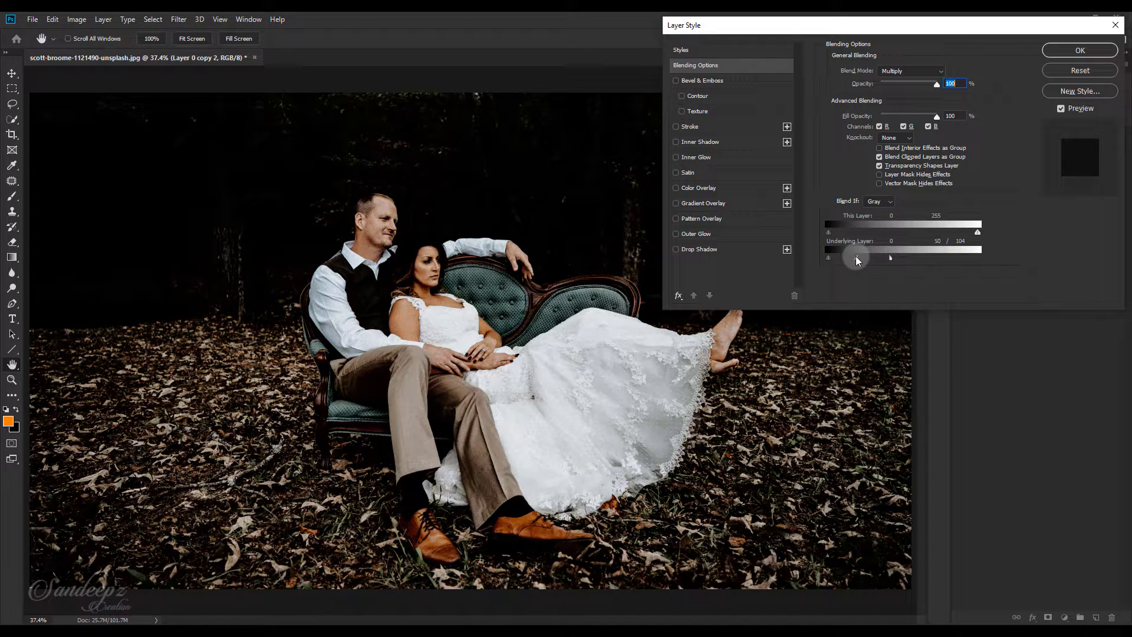
drag(856, 260, 848, 261)
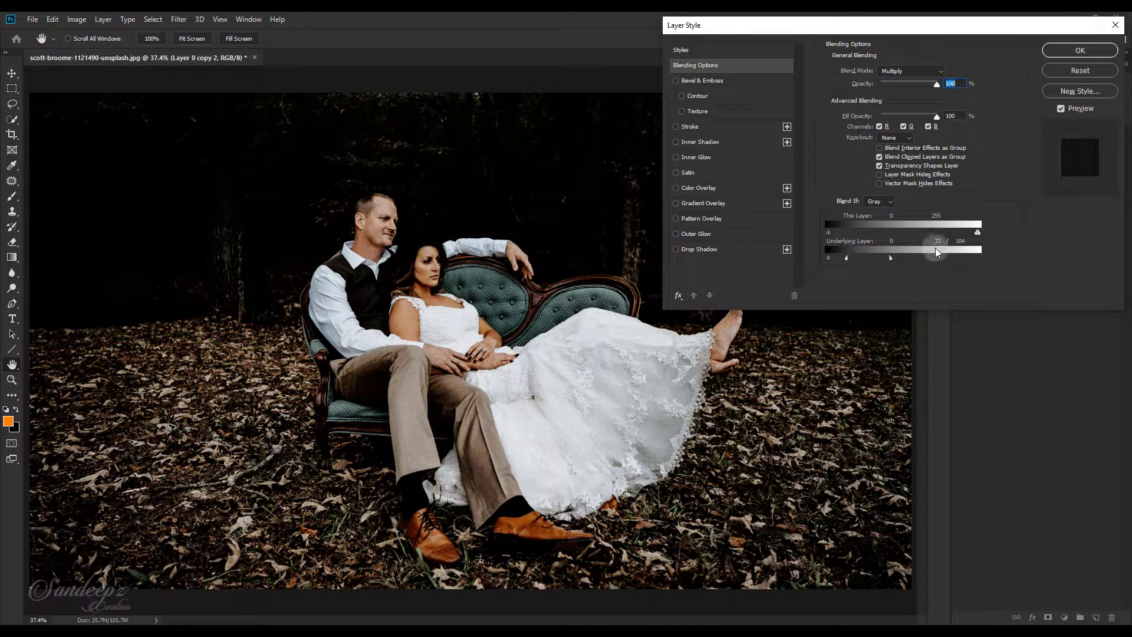
click(1076, 52)
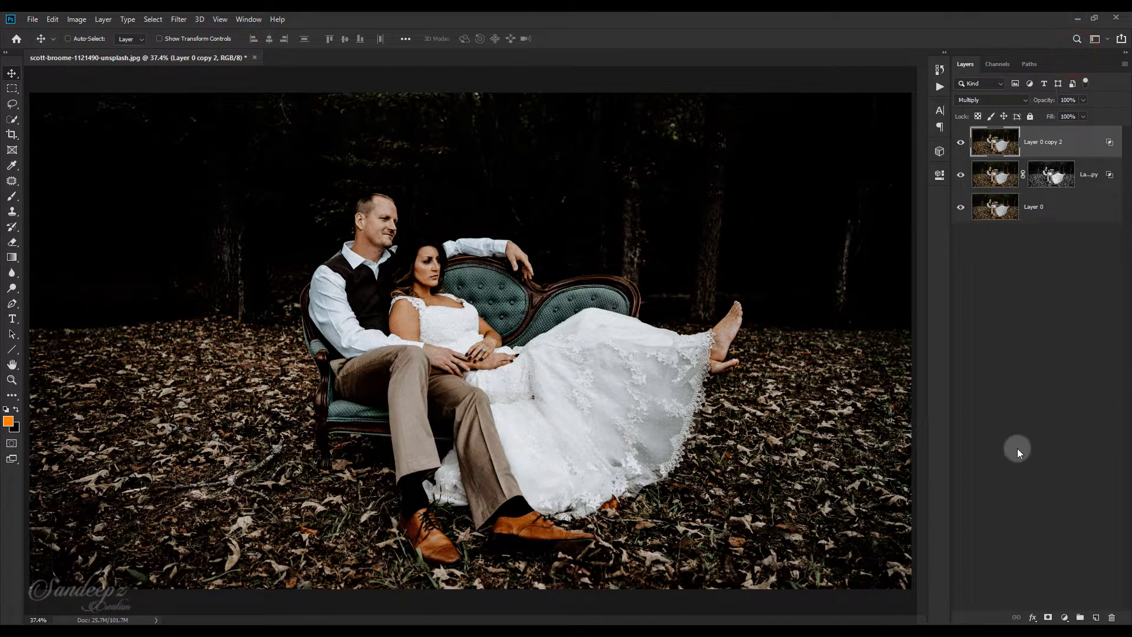
Step: Mask Layer 0 copy 2 with an inverted Apply Image of the photo, then select both tone layers
click(1048, 617)
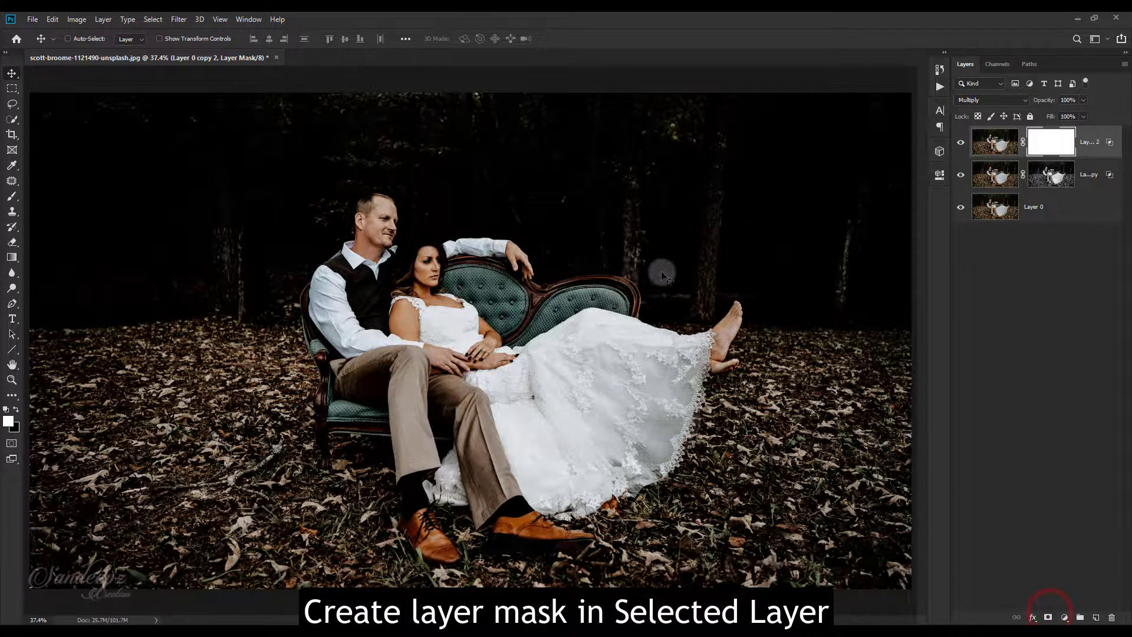
click(53, 21)
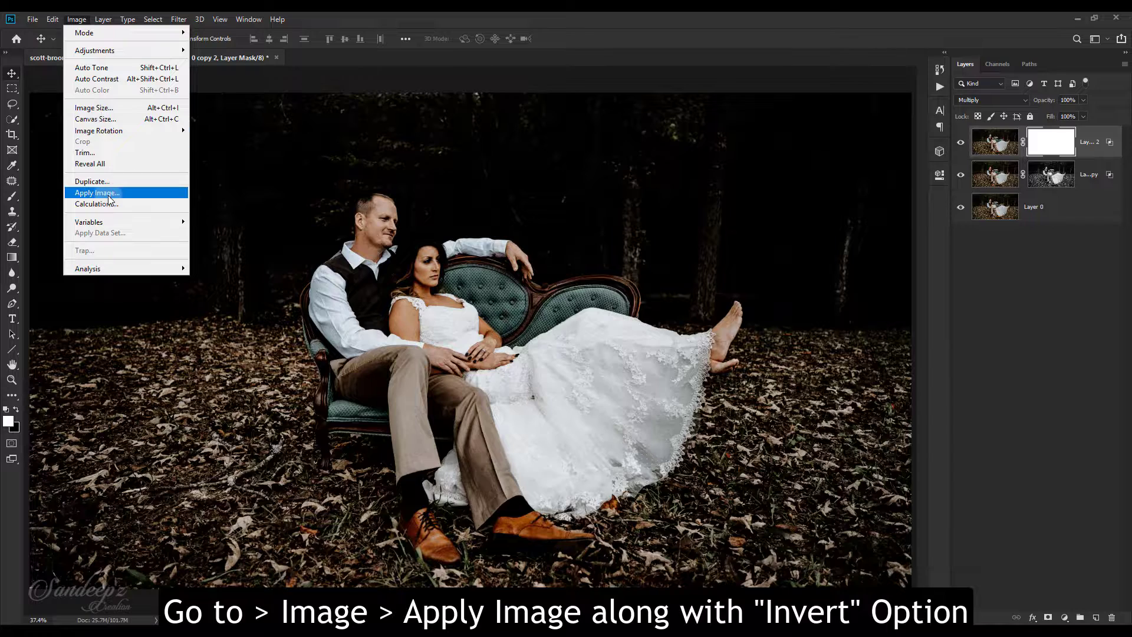
click(108, 195)
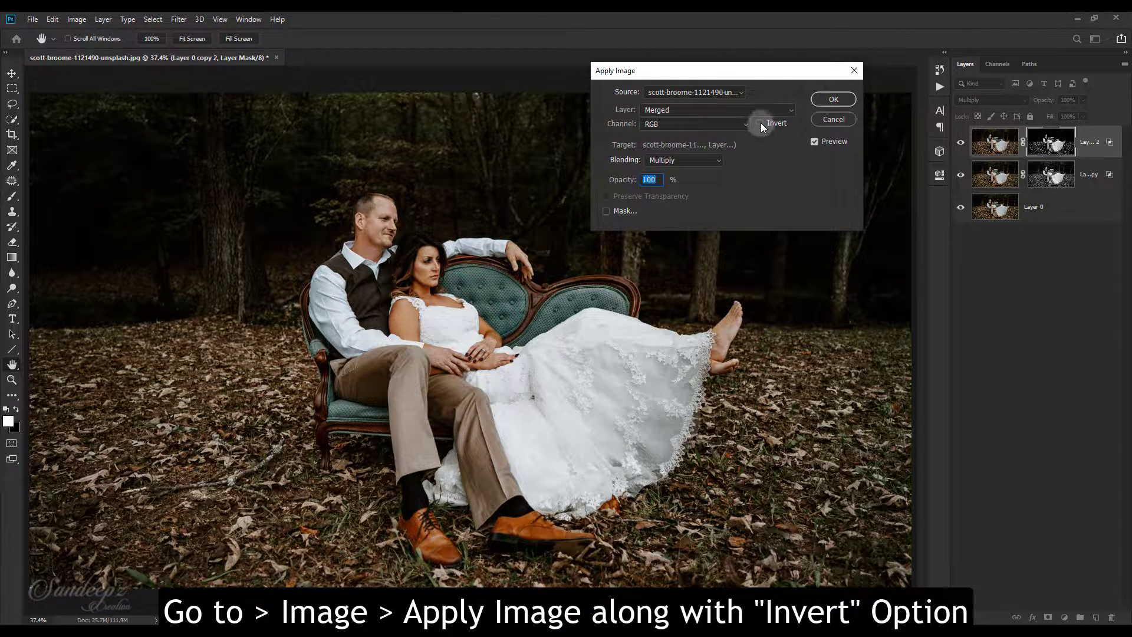
click(760, 123)
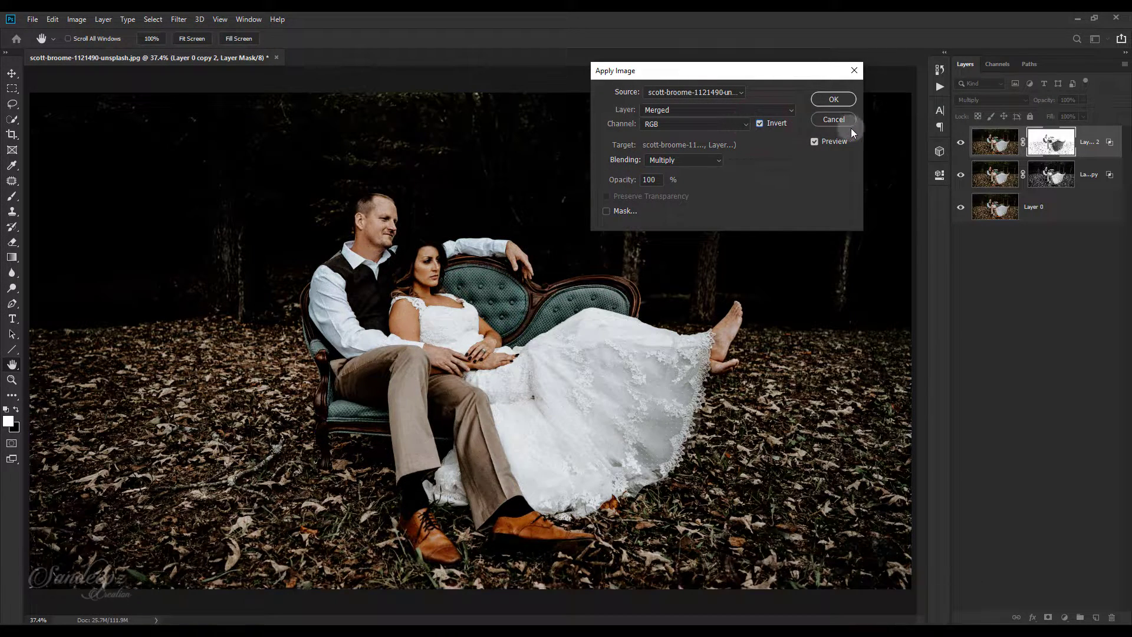
click(834, 100)
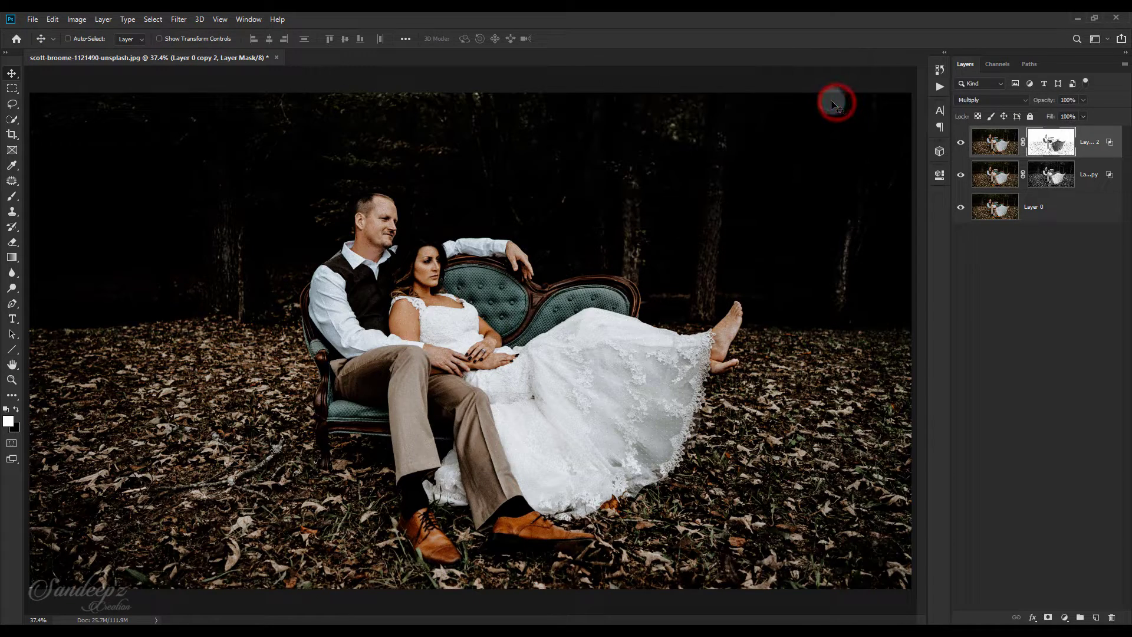
shift+click(1087, 177)
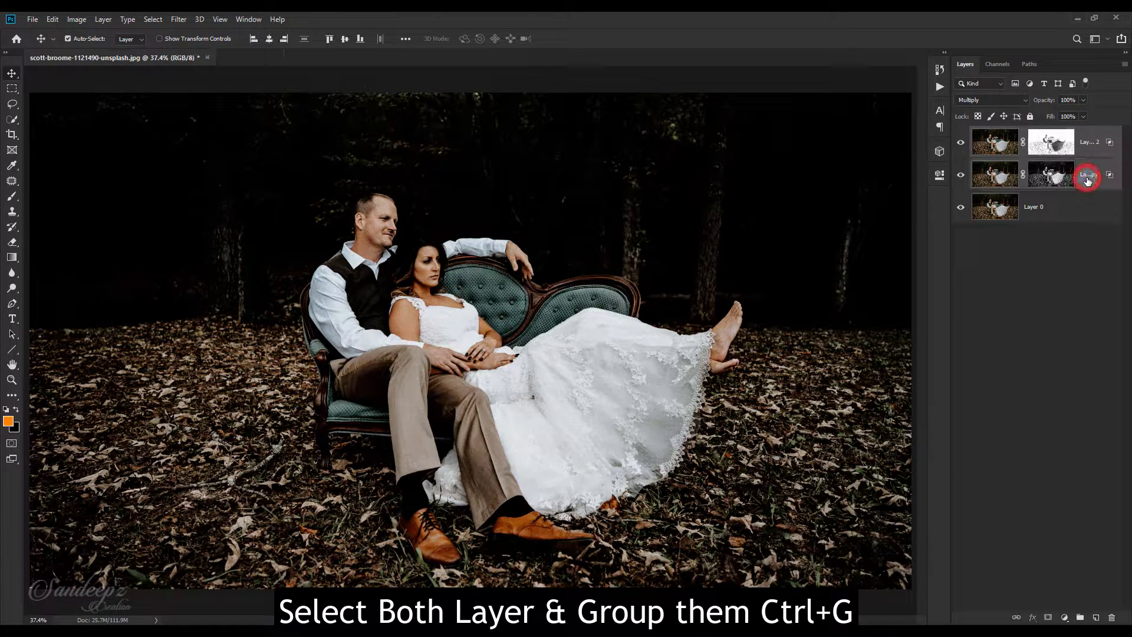
Step: Group the tone layers into Group 1 and mask it with a non-inverted Apply Image
key(ctrl+g)
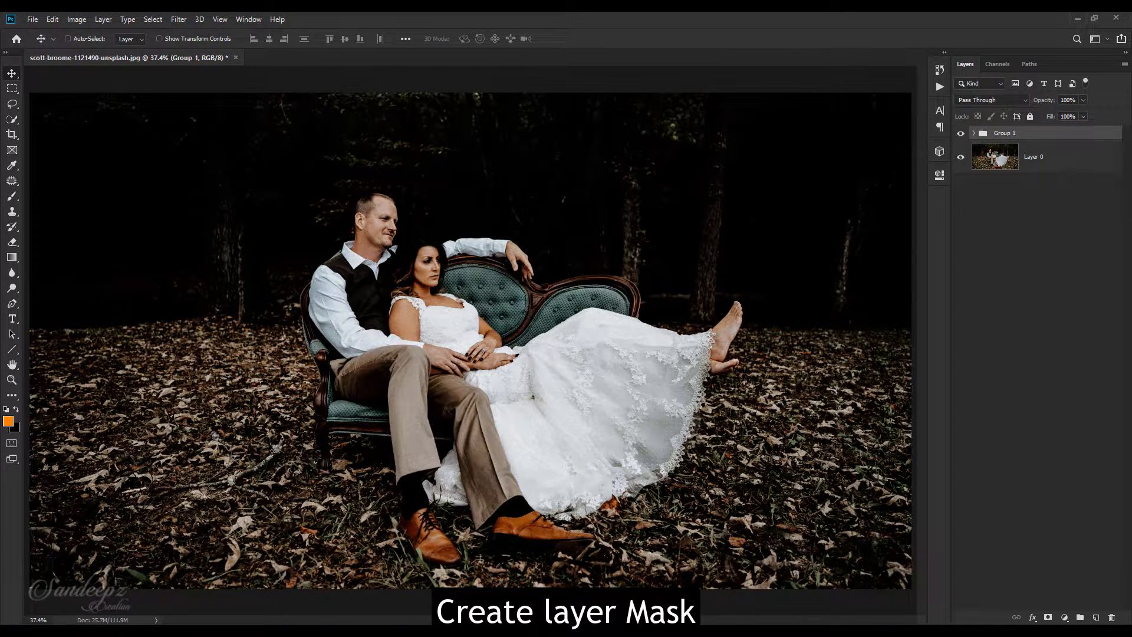
click(1047, 617)
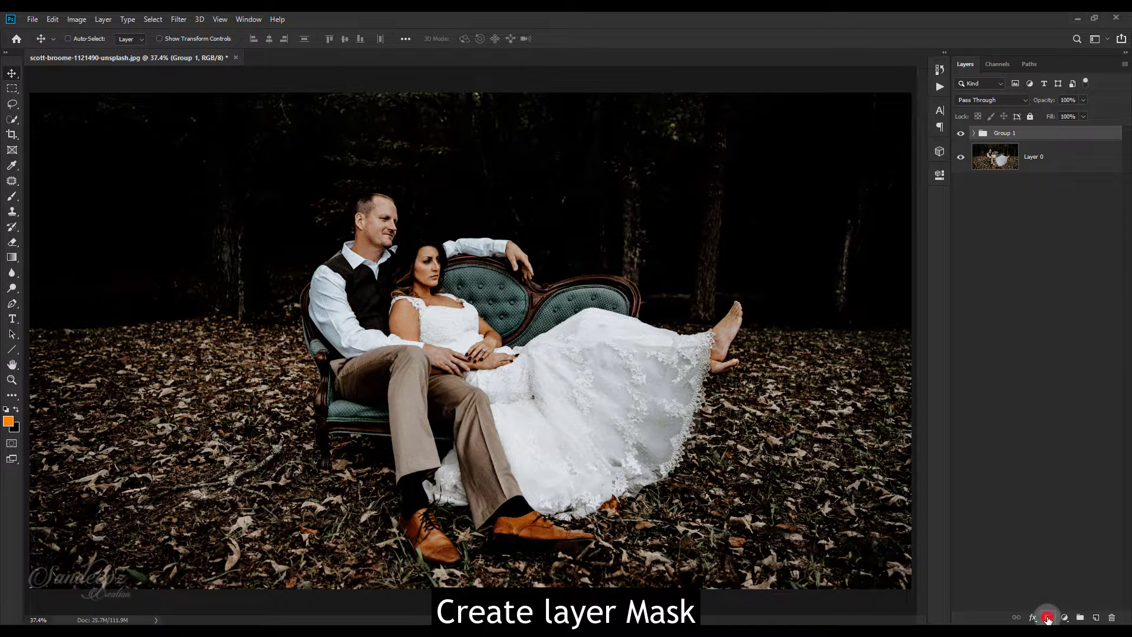
click(77, 19)
click(90, 192)
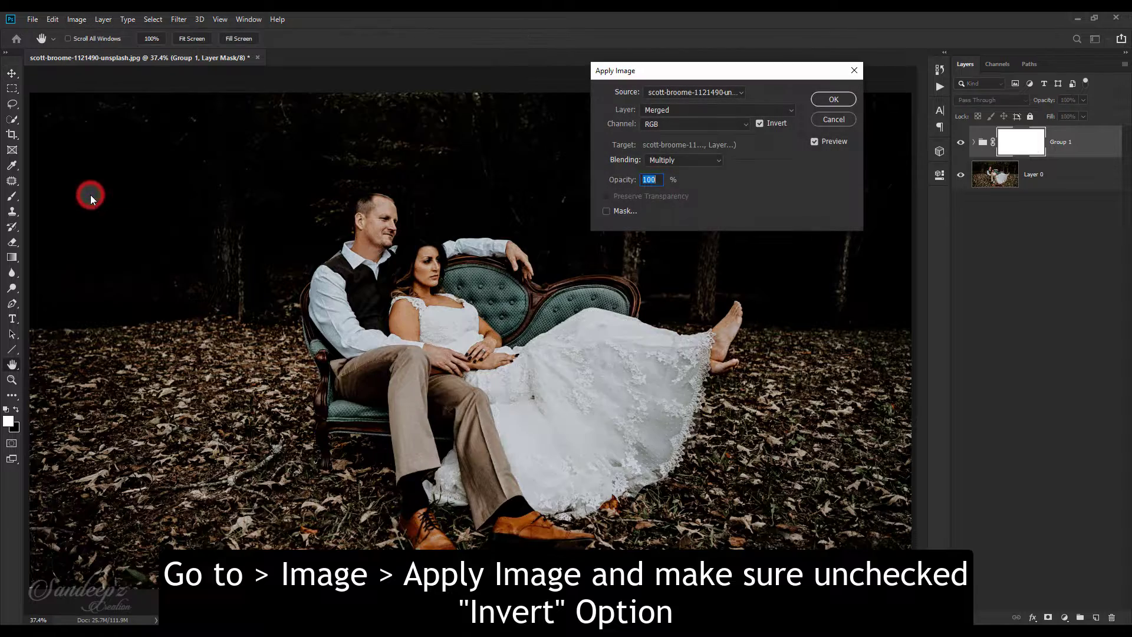
click(760, 123)
click(760, 123)
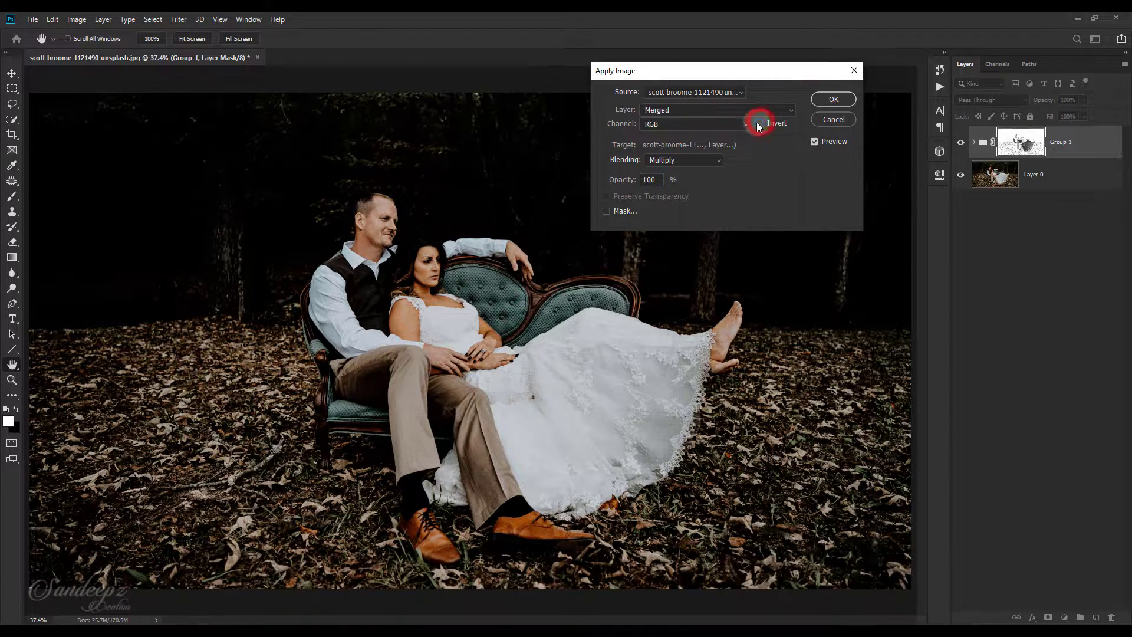
click(832, 100)
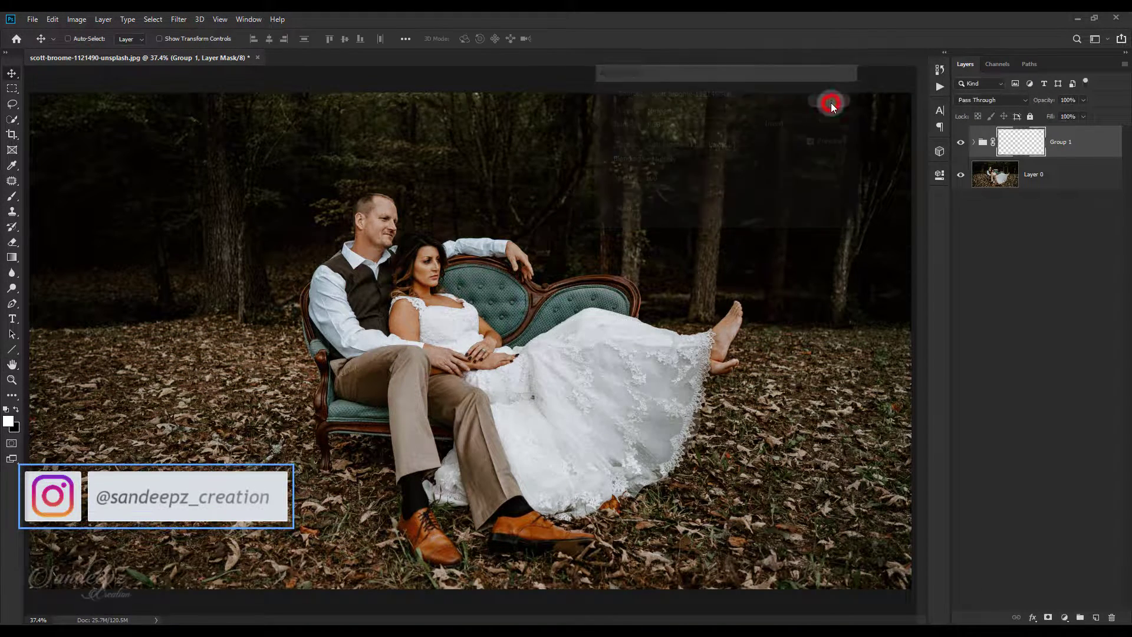
Step: Compare Group 1 on and off, stamp all visible layers into Layer 1, and launch SkinFiner
click(962, 142)
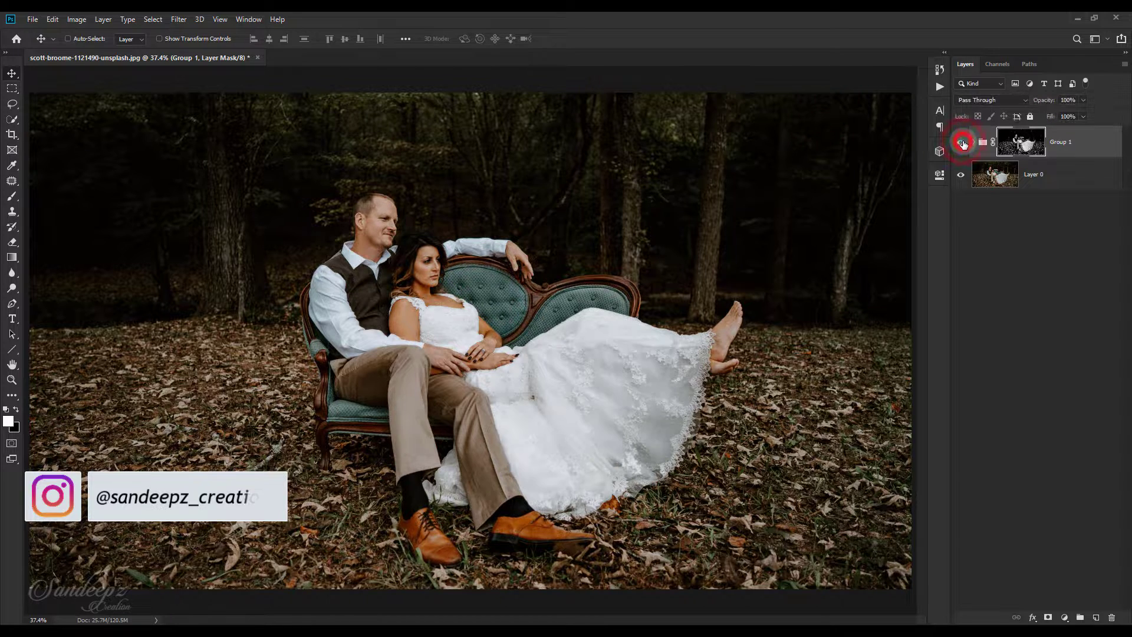
click(962, 142)
click(1082, 145)
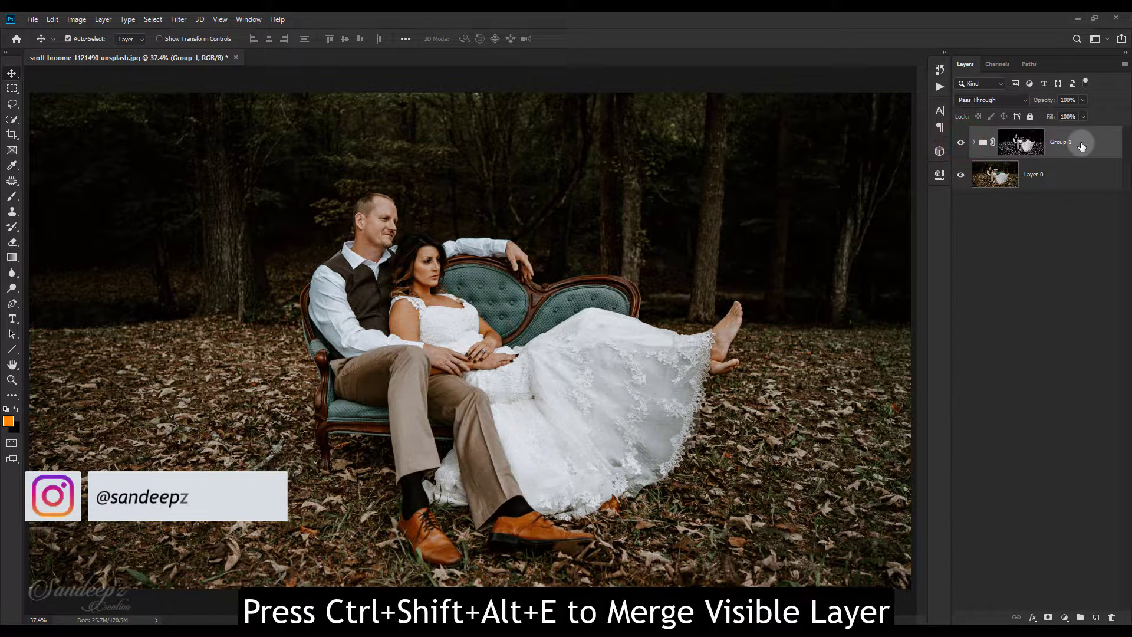
key(ctrl+shift+alt+e)
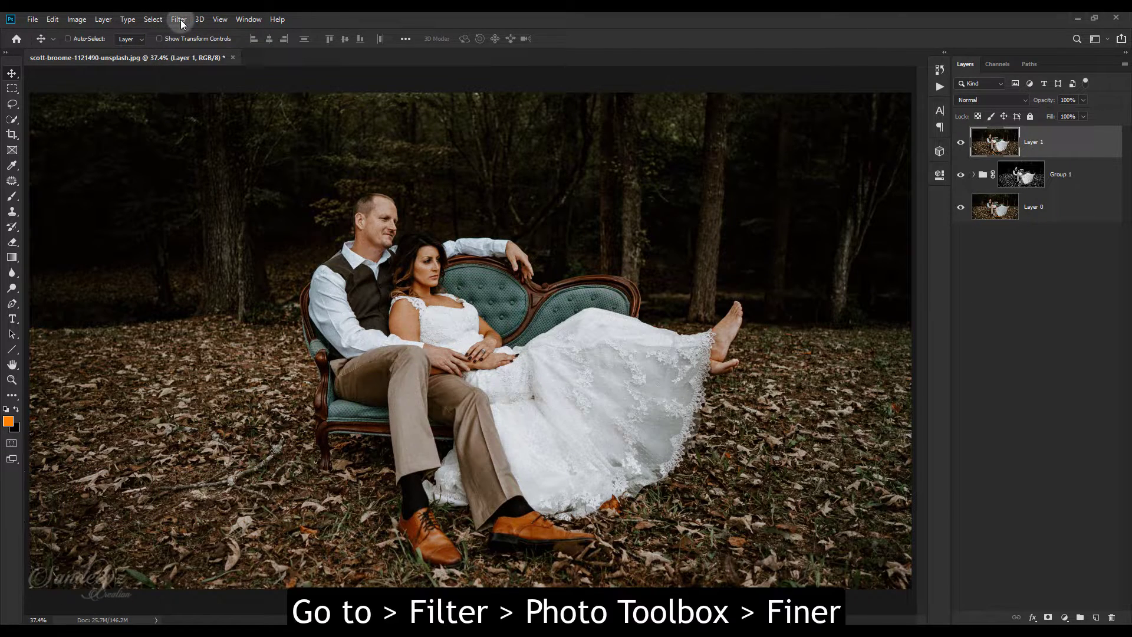
click(179, 19)
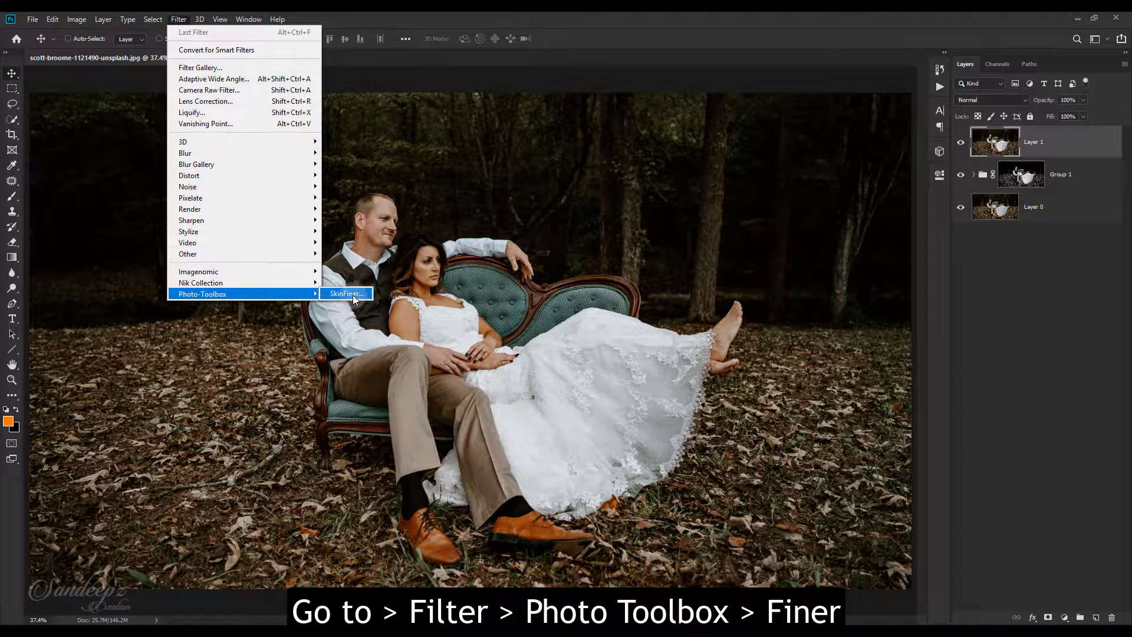
click(354, 294)
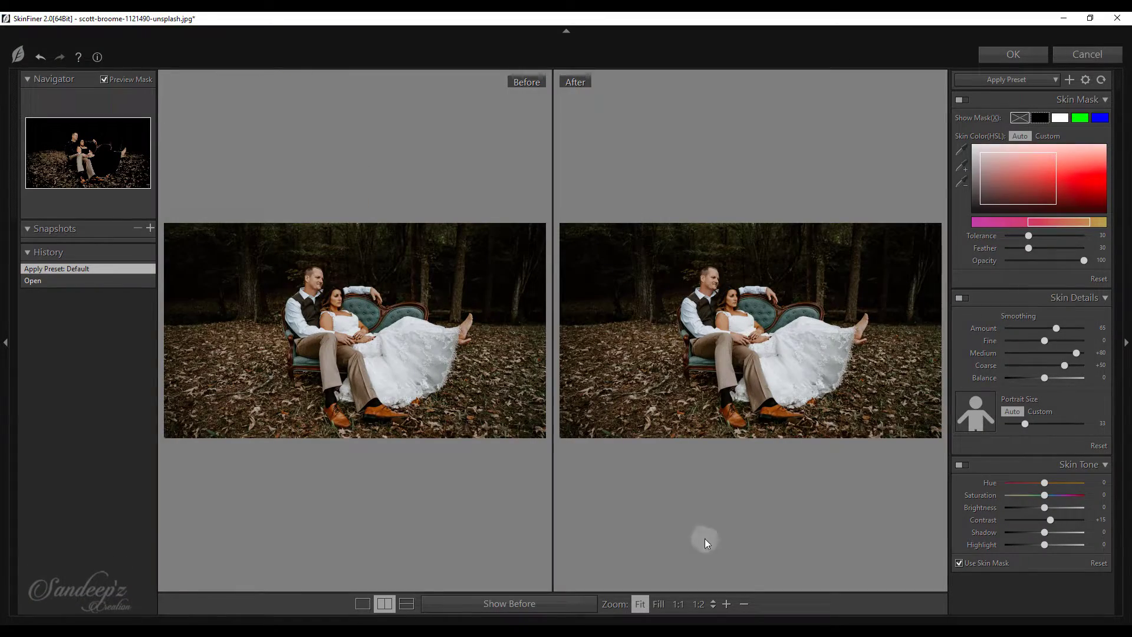
Step: Zoom the SkinFiner previews to 1:1 on the bride, raising Smoothing Amount and Fine to +77
click(695, 604)
drag(712, 303, 687, 291)
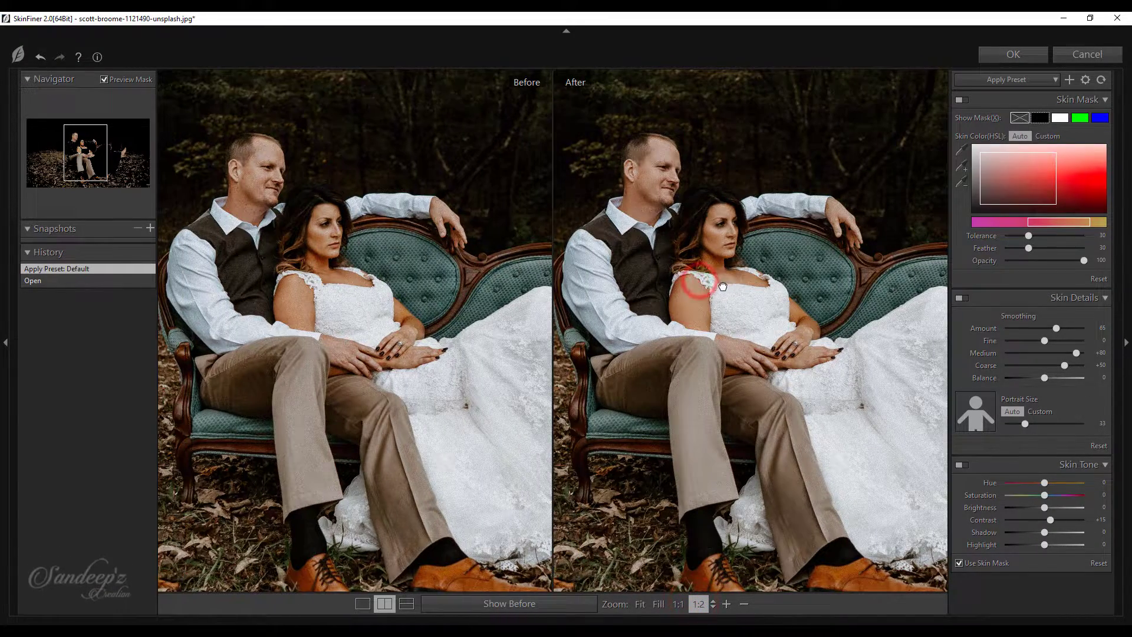
click(727, 604)
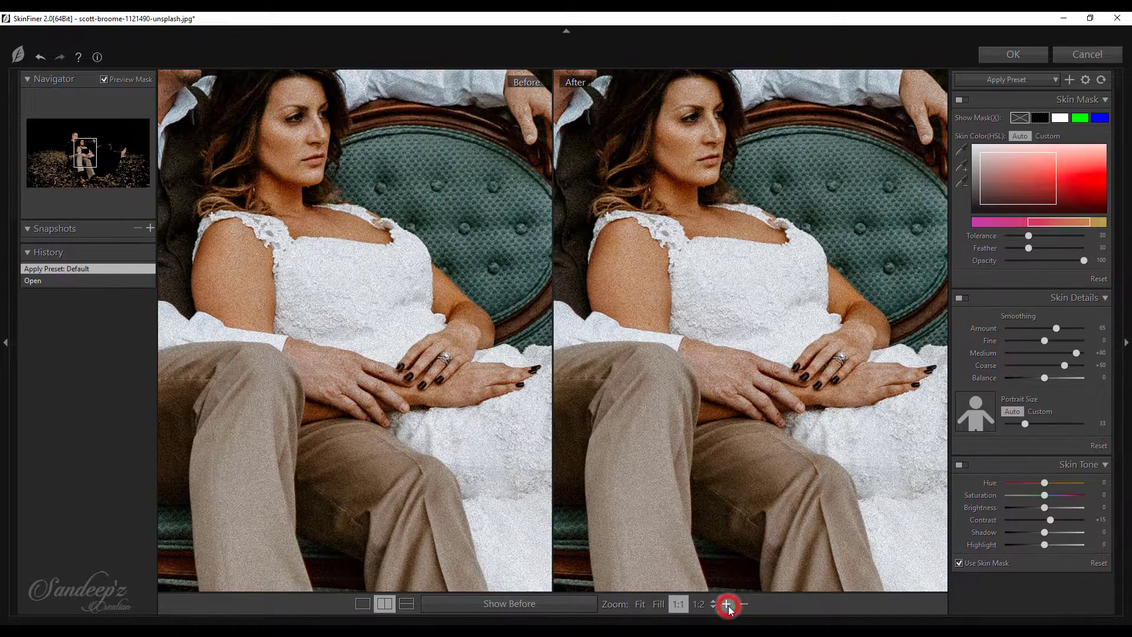
drag(727, 206, 815, 370)
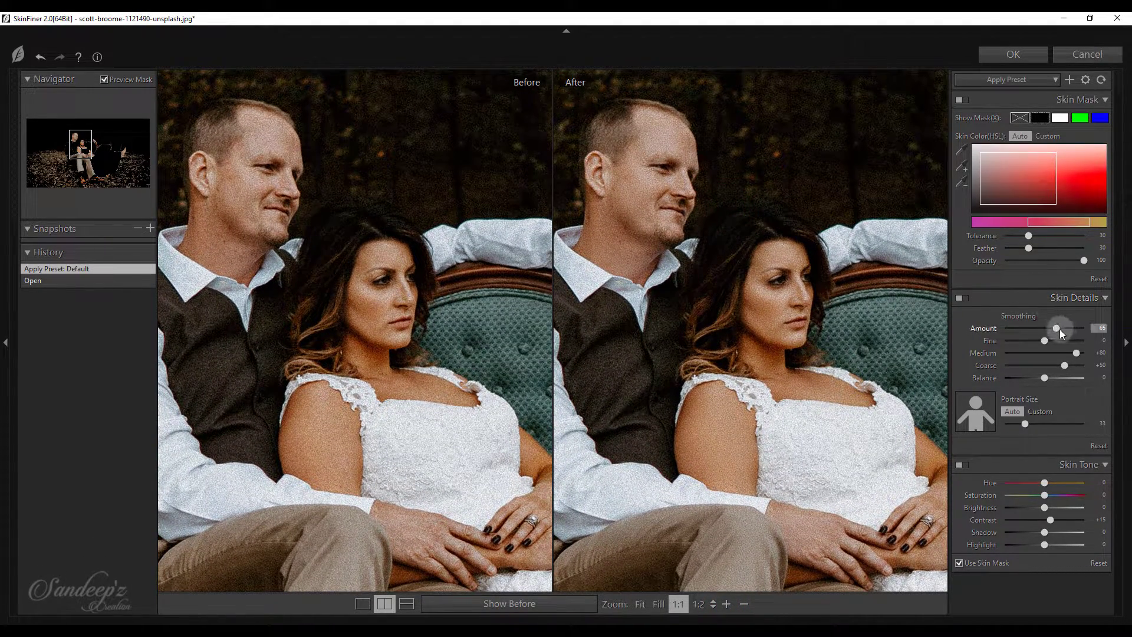
drag(1076, 330, 1049, 344)
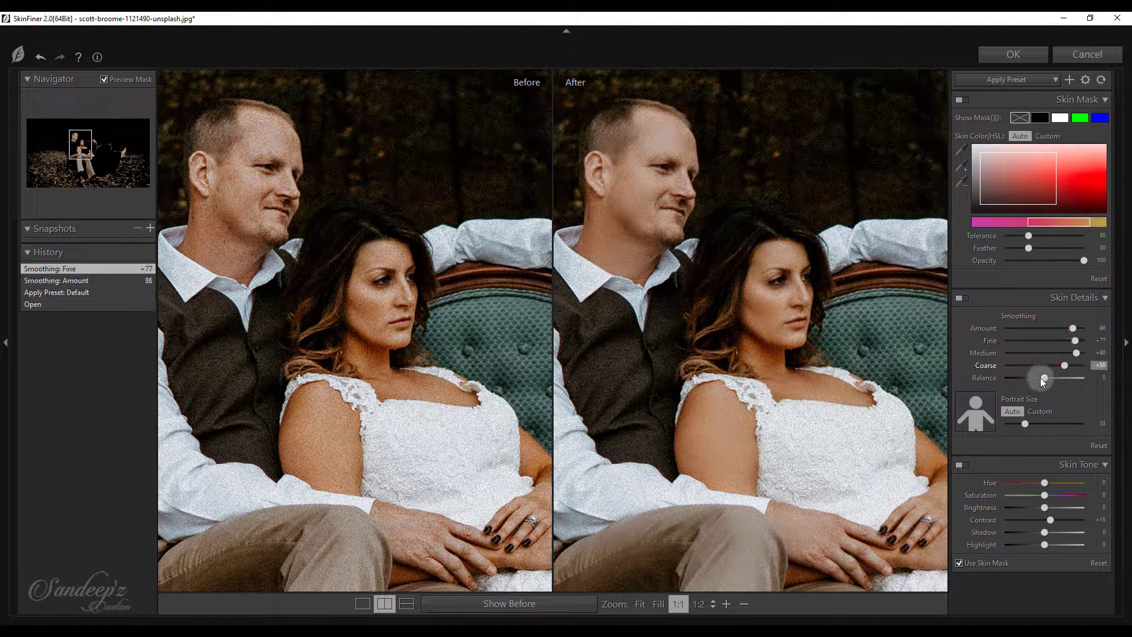
mouse_move(1045, 378)
mouse_down()
mouse_move(1077, 378)
mouse_move(1014, 376)
mouse_move(1066, 366)
mouse_up()
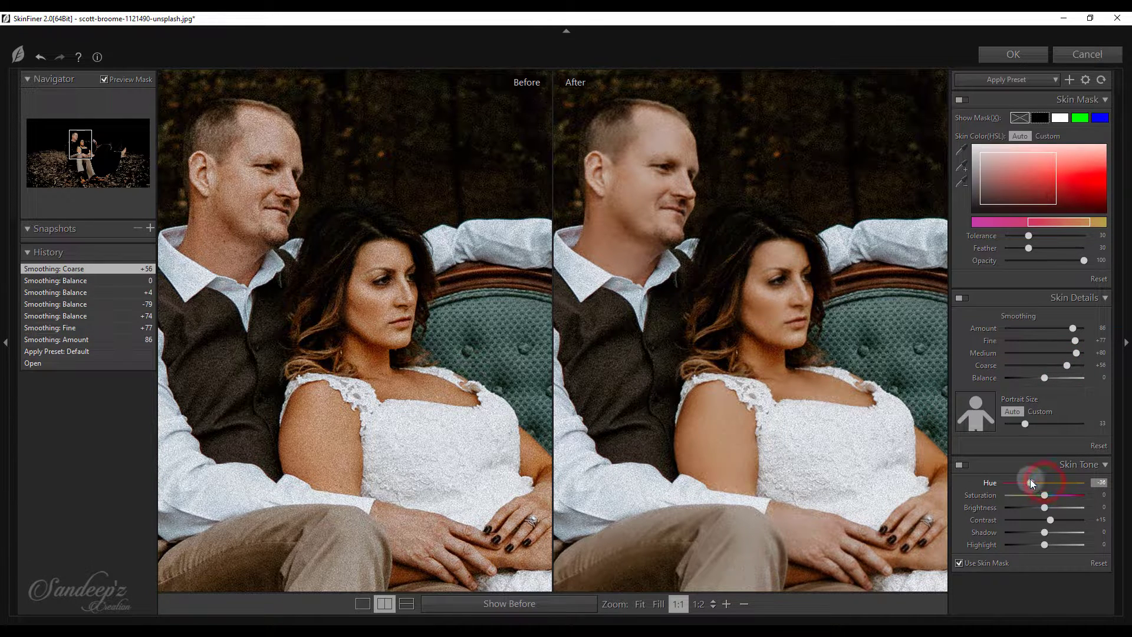
Step: Shift skin hue, set Brightness +15, Highlights +46, Shadows -27, and apply the retouch
mouse_move(1030, 482)
mouse_down()
mouse_move(1057, 498)
mouse_move(1027, 483)
mouse_up()
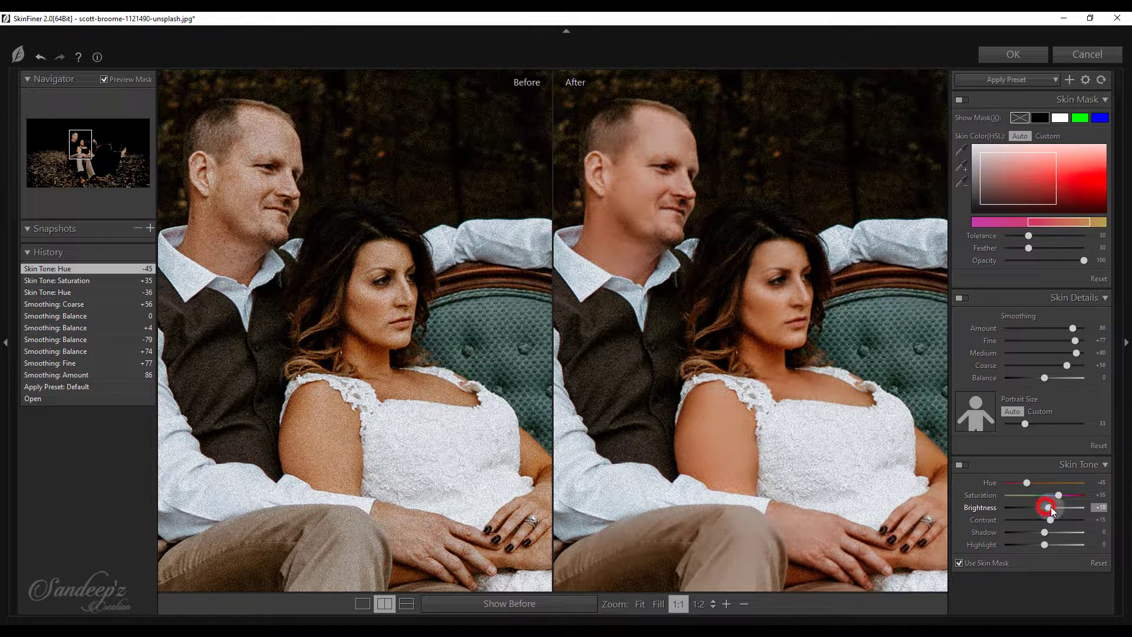
mouse_move(1050, 507)
mouse_down()
mouse_move(1056, 519)
mouse_move(1037, 532)
mouse_move(1063, 544)
mouse_up()
click(1043, 533)
click(1063, 544)
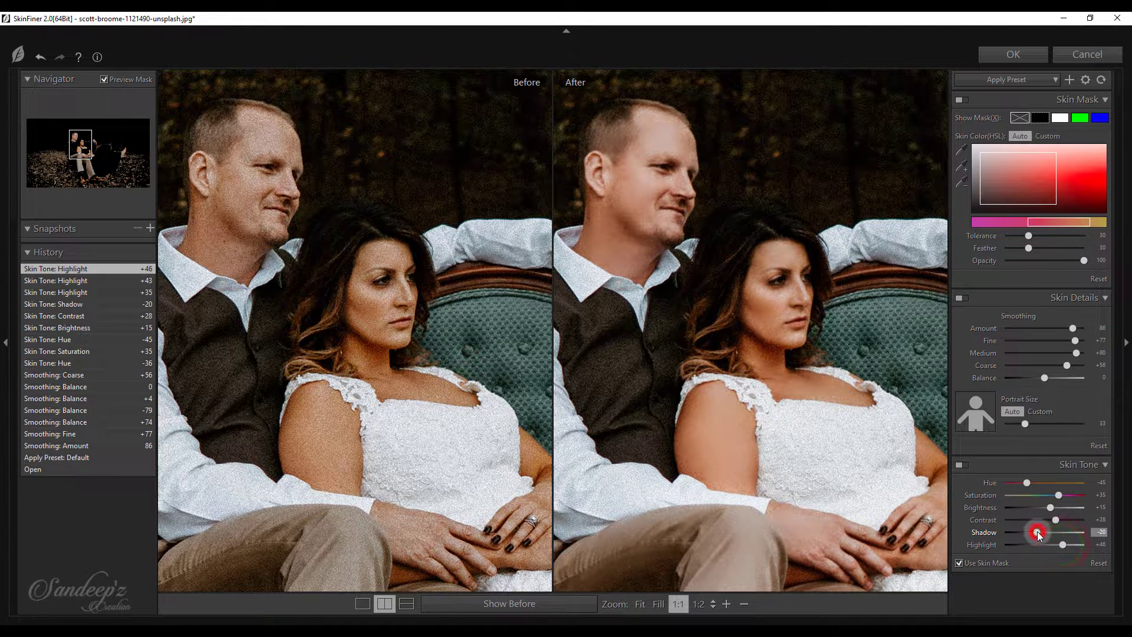
drag(1036, 533, 1033, 528)
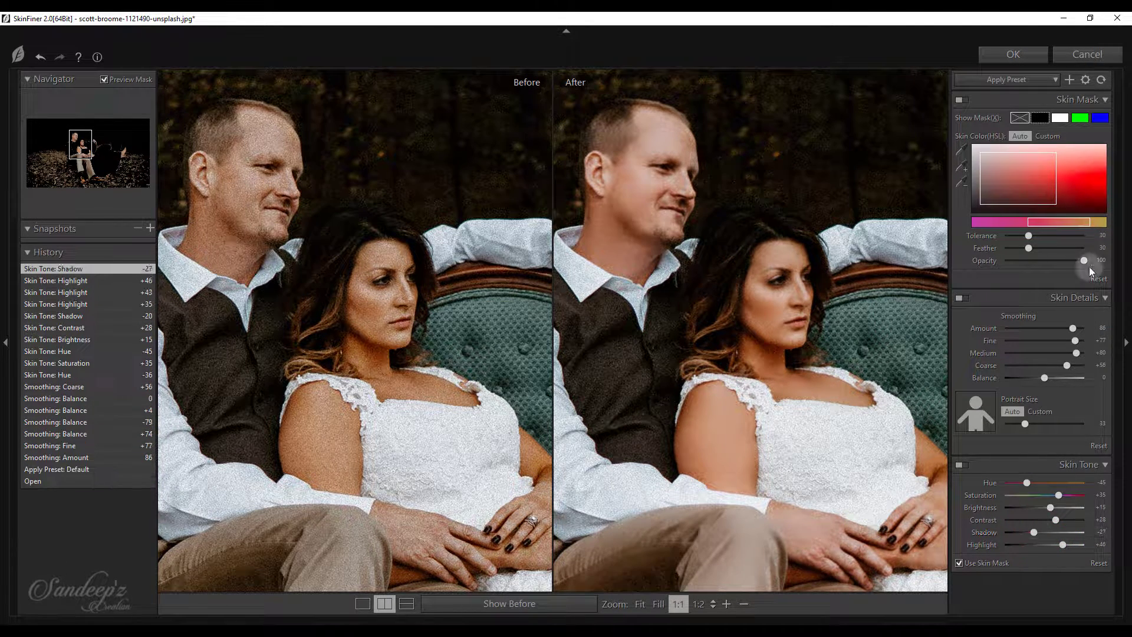
click(1006, 62)
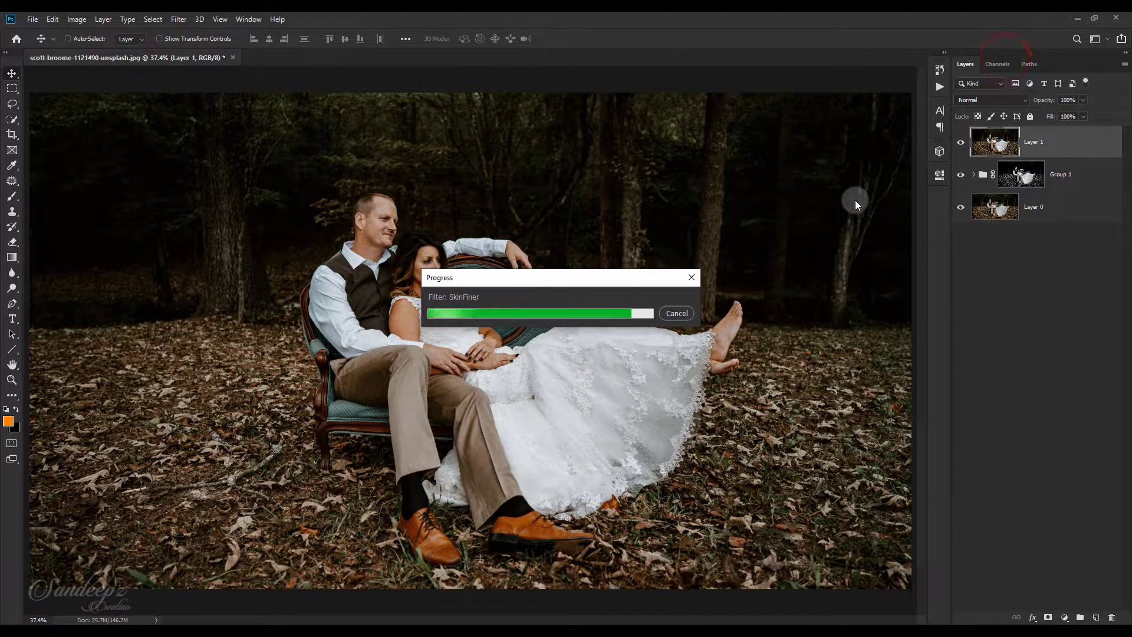
Step: Compare Layer 1 on and off, then give it a black hide-all mask and choose the Brush
click(961, 143)
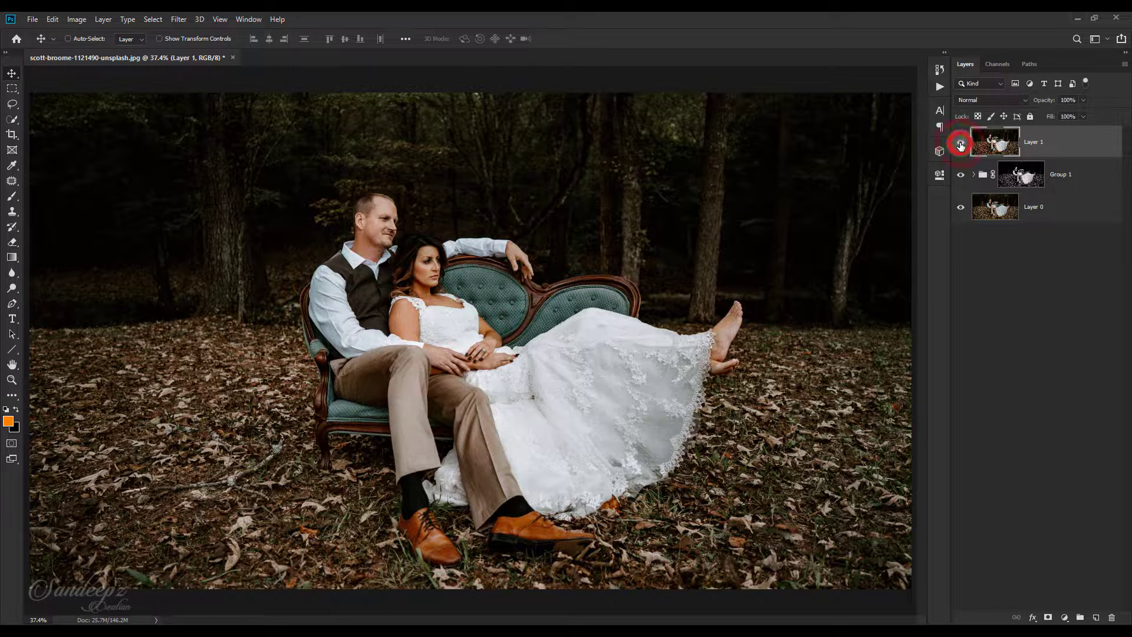
click(961, 144)
click(961, 143)
alt+click(1048, 617)
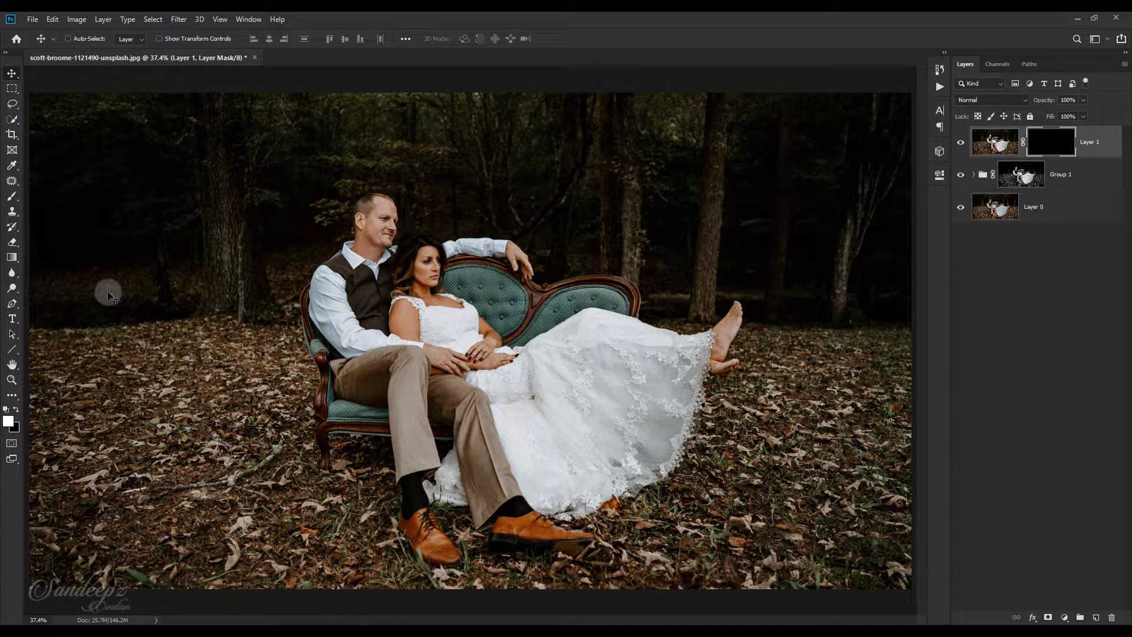
click(12, 197)
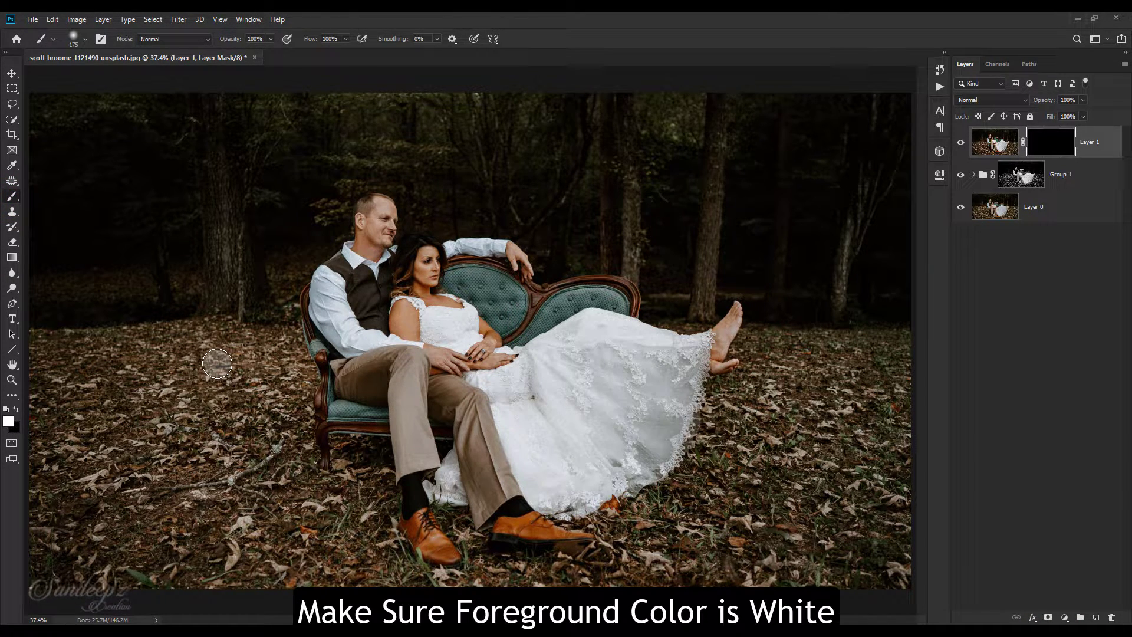
Step: Paint white over the bride's shoulder, arm, foot and the man's face, checking the mask overlay
key(bracketleft)
drag(395, 324, 400, 332)
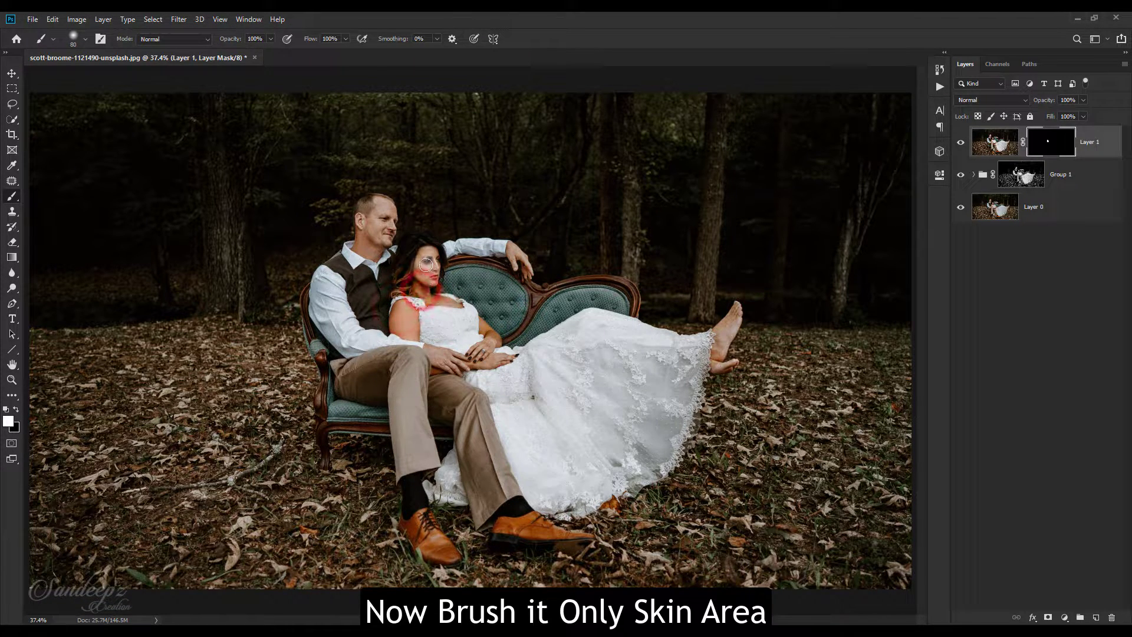
drag(482, 313, 494, 351)
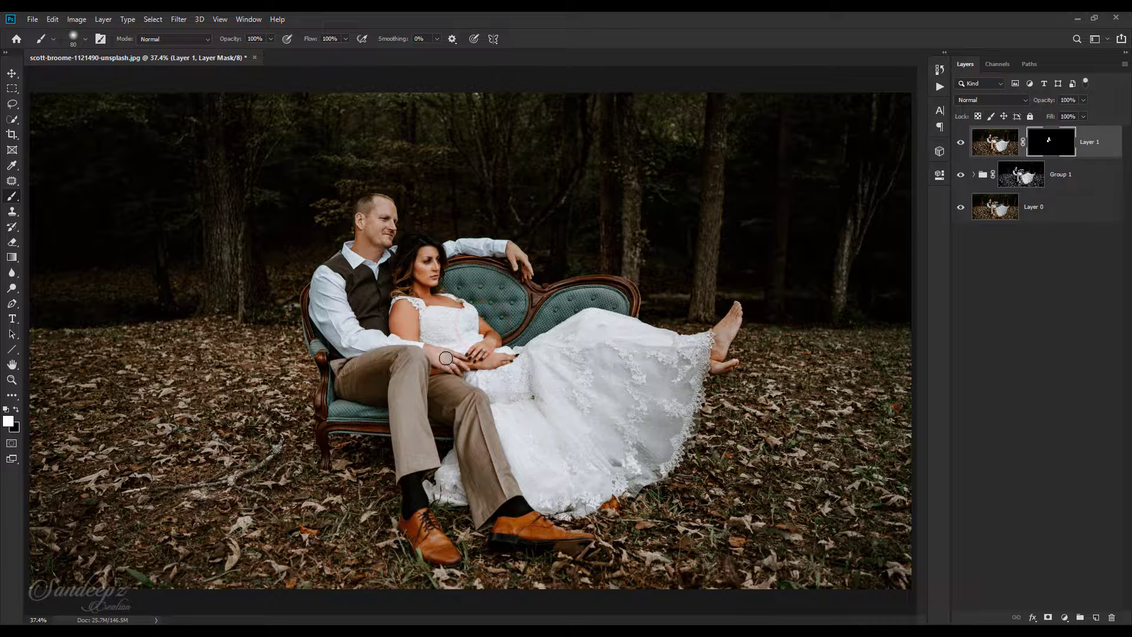
mouse_move(733, 308)
mouse_down()
mouse_move(726, 334)
mouse_move(704, 343)
mouse_up()
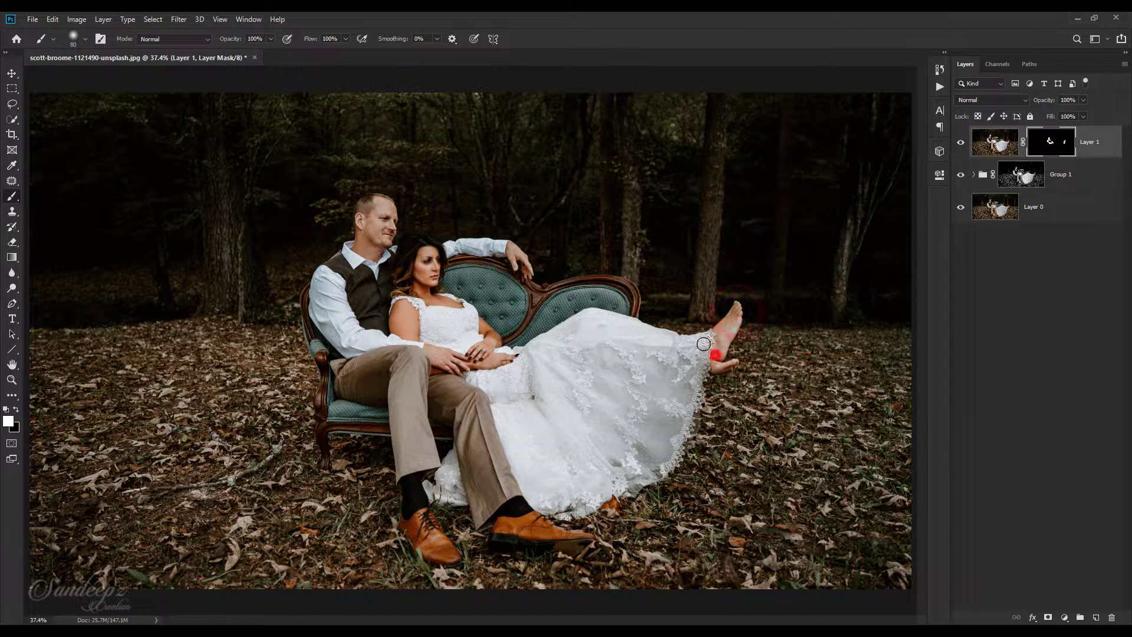
drag(389, 222, 373, 245)
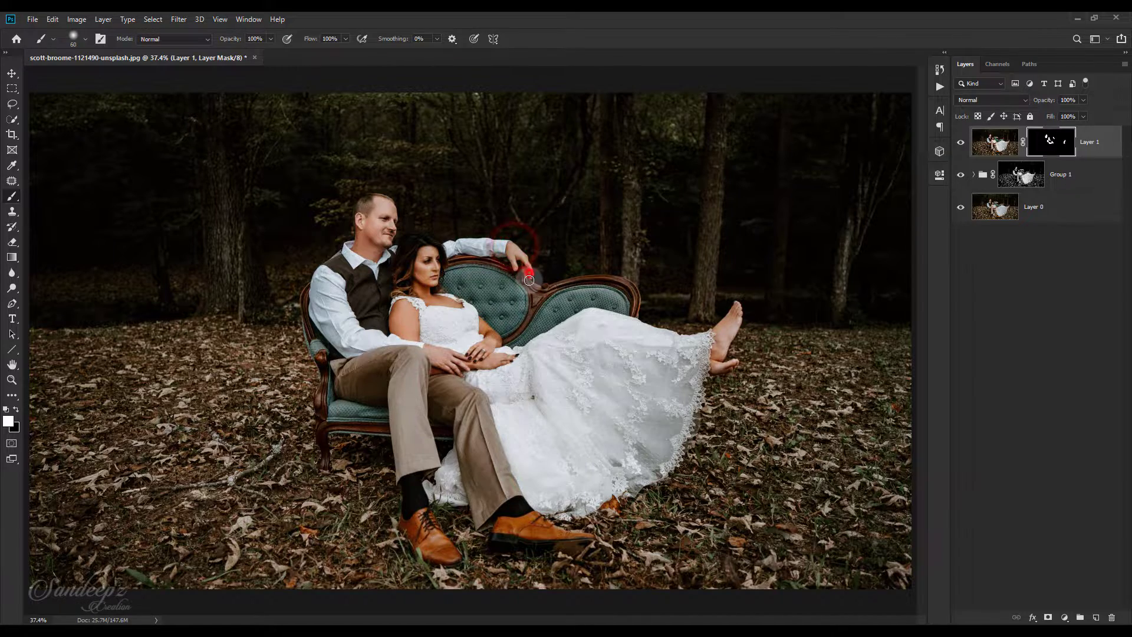
key(backslash)
key(backslash)
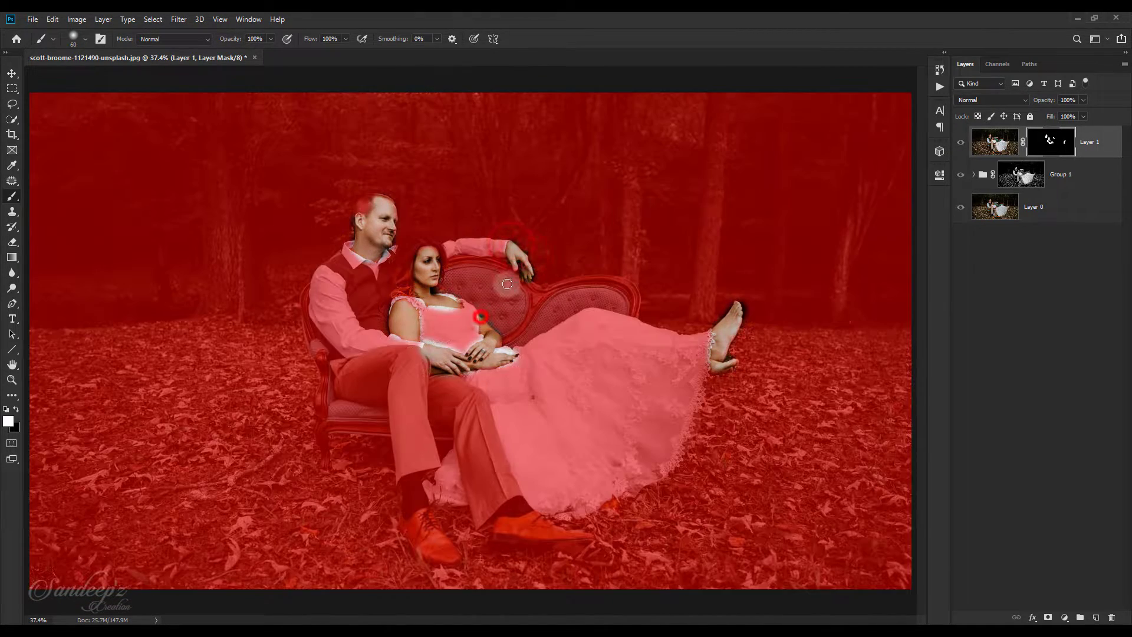
key(backslash)
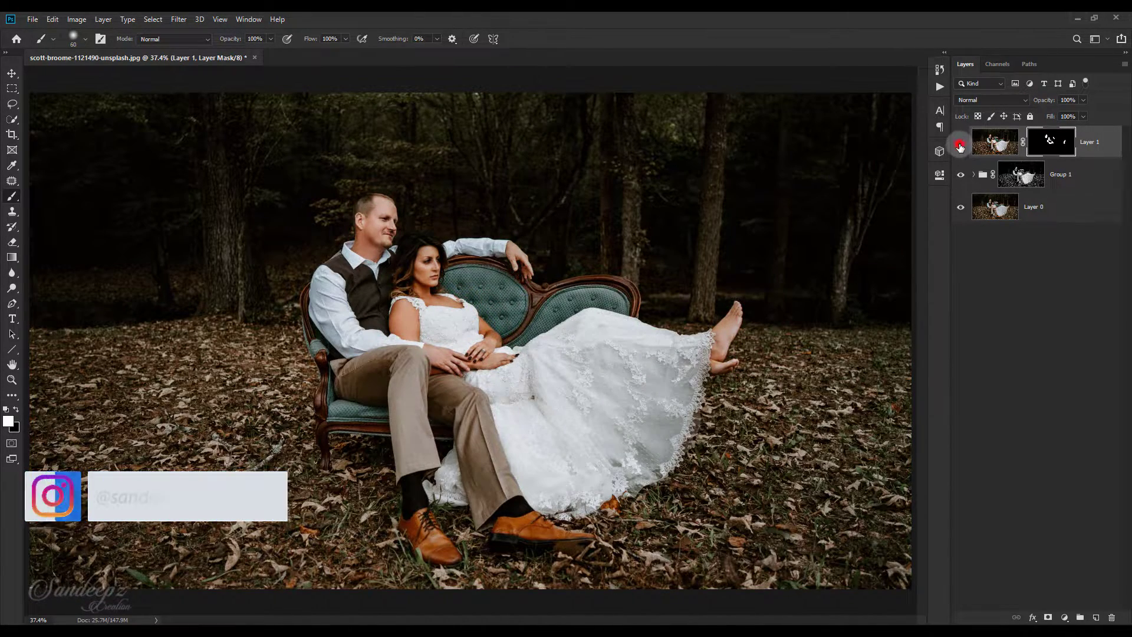
click(960, 143)
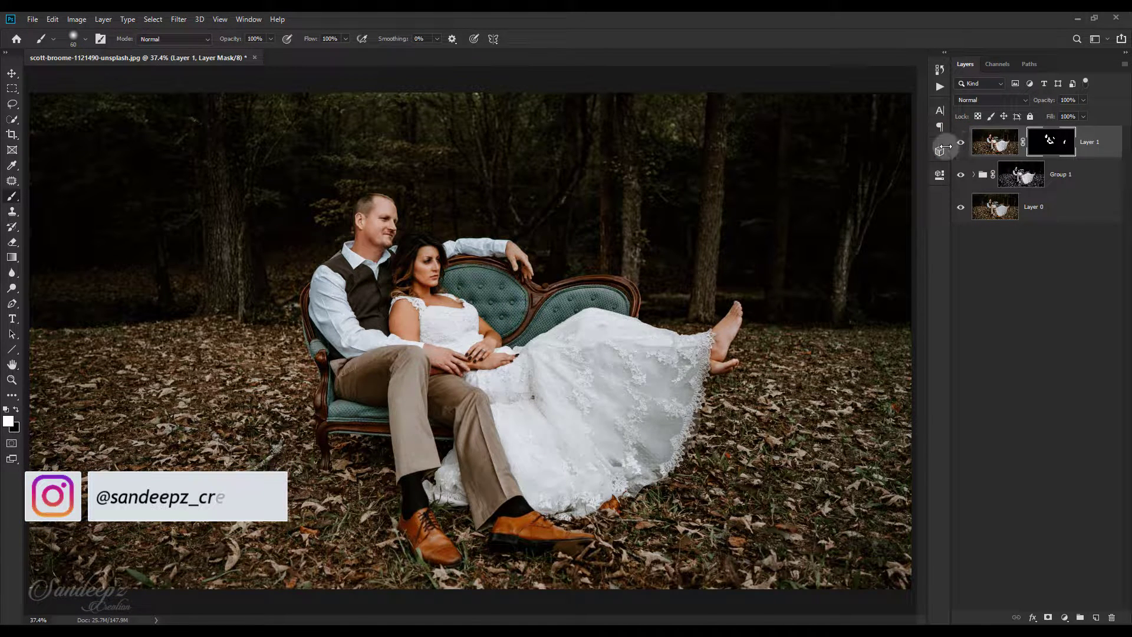
click(1064, 617)
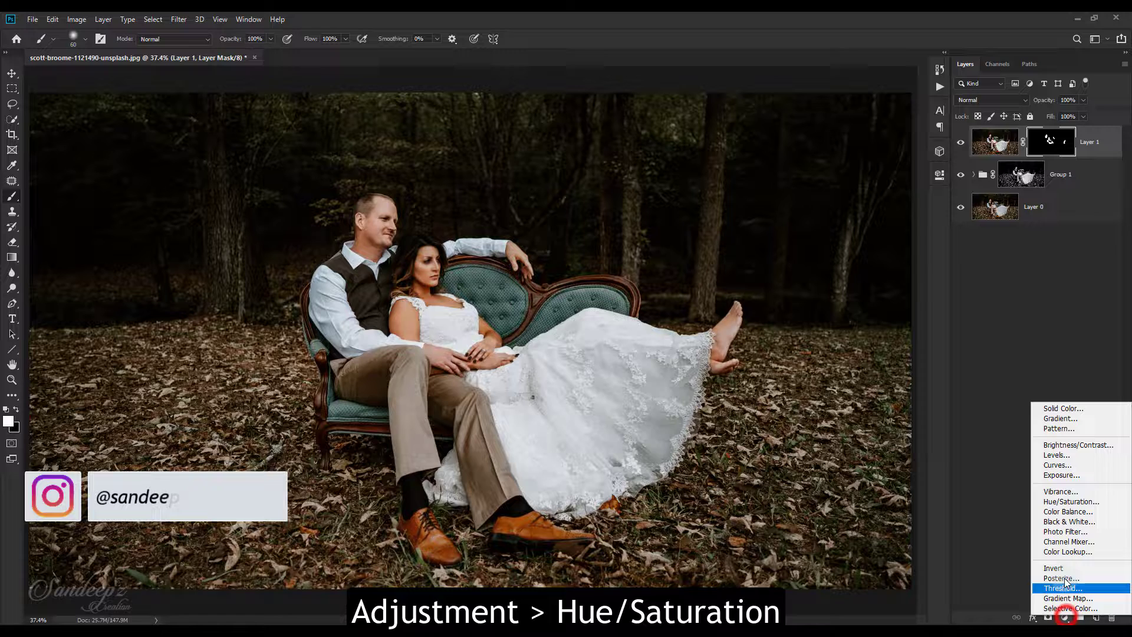
Step: Add a colorized Hue/Saturation layer with Hue 360, blended in Soft Light
click(1067, 502)
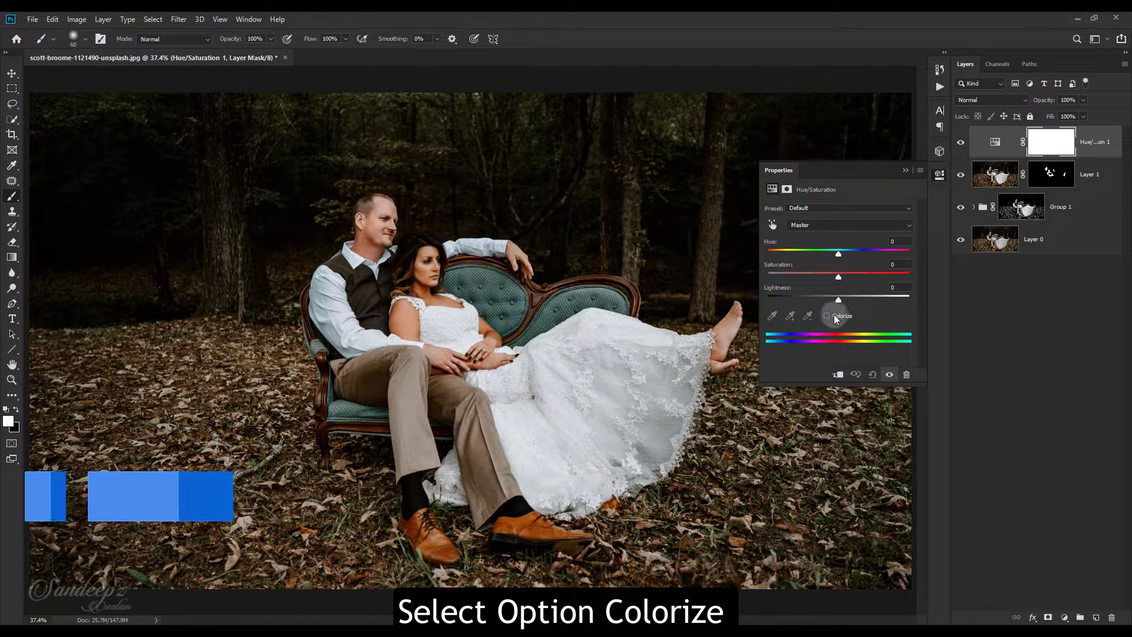
click(827, 315)
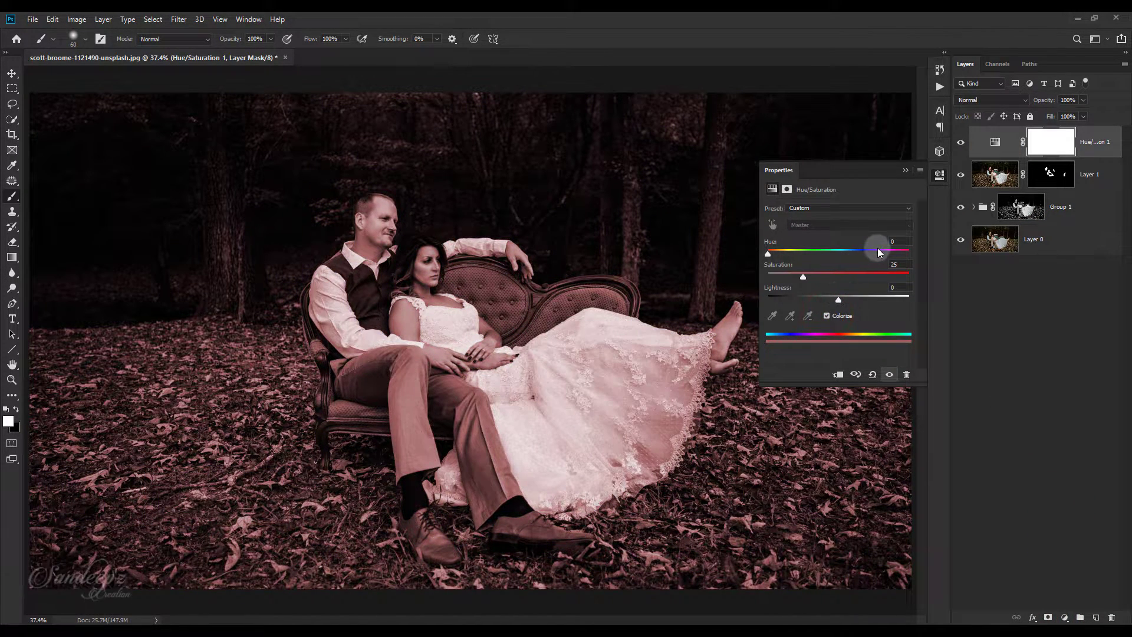
drag(769, 254, 914, 254)
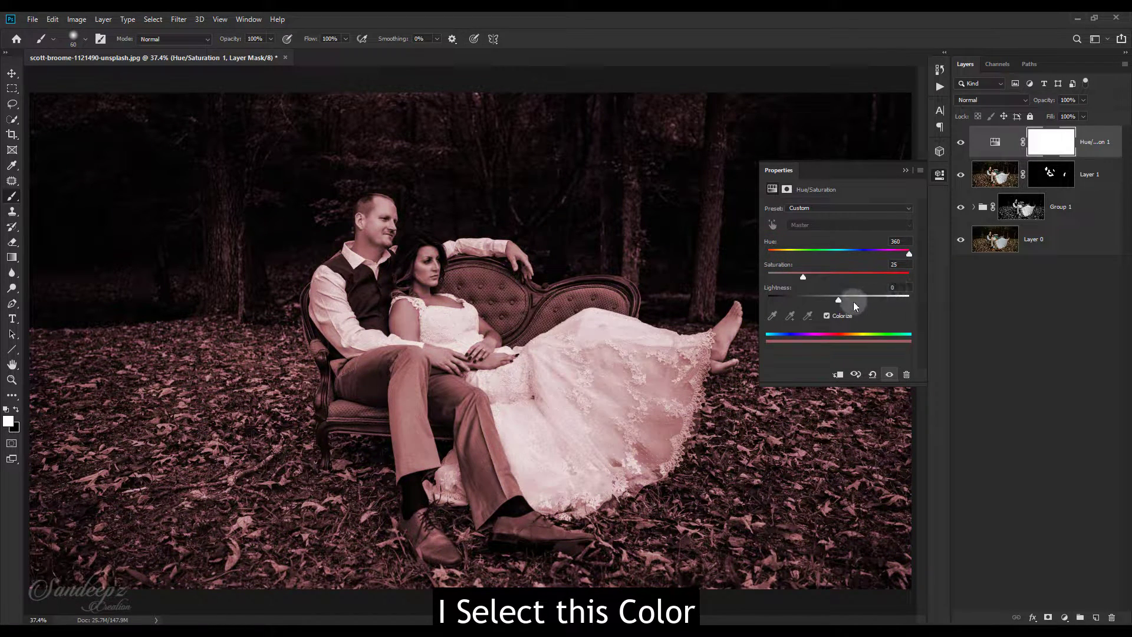
click(996, 101)
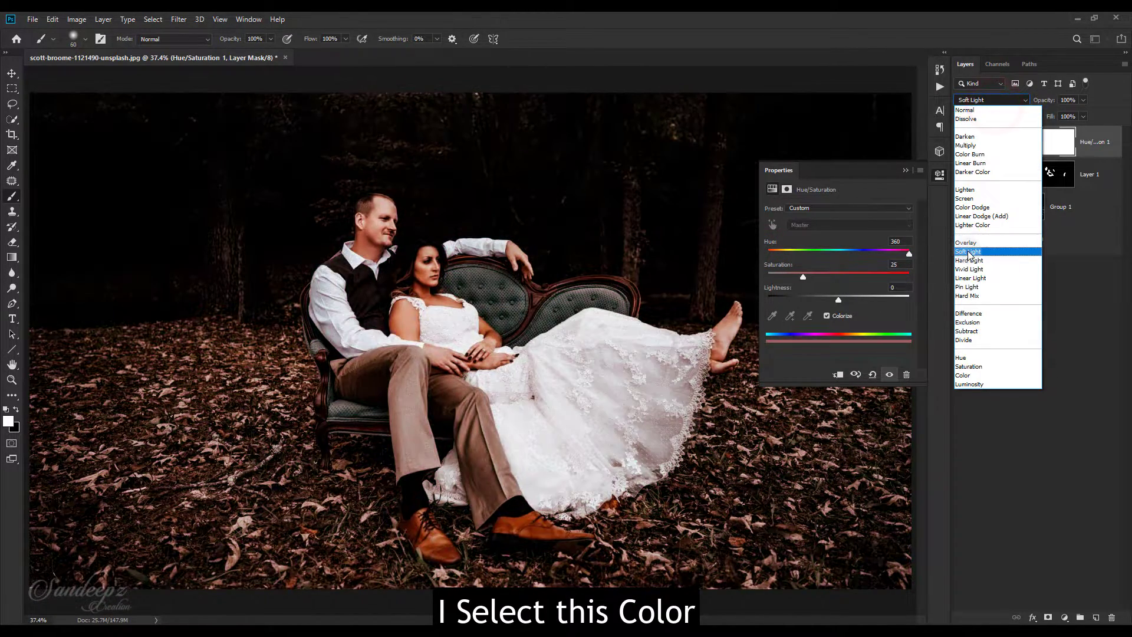
click(968, 253)
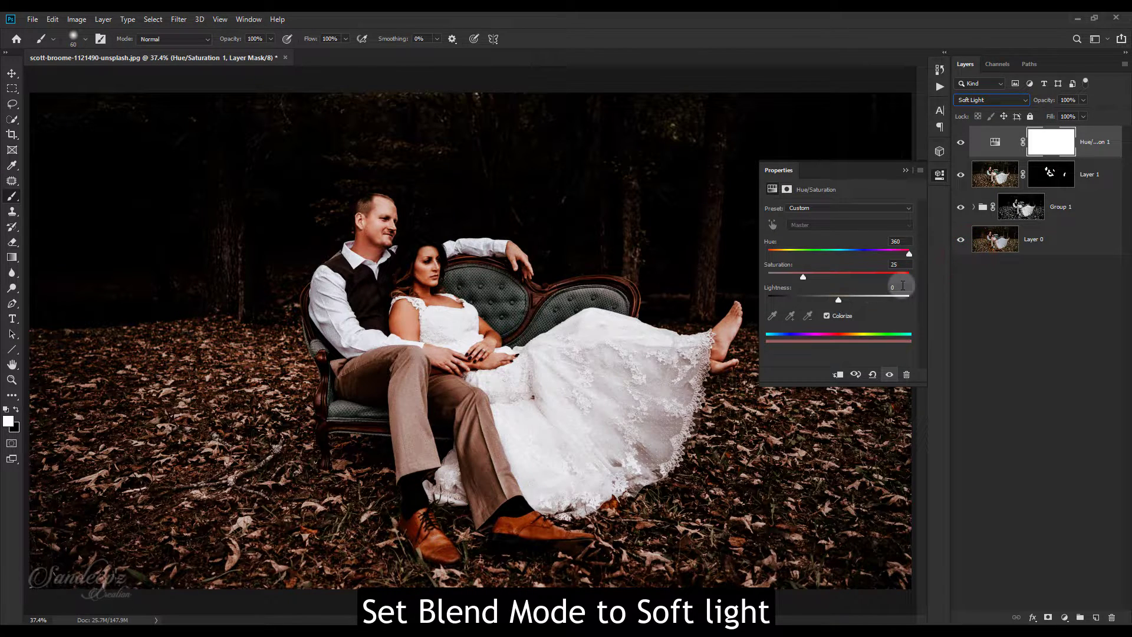
Step: Set the tint's Lightness to +50 and Saturation to 17, then toggle it to compare
text(50)
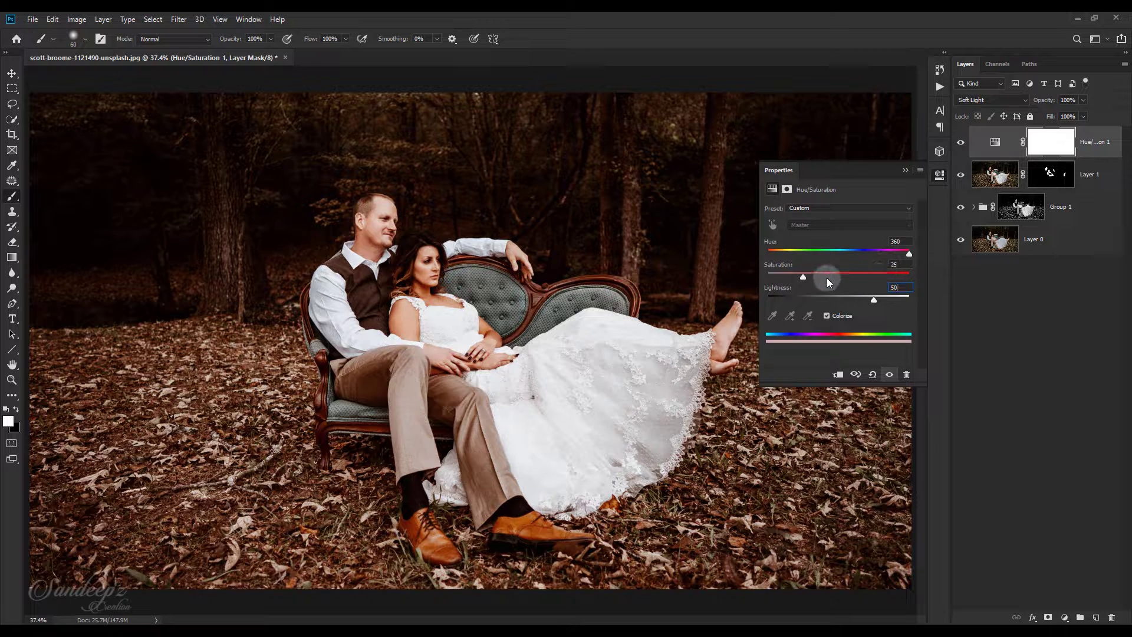
click(896, 264)
text(17)
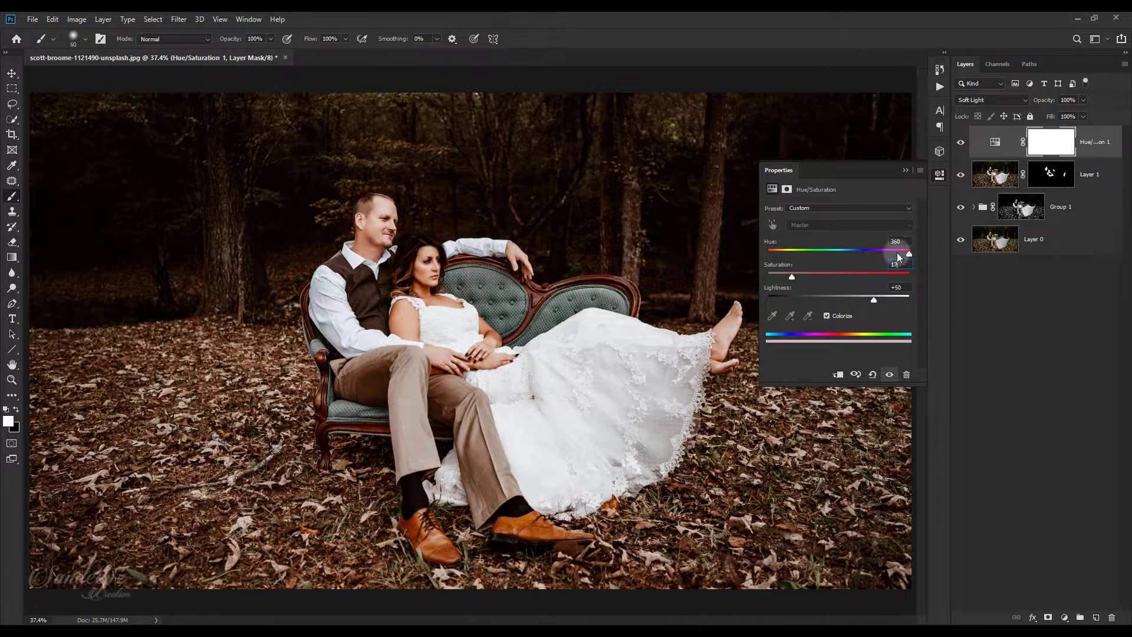
double_click(894, 266)
text(18)
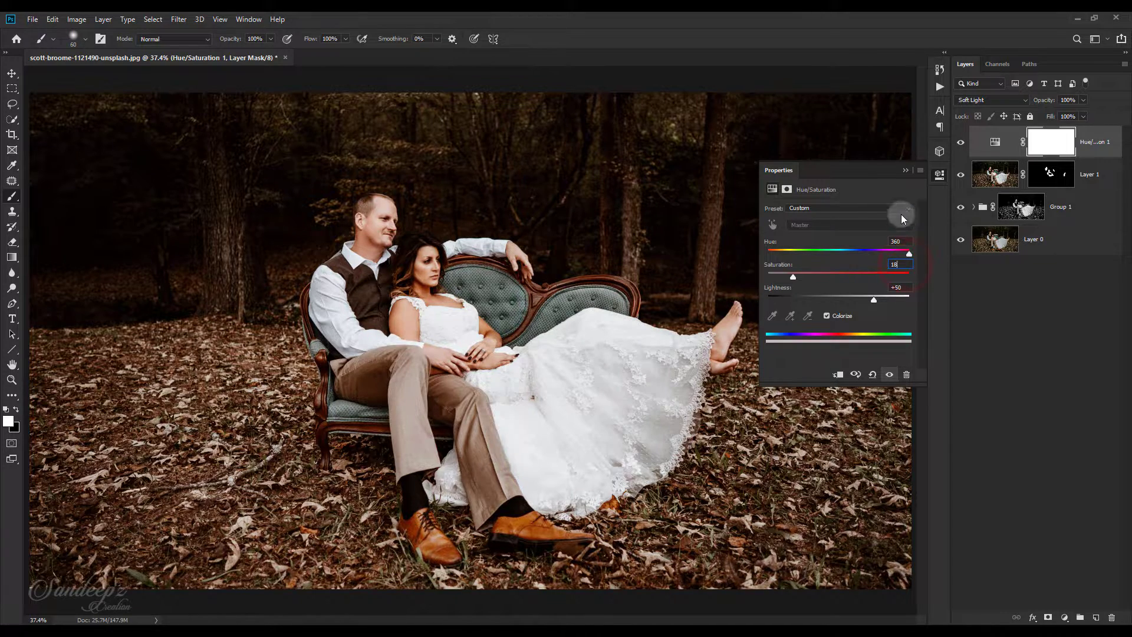
click(905, 170)
click(960, 145)
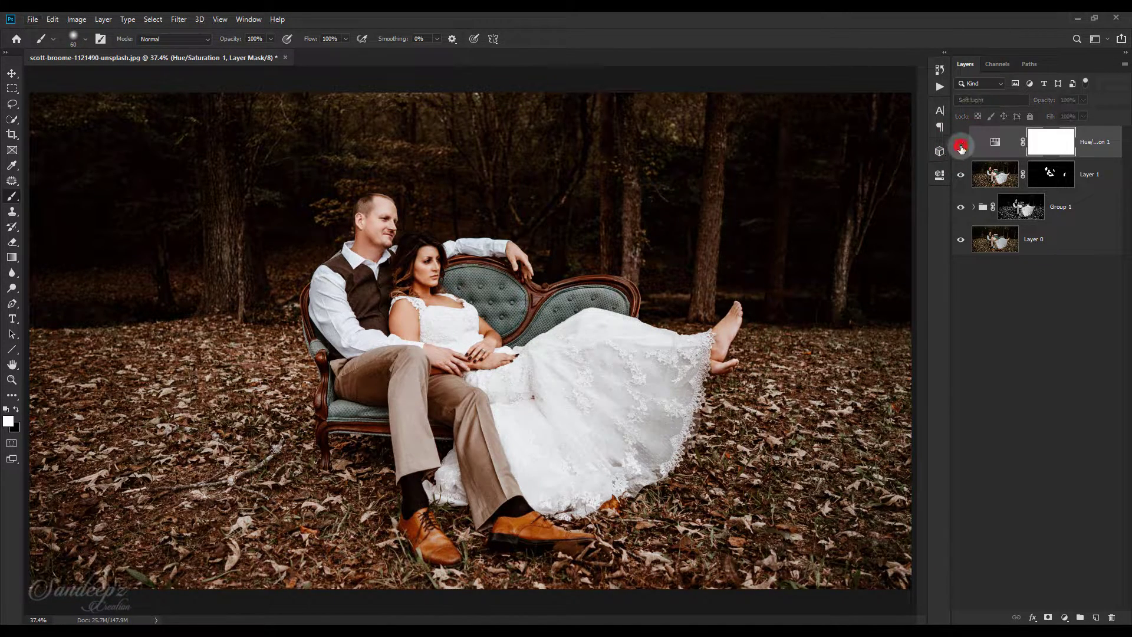
click(961, 145)
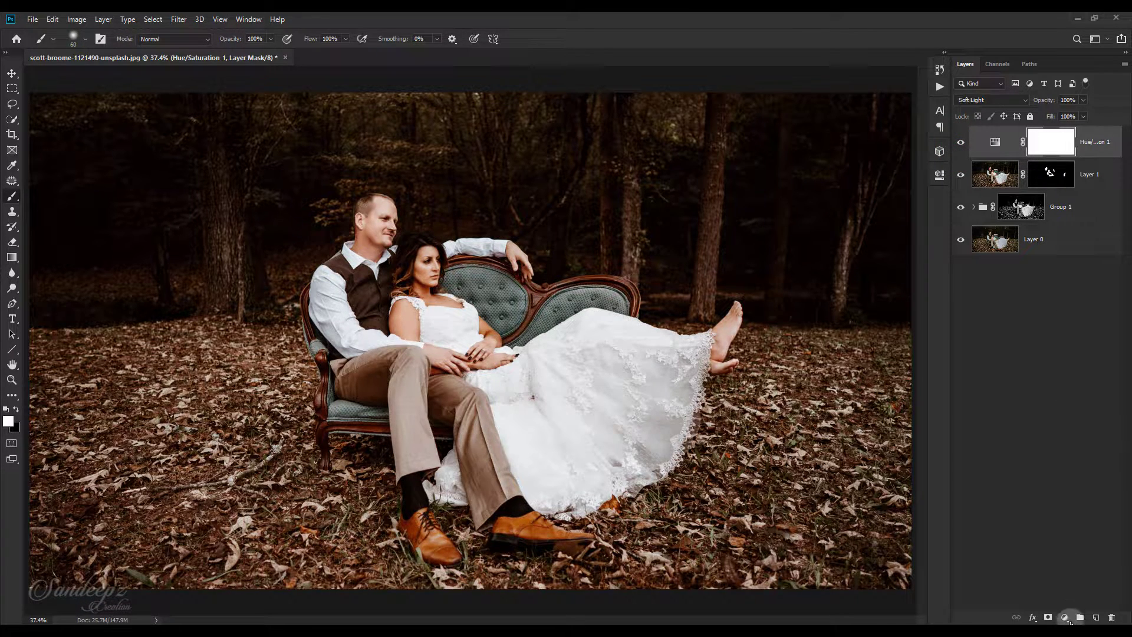
click(1064, 617)
Step: Add a Color Lookup layer with 2Strip.look in Color blend mode and toggle it to compare
click(1063, 557)
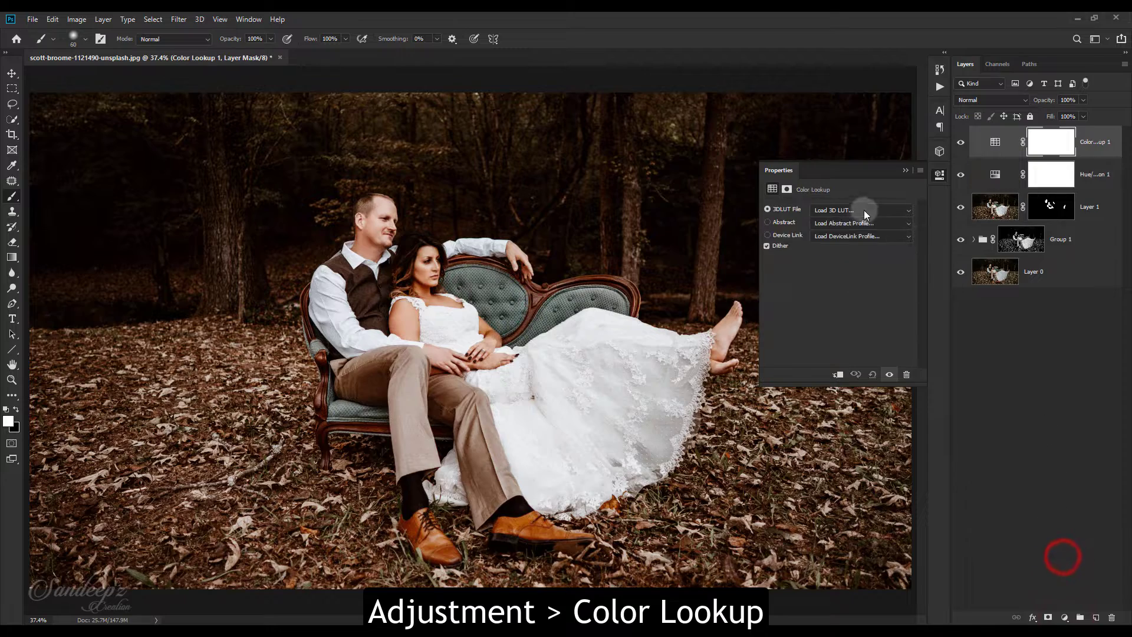
click(864, 210)
click(844, 252)
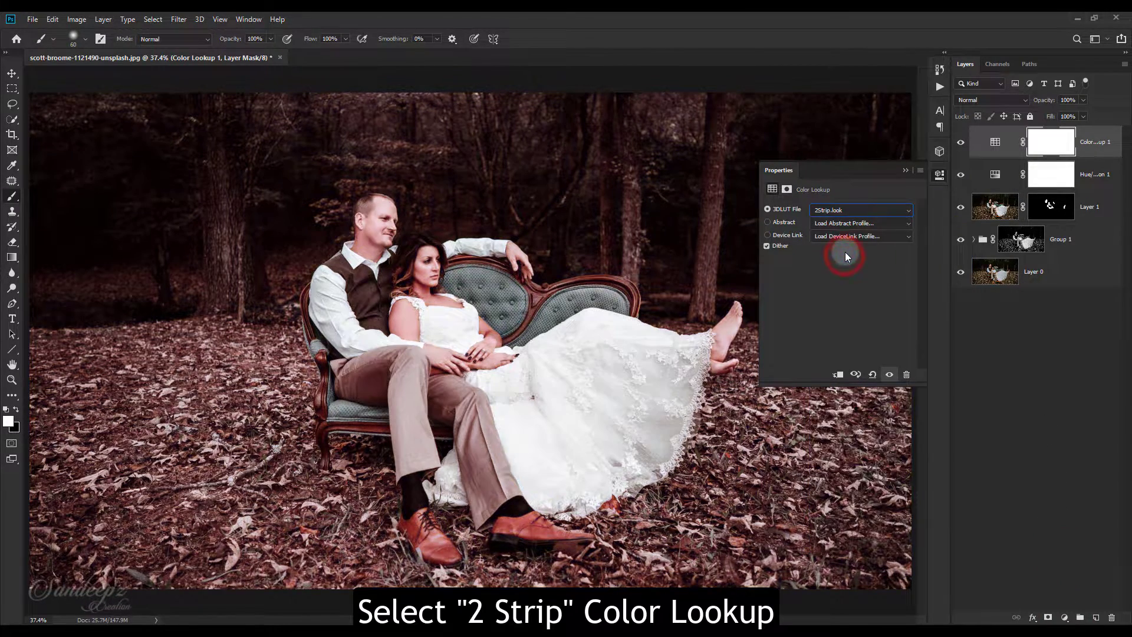
click(904, 171)
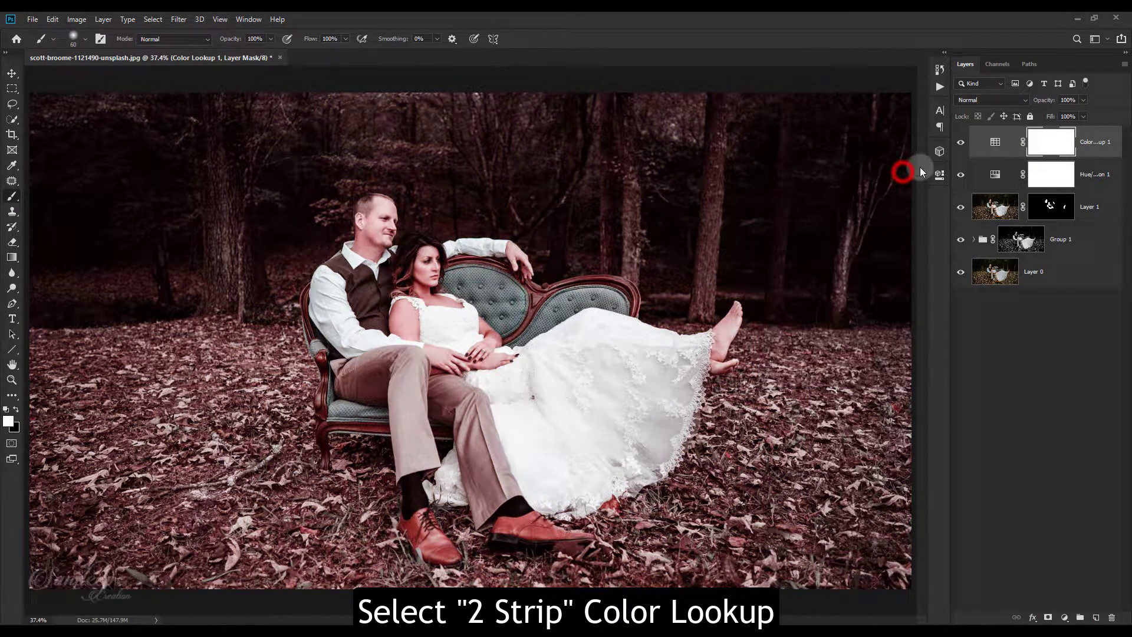
click(991, 100)
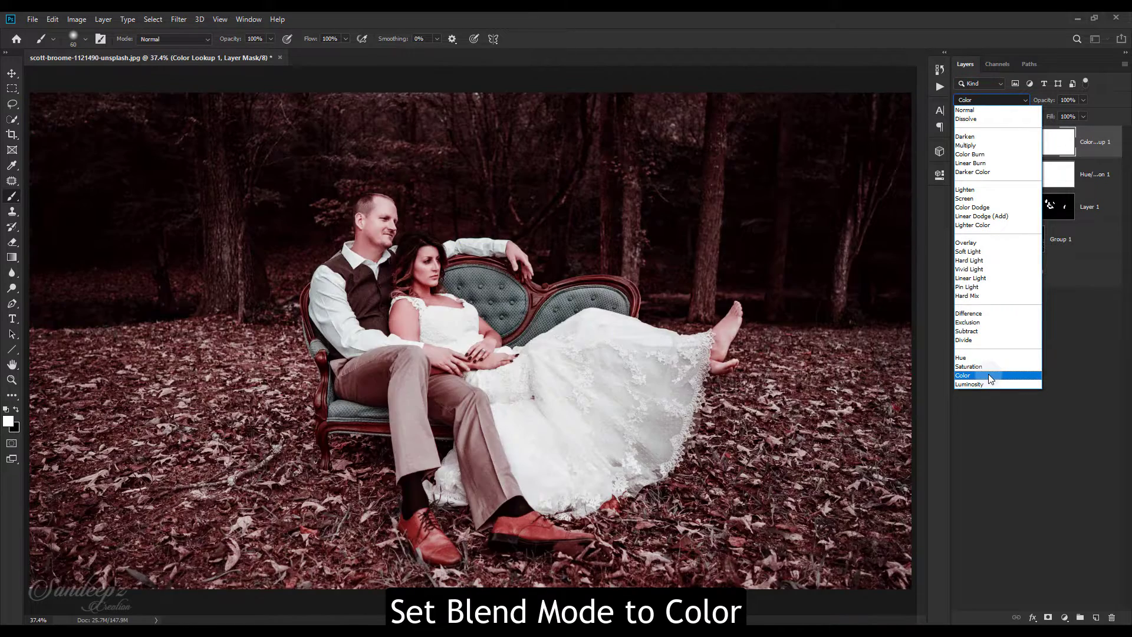
click(988, 375)
click(962, 143)
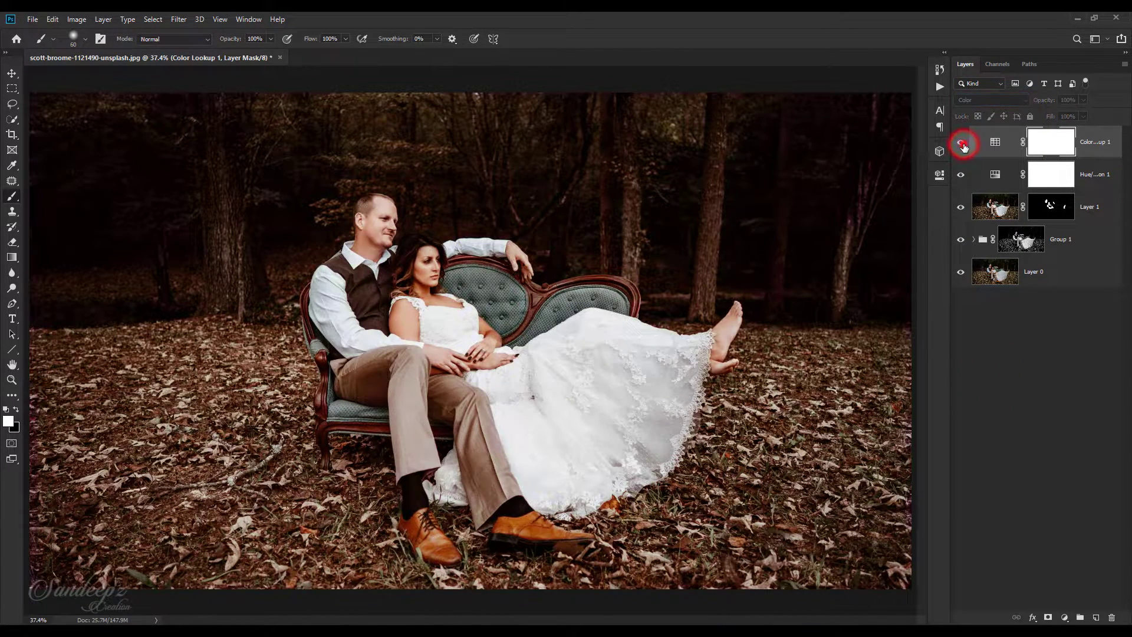
click(961, 144)
click(961, 144)
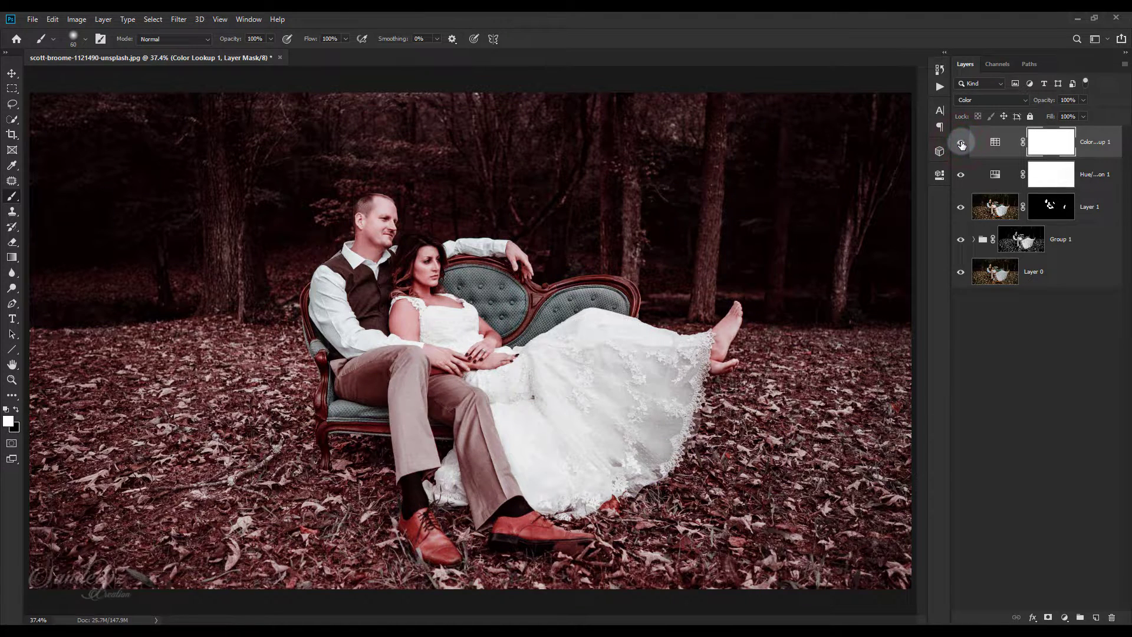
click(1064, 616)
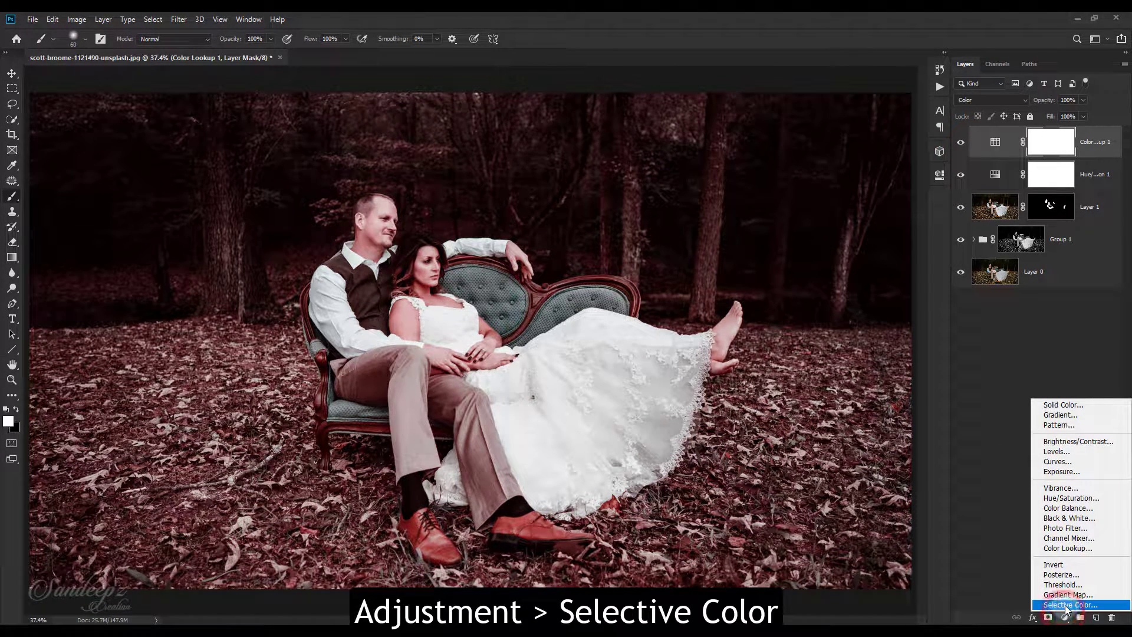
Step: Add a Selective Color layer and set Reds Yellow to +100
click(1066, 606)
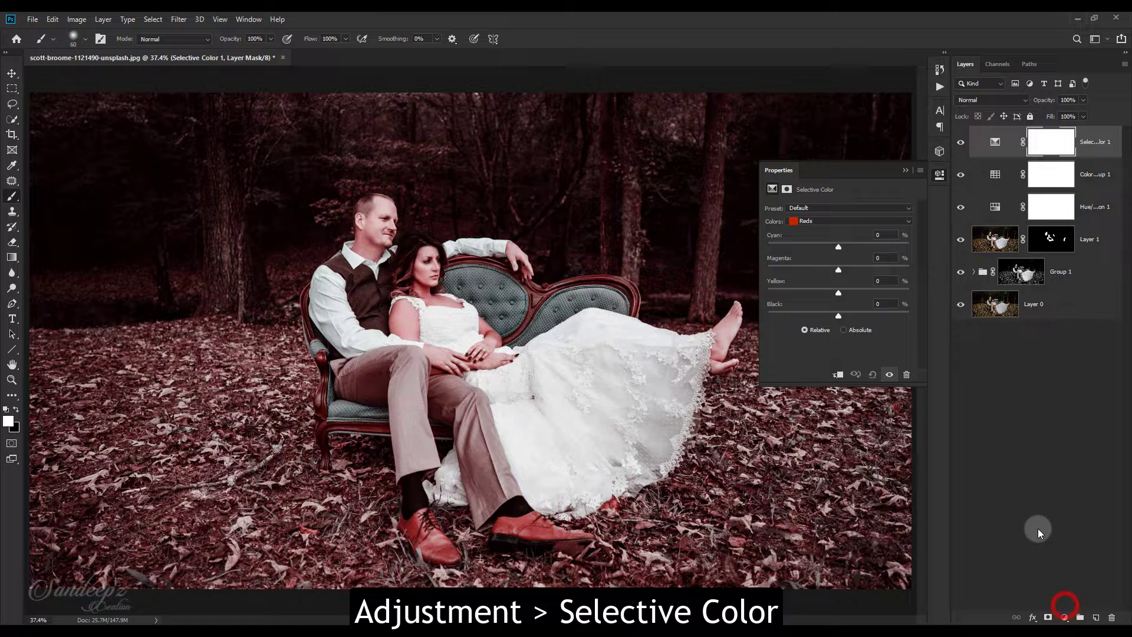
click(845, 222)
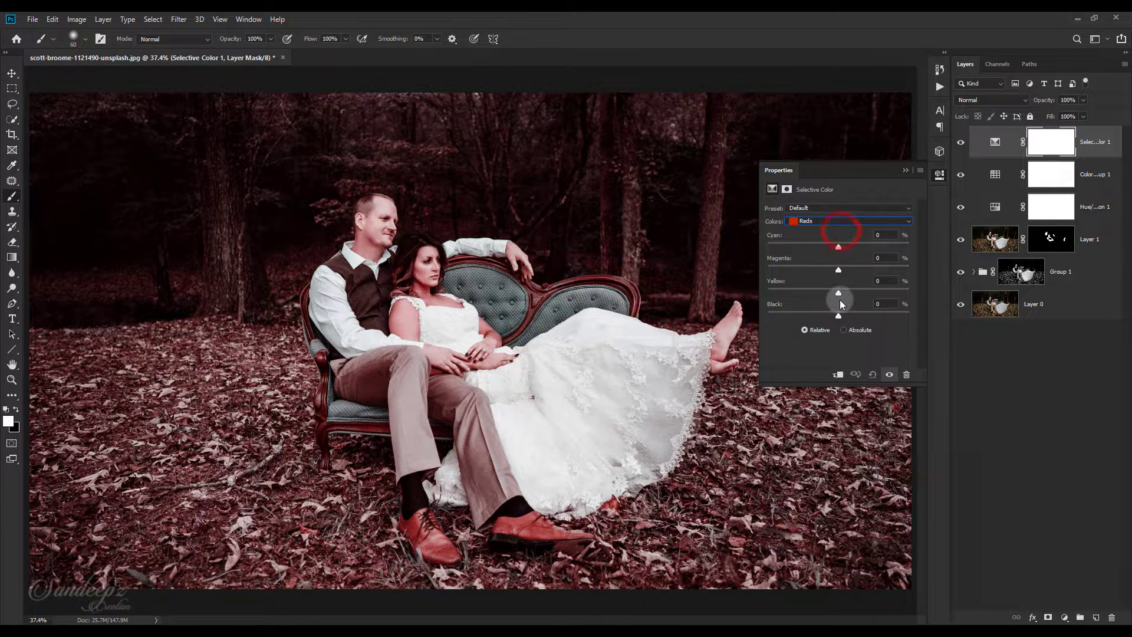
drag(858, 293, 920, 292)
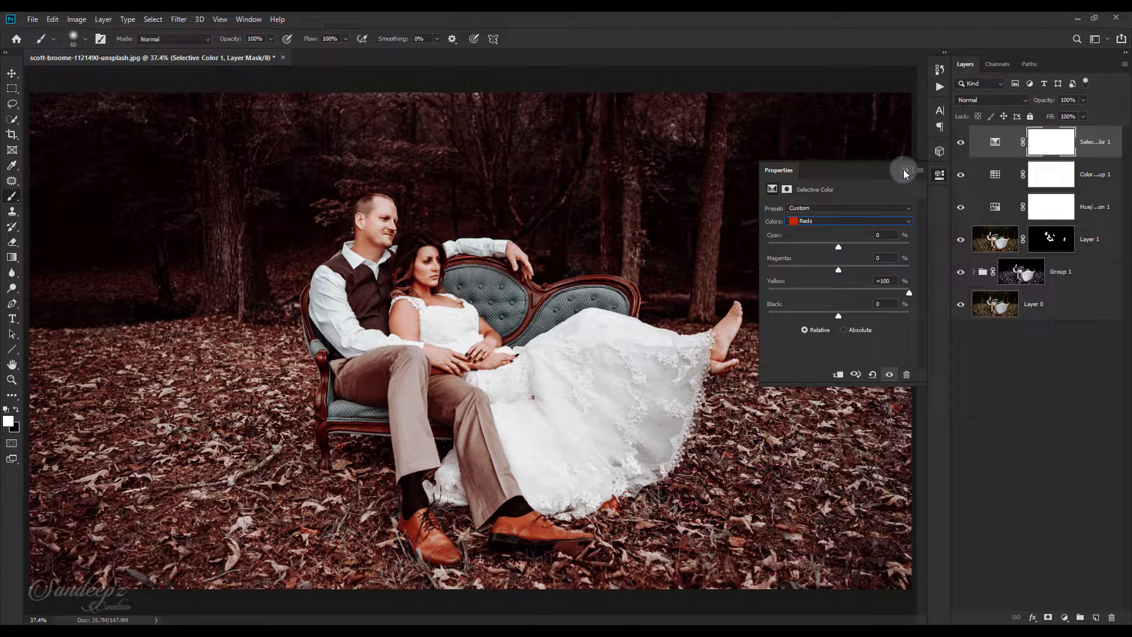
Step: In Cyans, reset Yellow to 0 and set Magenta to -75, then toggle the layer to compare
click(834, 221)
click(827, 256)
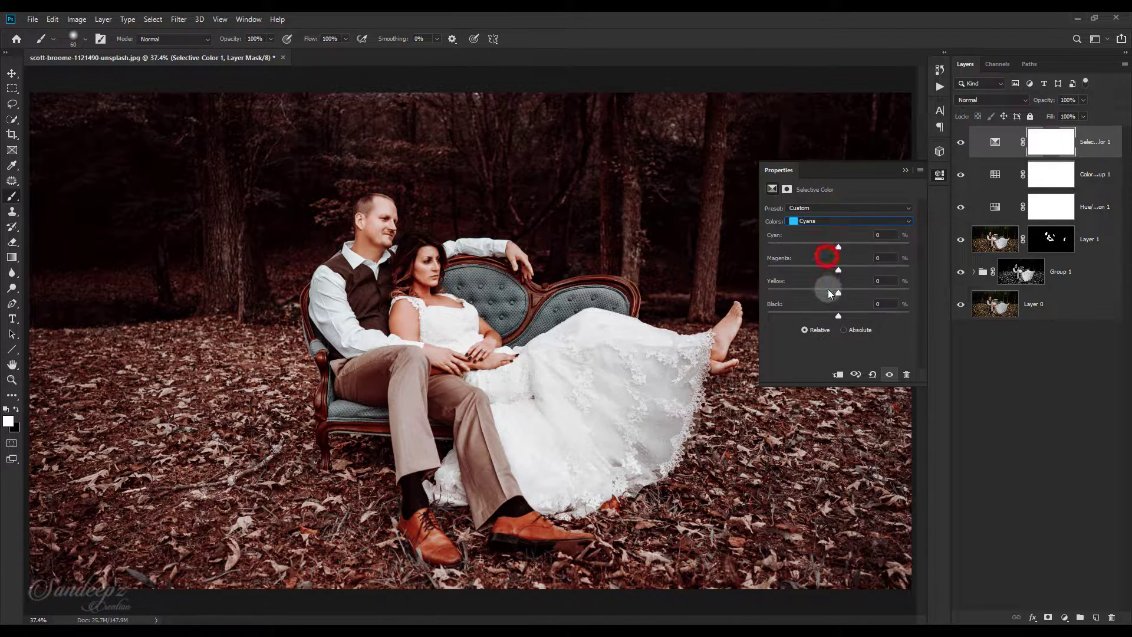
drag(838, 293, 899, 295)
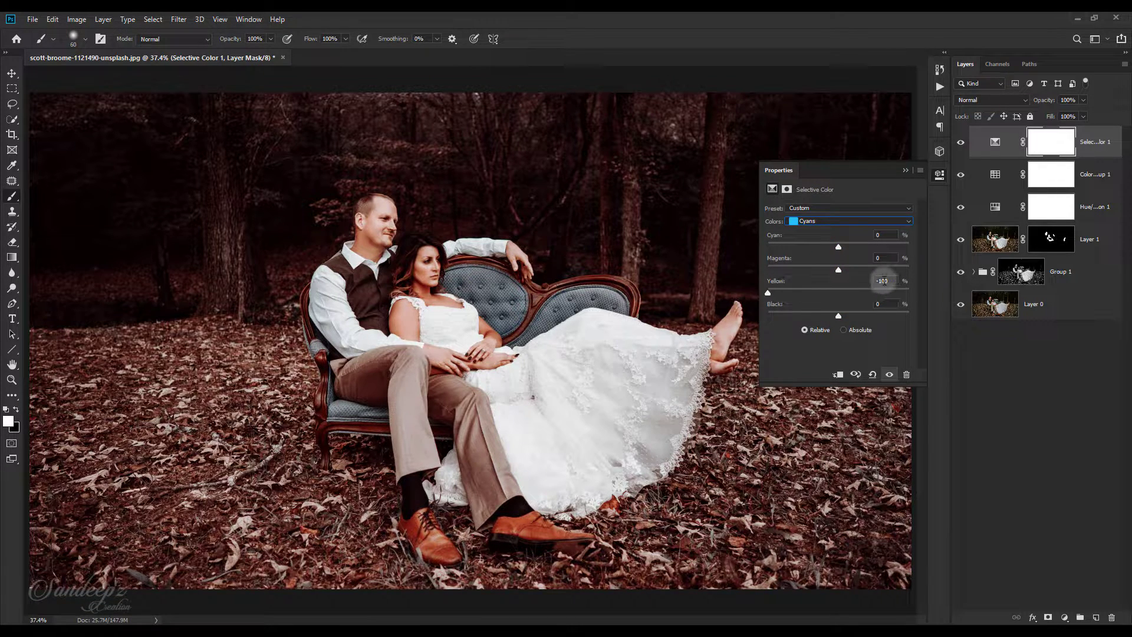
click(883, 281)
text(0)
drag(837, 248, 762, 243)
drag(830, 272, 868, 270)
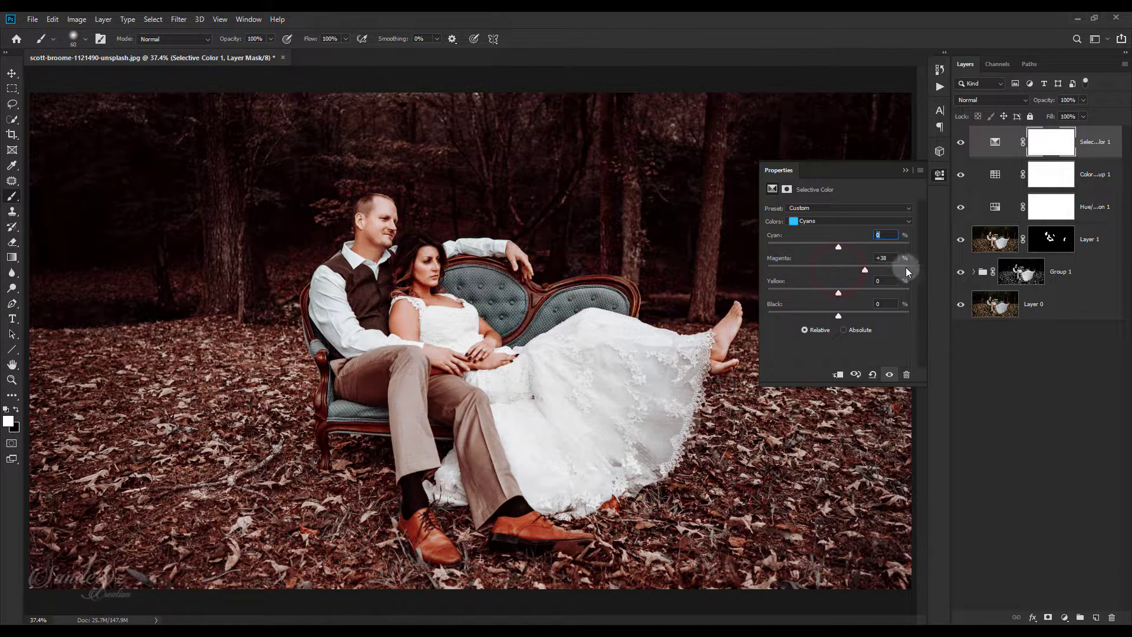
drag(768, 270, 790, 271)
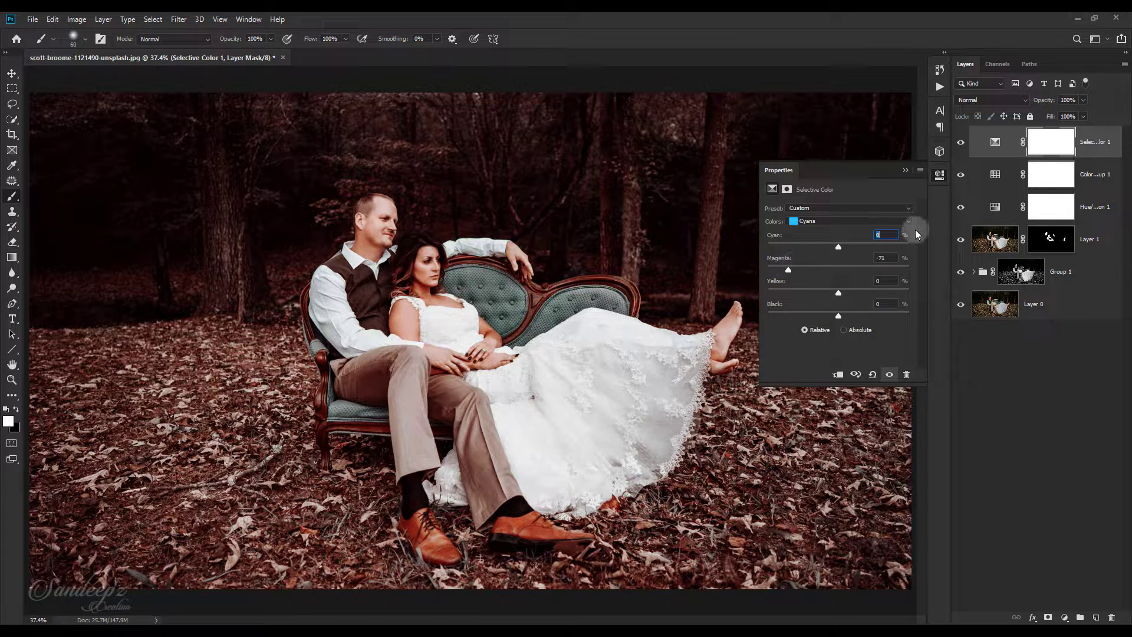
click(905, 170)
click(961, 146)
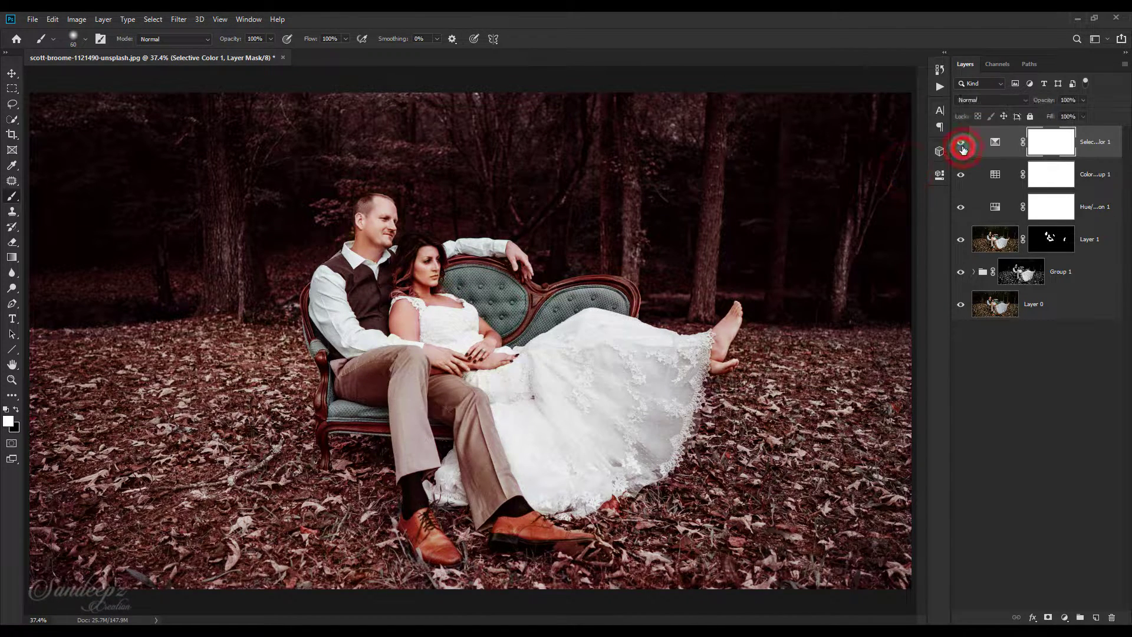
click(961, 146)
Step: Add a Curves adjustment layer, lifting the black point and pulling the midtones down slightly
click(1064, 617)
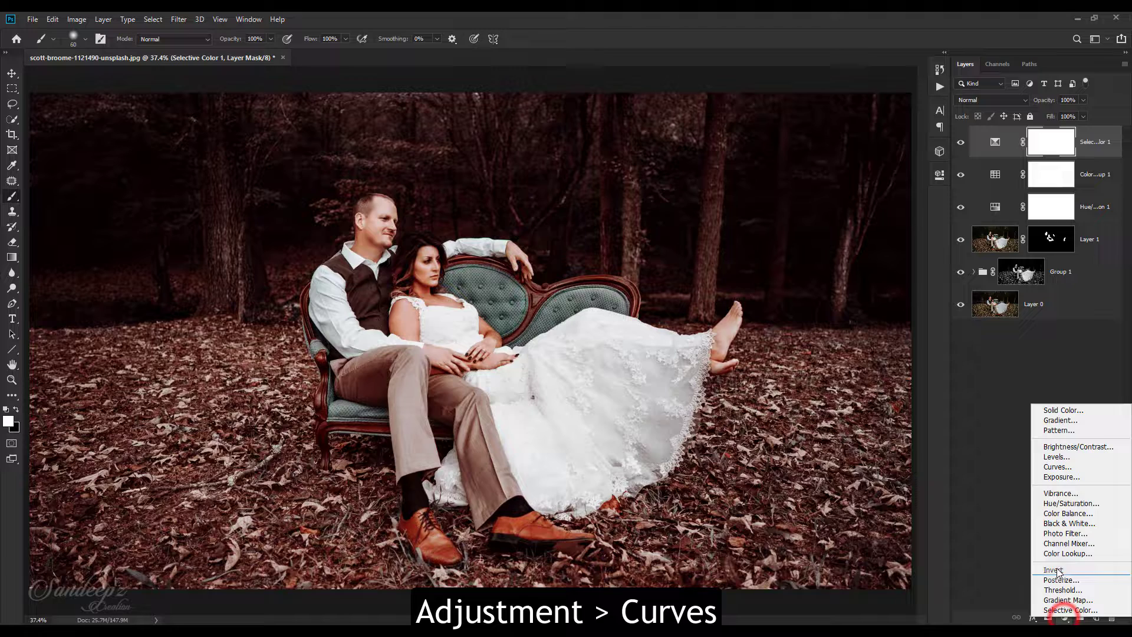
click(1058, 467)
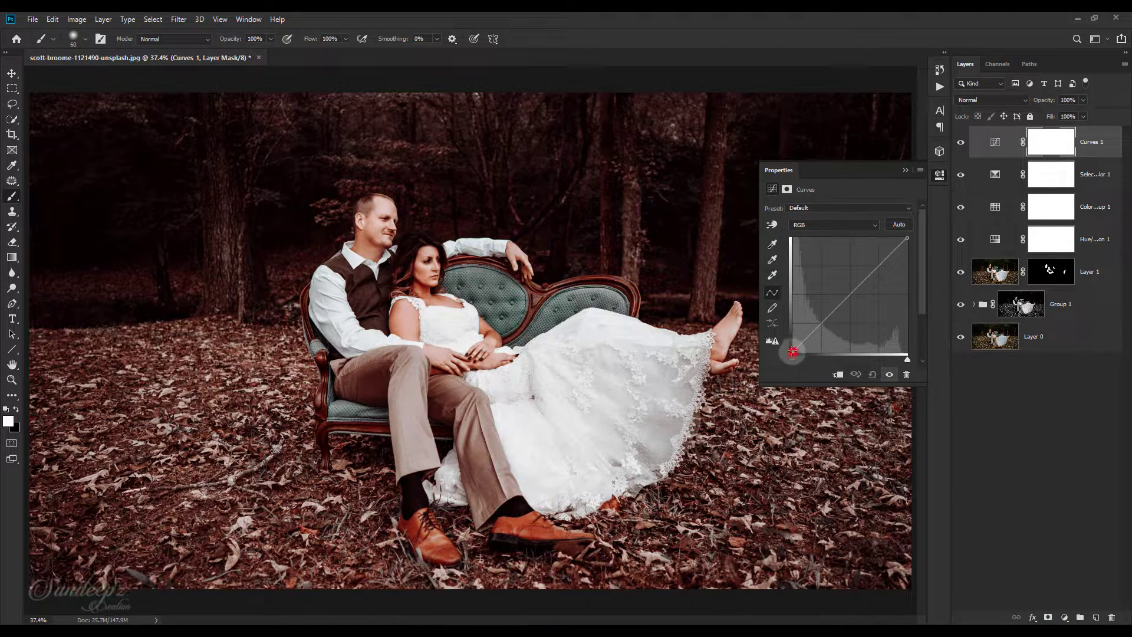
drag(792, 352, 792, 348)
click(780, 341)
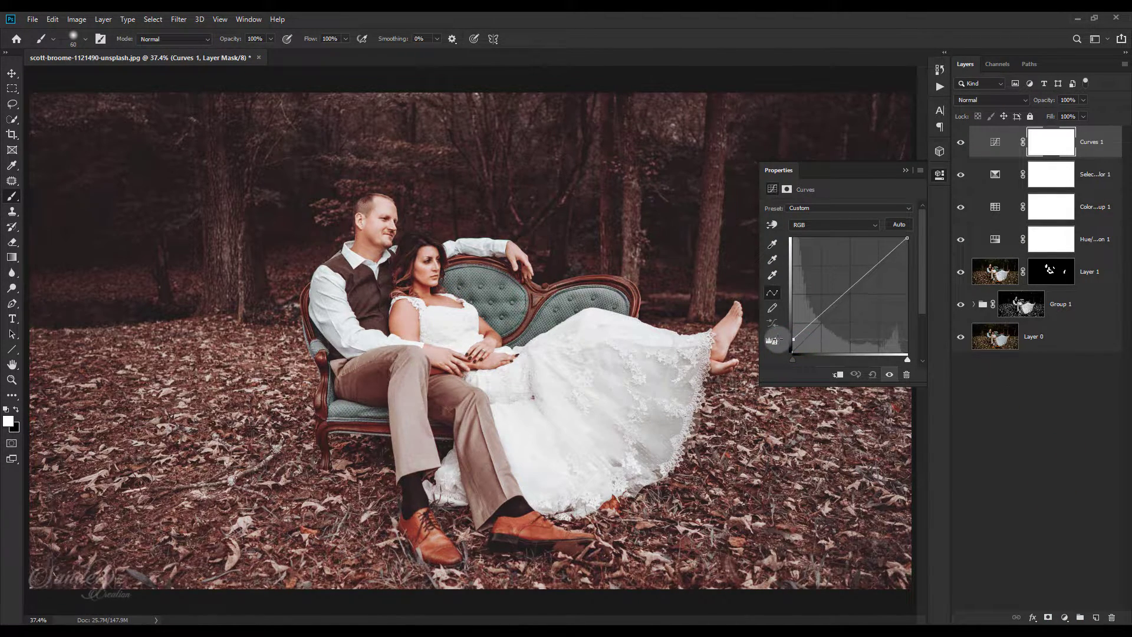
drag(829, 305, 832, 312)
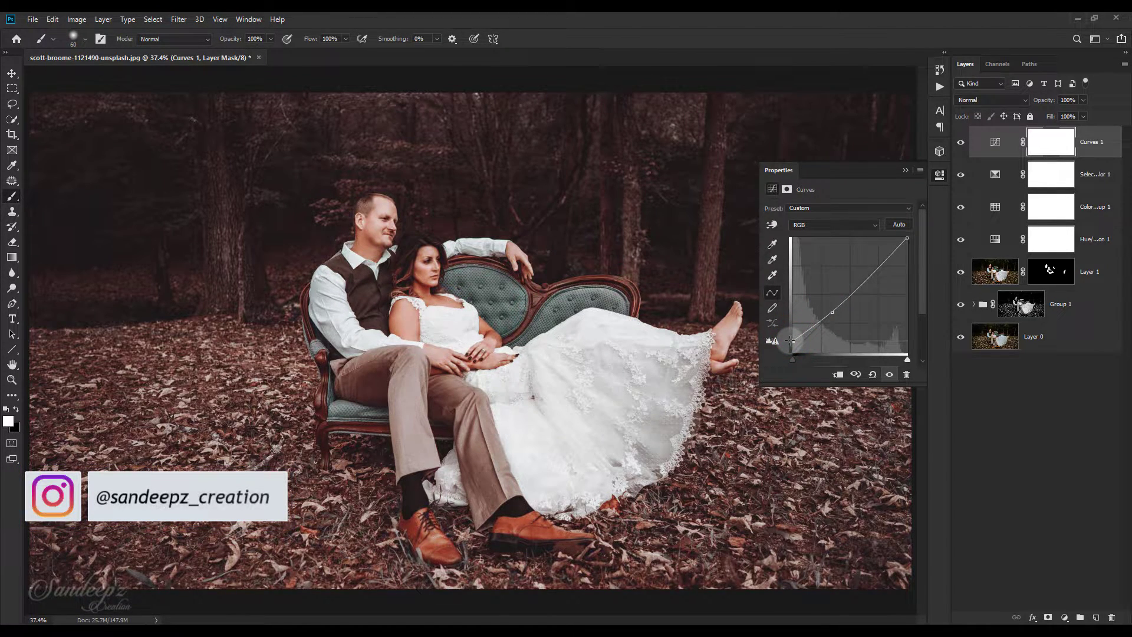
Step: On the Blue curve, raise the shadows and lower the highlights for a bluish shadow tint
click(823, 224)
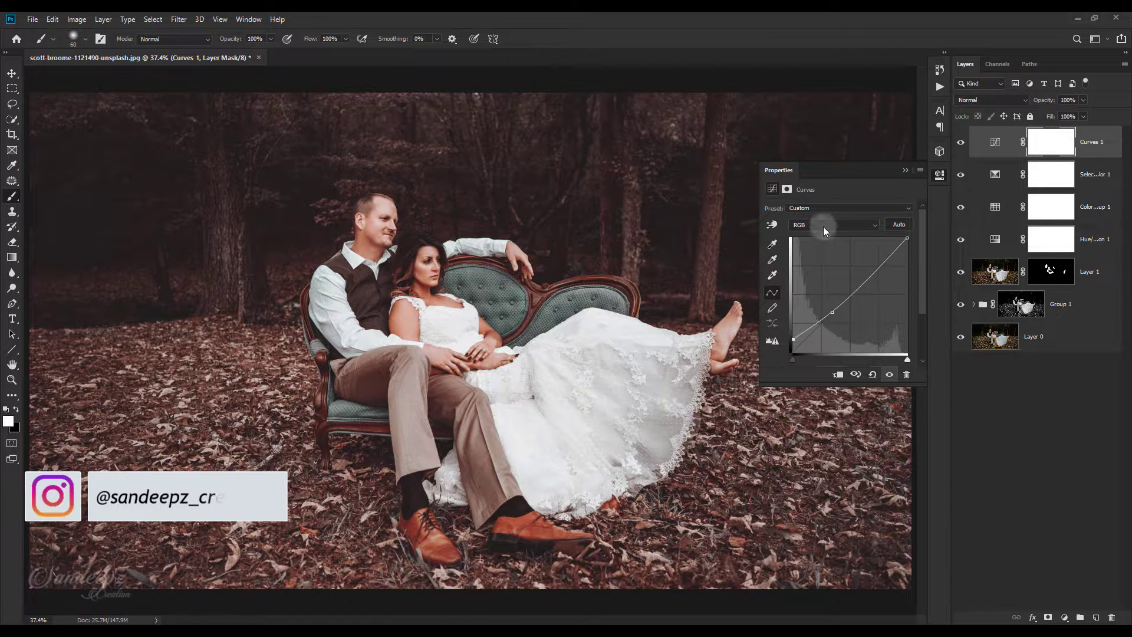
click(819, 262)
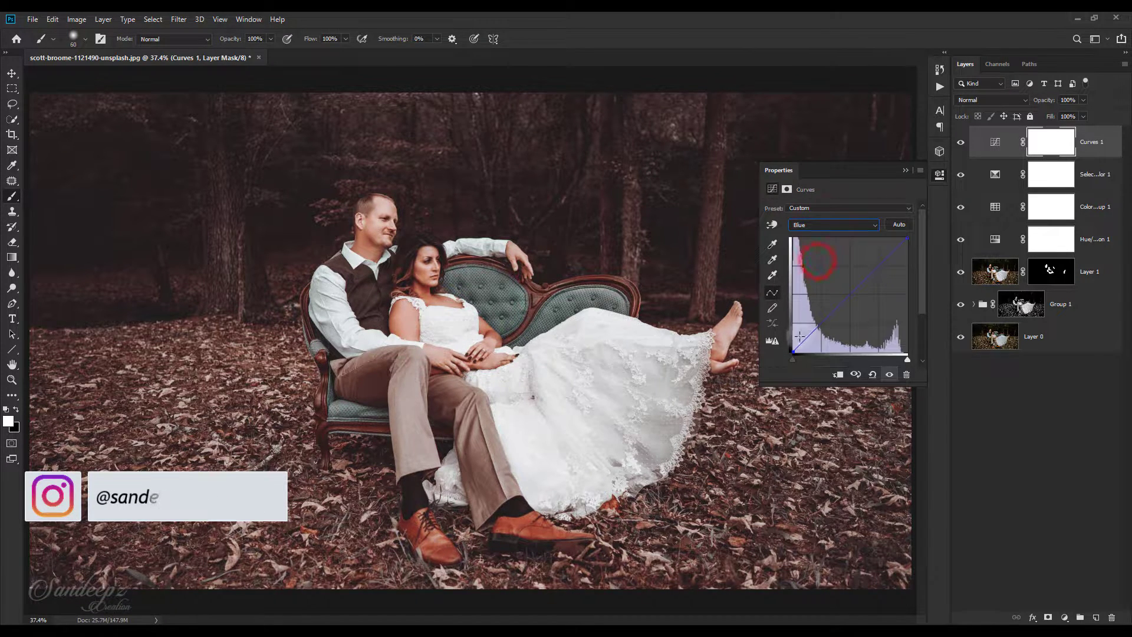
drag(793, 352, 793, 344)
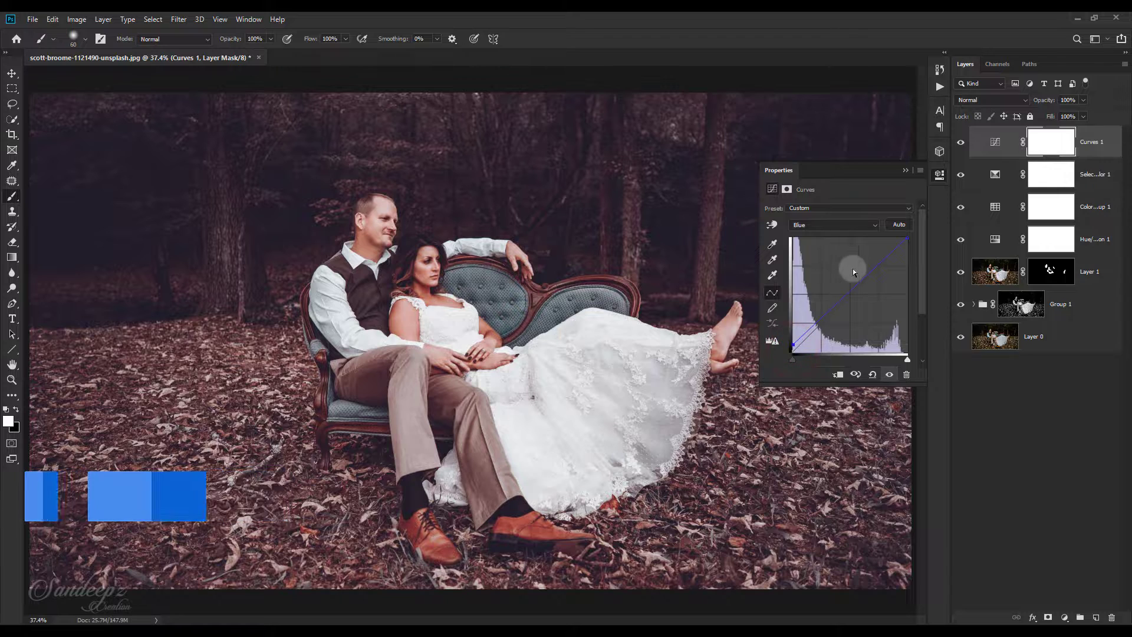
drag(907, 239, 913, 247)
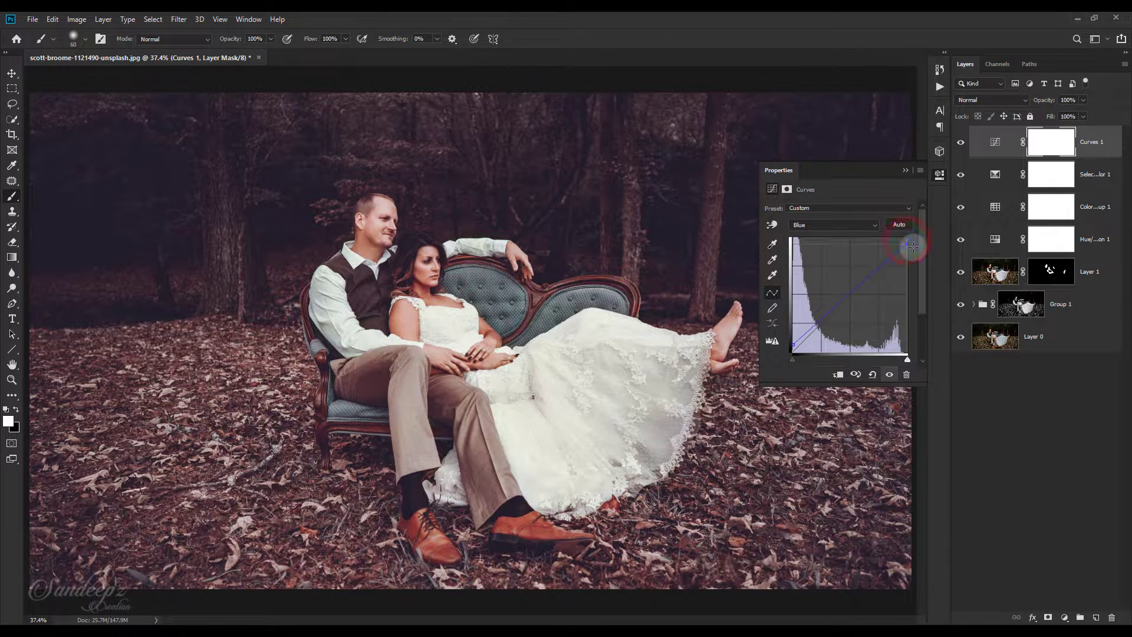
click(819, 321)
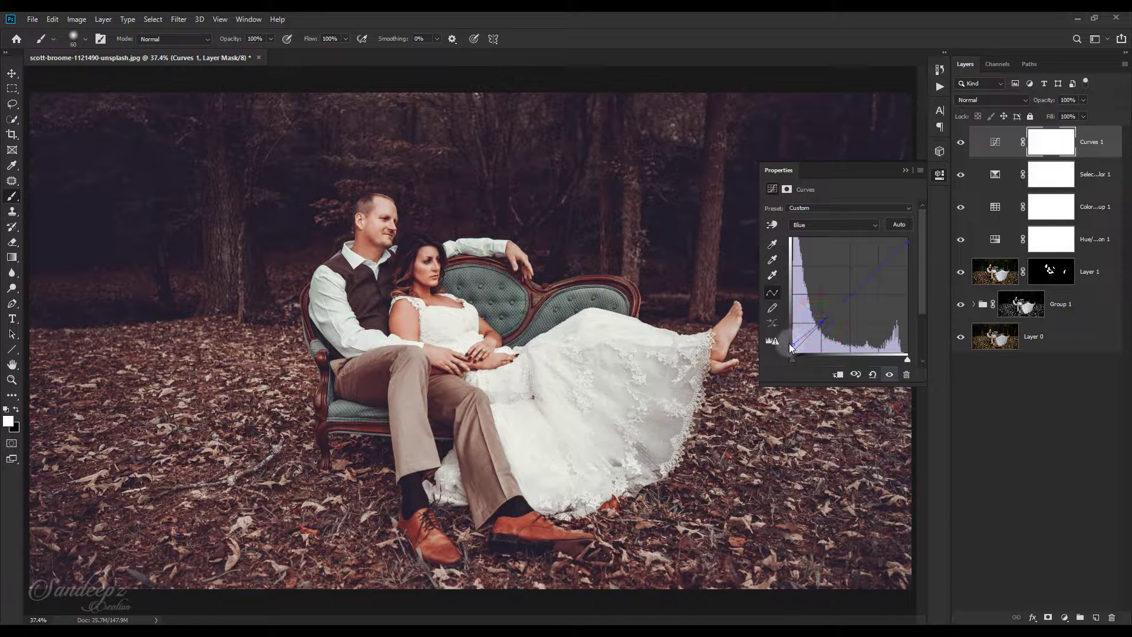
drag(792, 345, 786, 342)
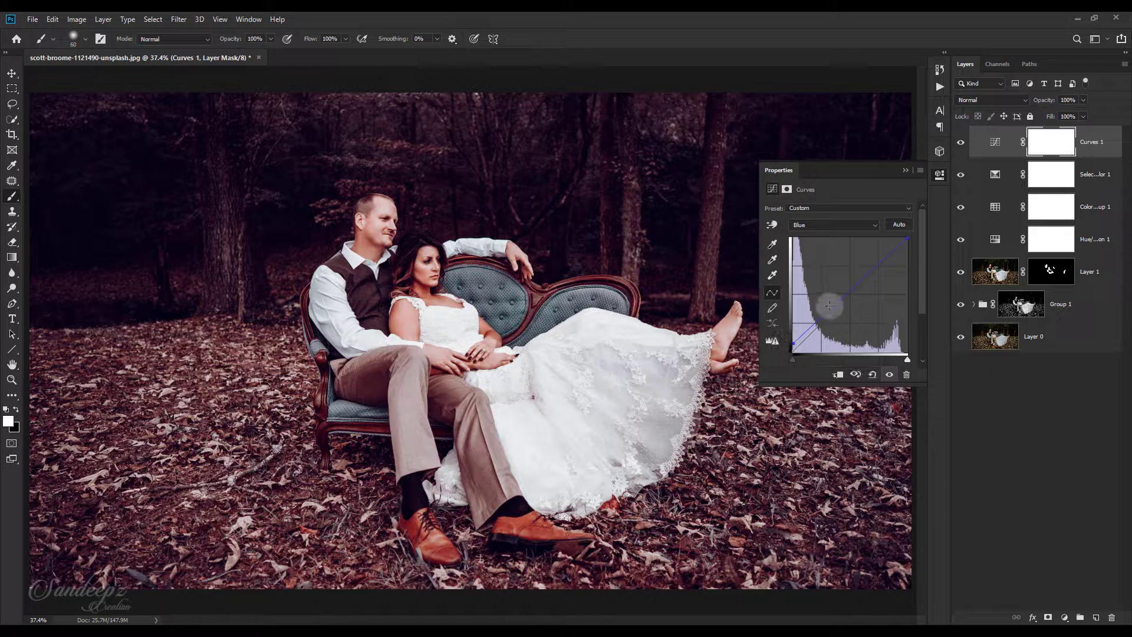
drag(908, 237, 913, 241)
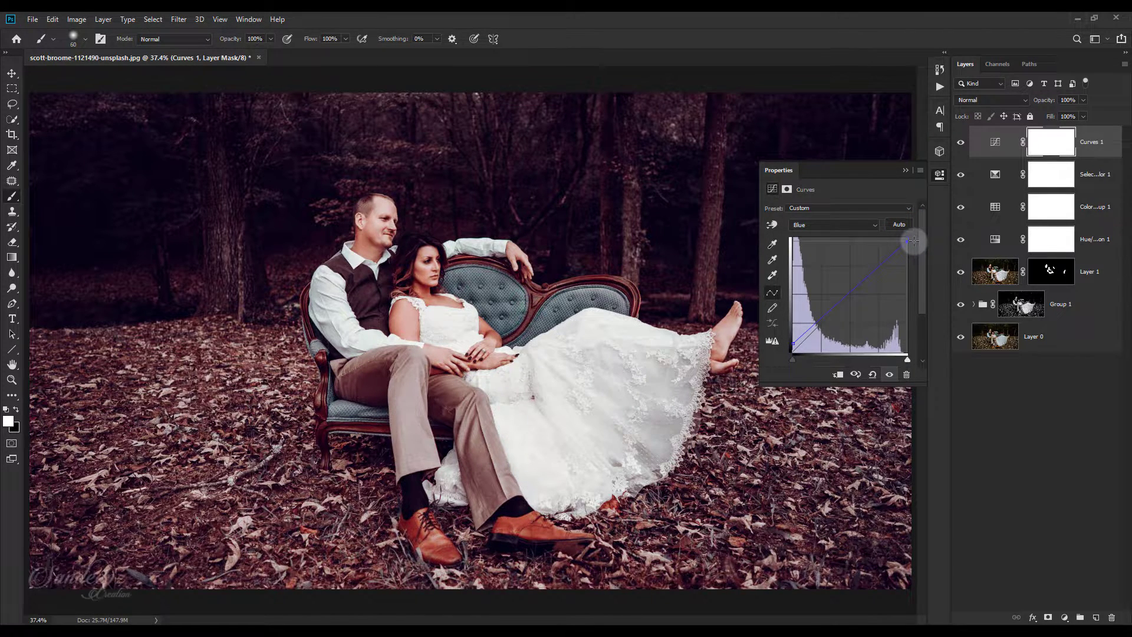
click(906, 170)
click(962, 144)
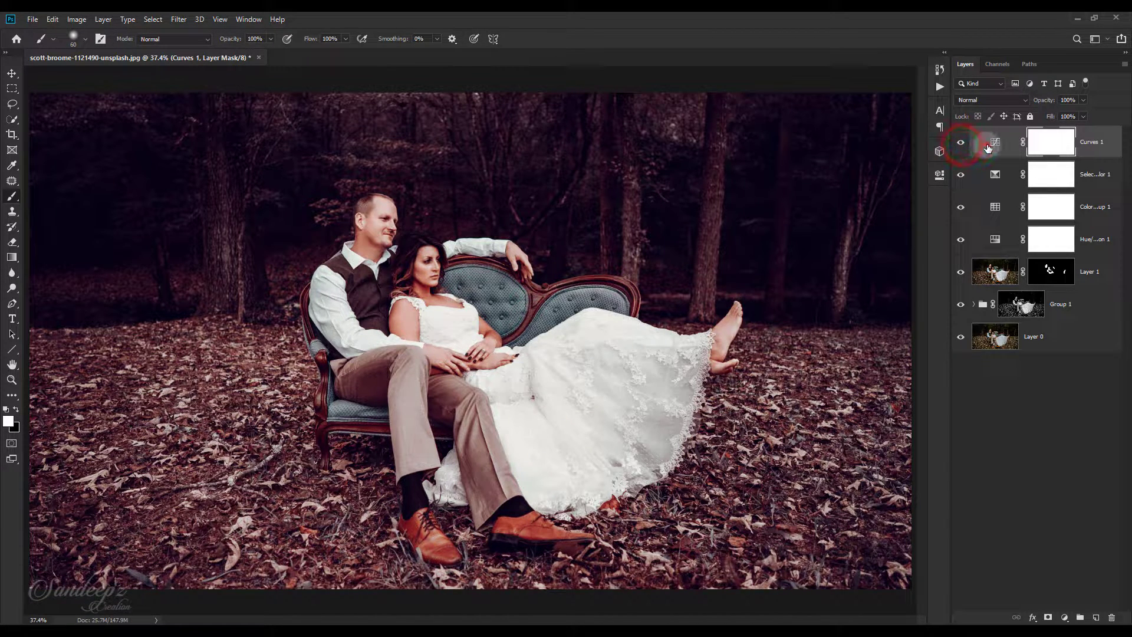
click(991, 144)
Step: On the RGB curve, lift the black point and add a slightly lowered midtone point
click(815, 225)
click(816, 235)
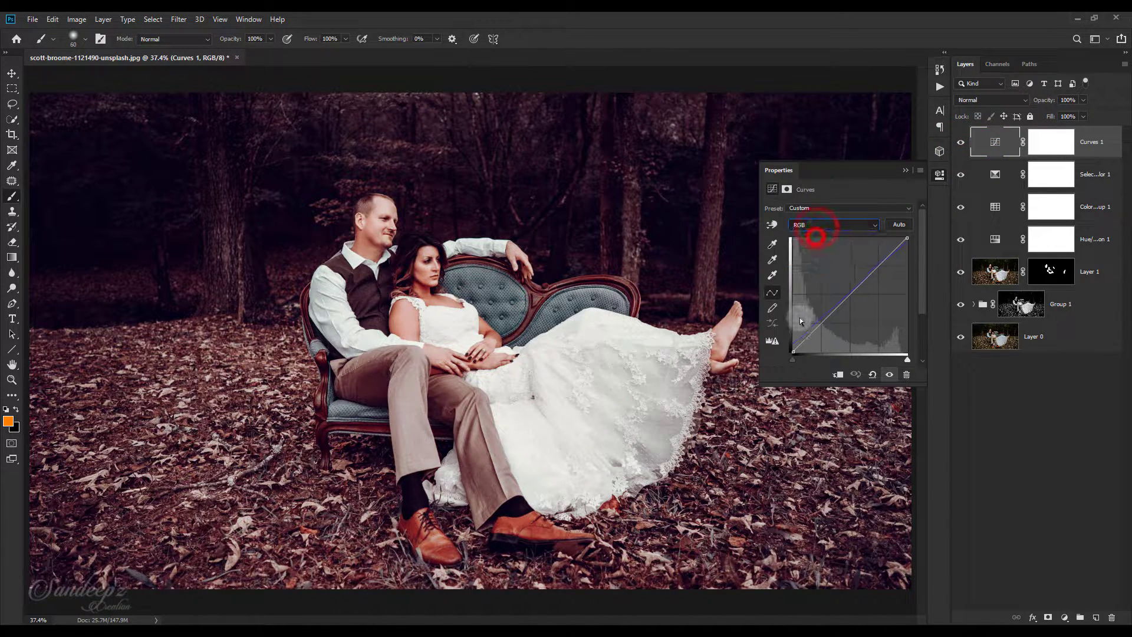
drag(794, 350, 794, 342)
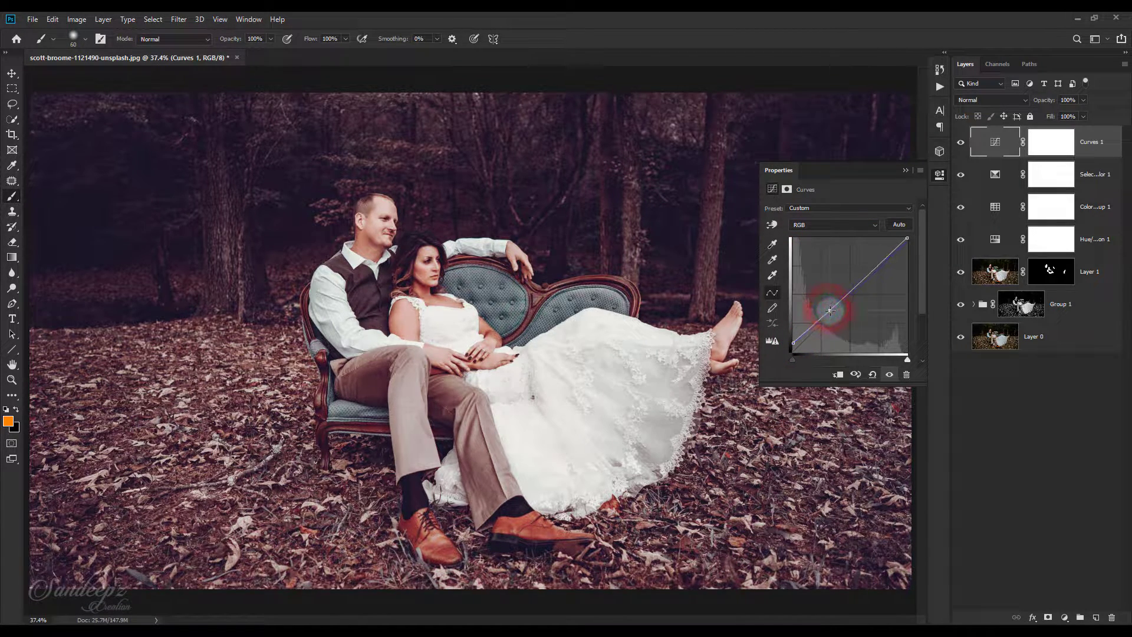
drag(829, 310, 794, 337)
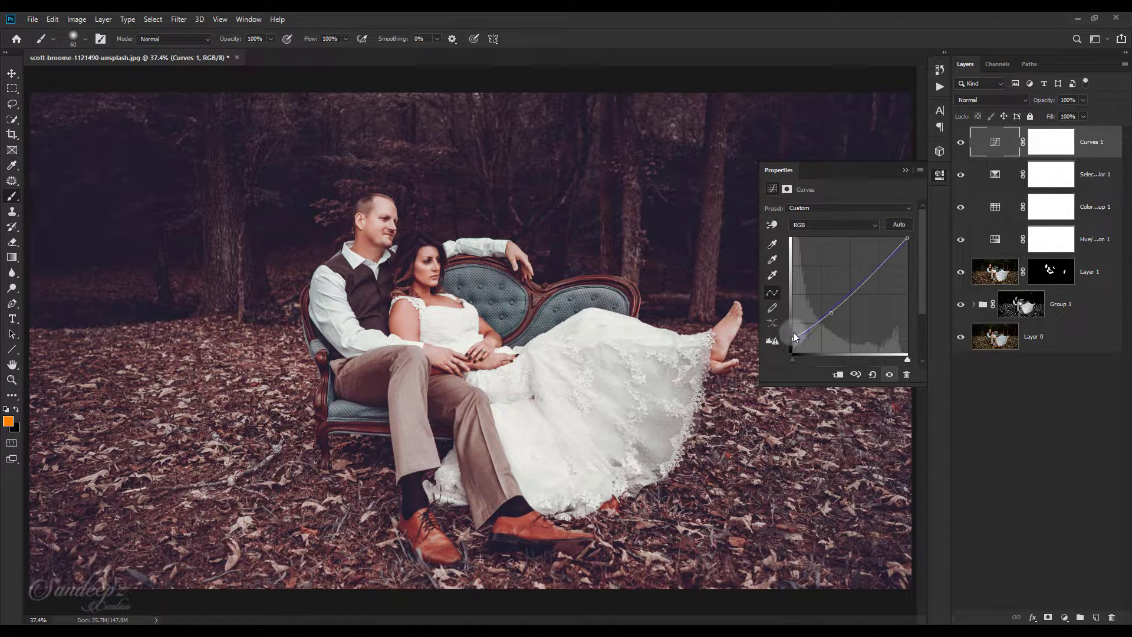
click(906, 171)
click(961, 143)
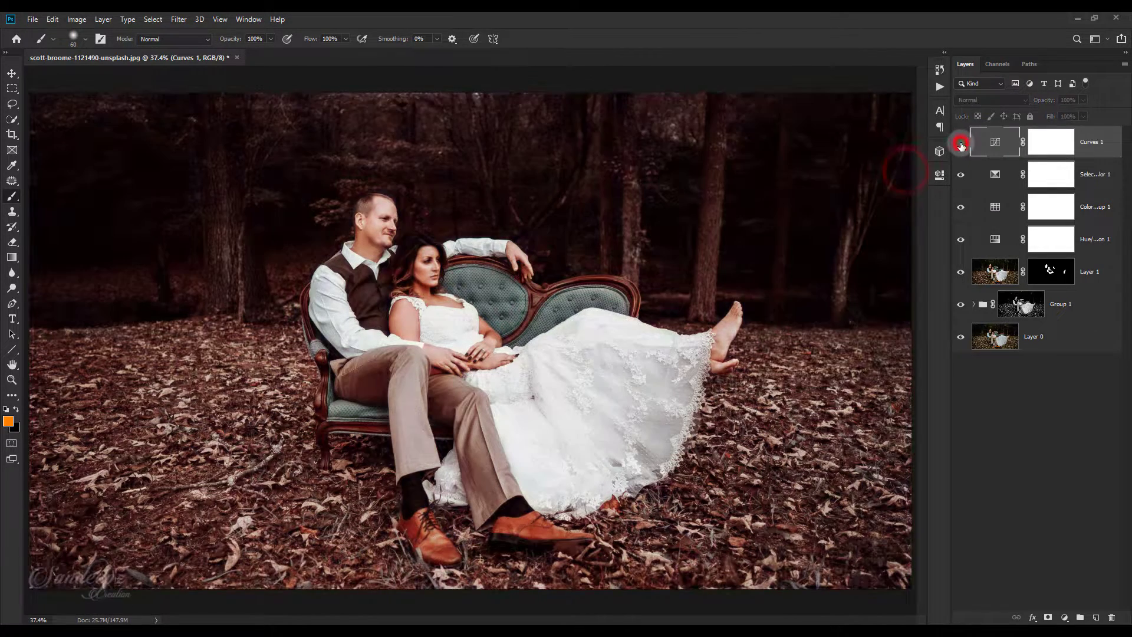
click(961, 143)
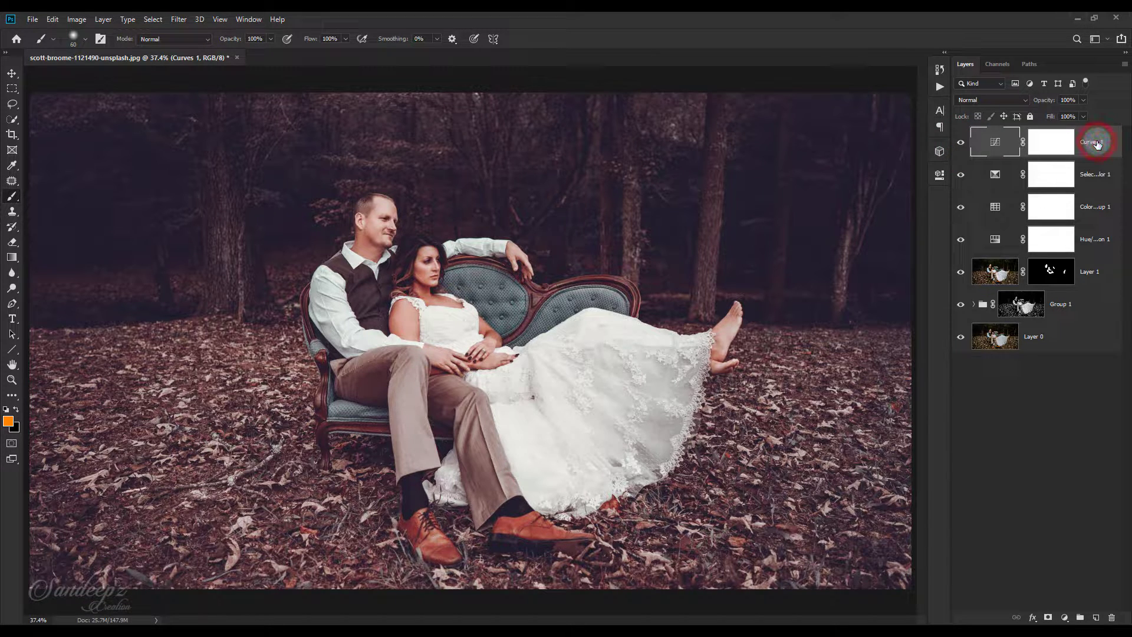
Step: Stamp visible layers into Layer 2 and apply Portraiture's Enhance: Glamour preset, previewed at 50%
key(ctrl+shift+alt+e)
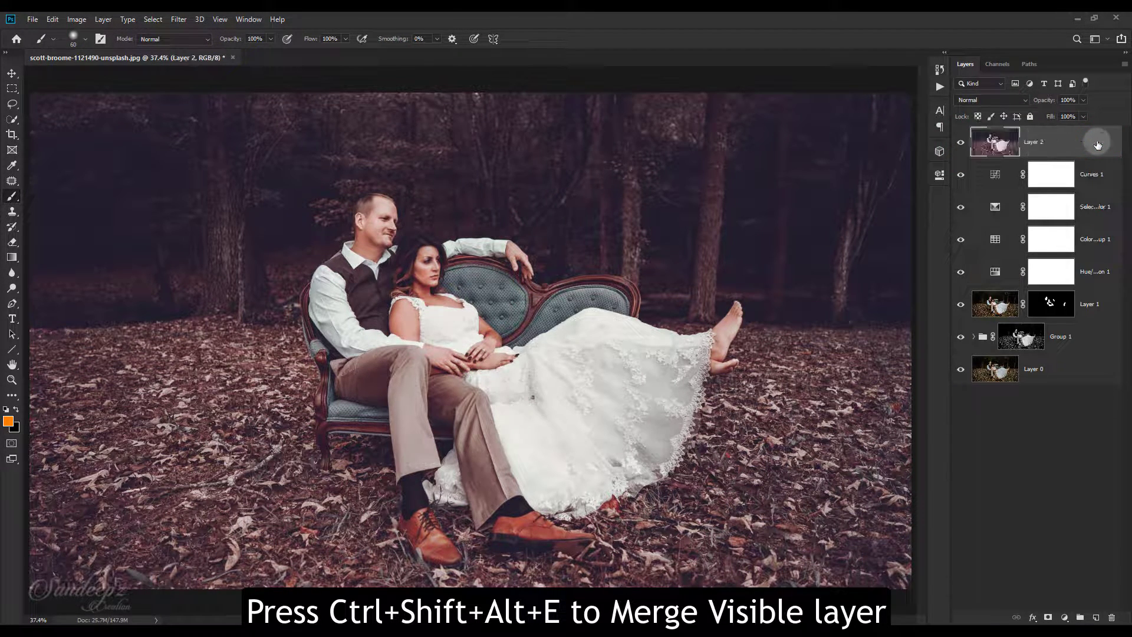
click(178, 19)
mouse_move(198, 271)
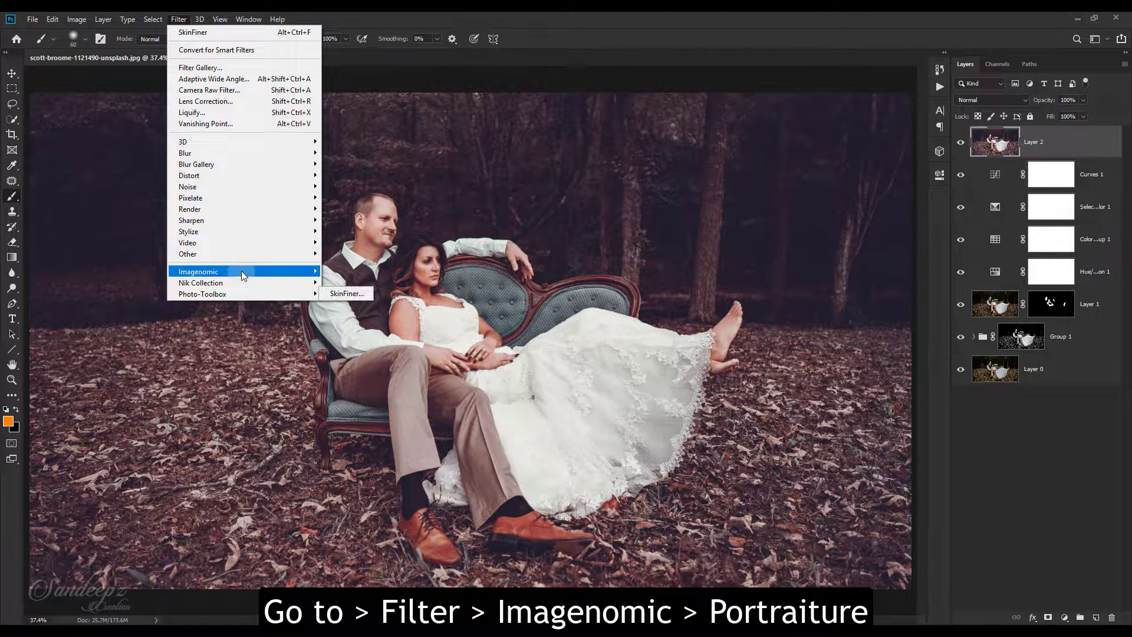
click(334, 270)
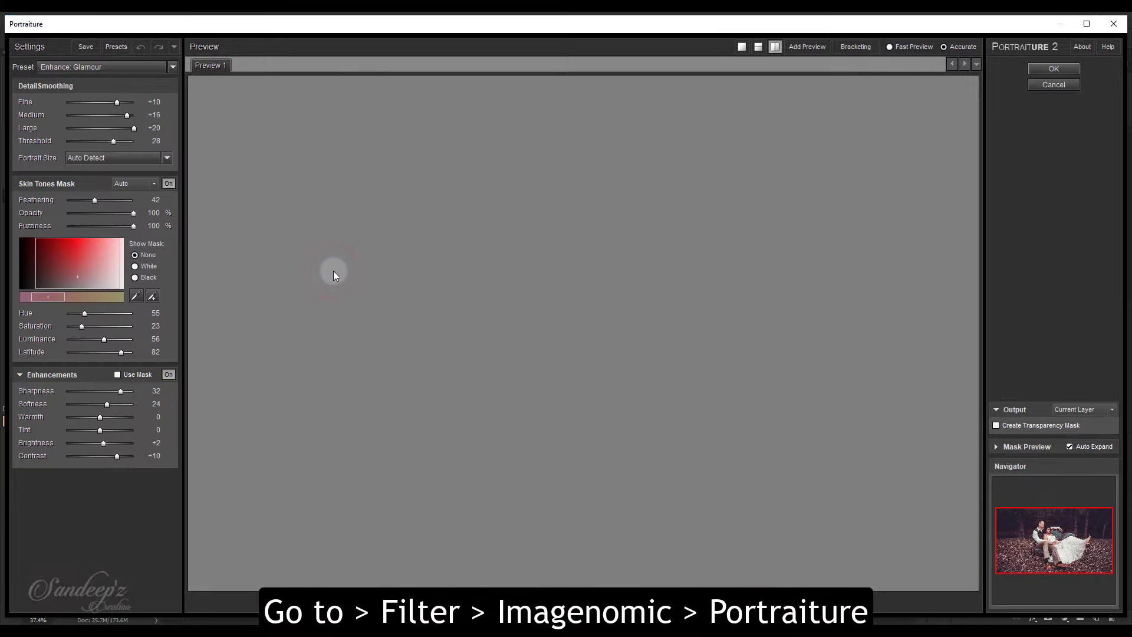
click(135, 66)
click(121, 224)
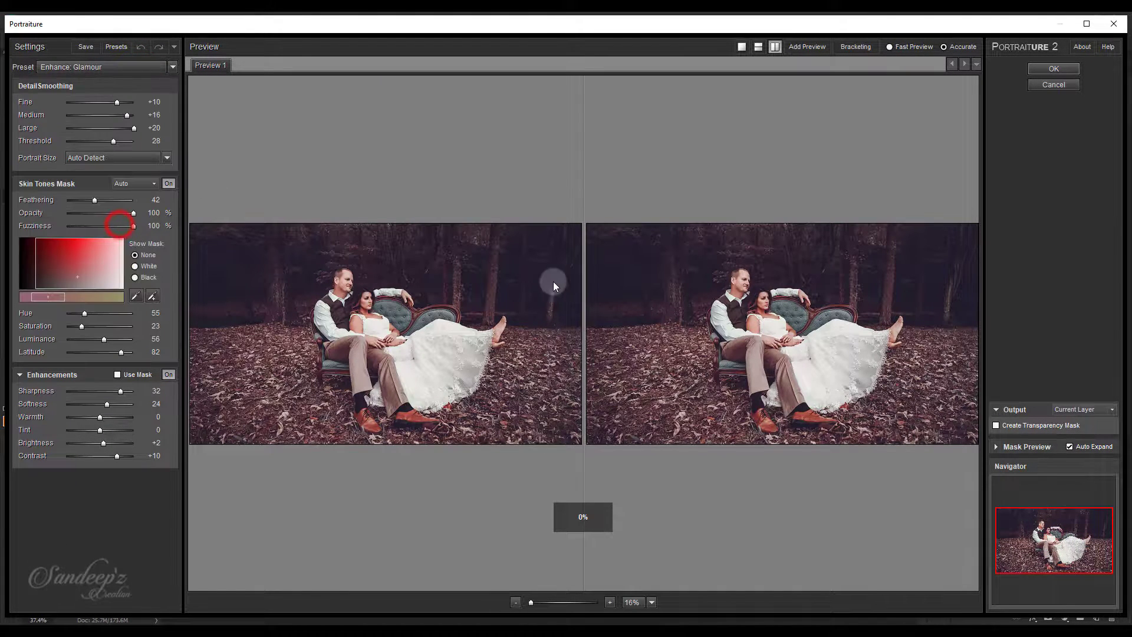
right_click(724, 286)
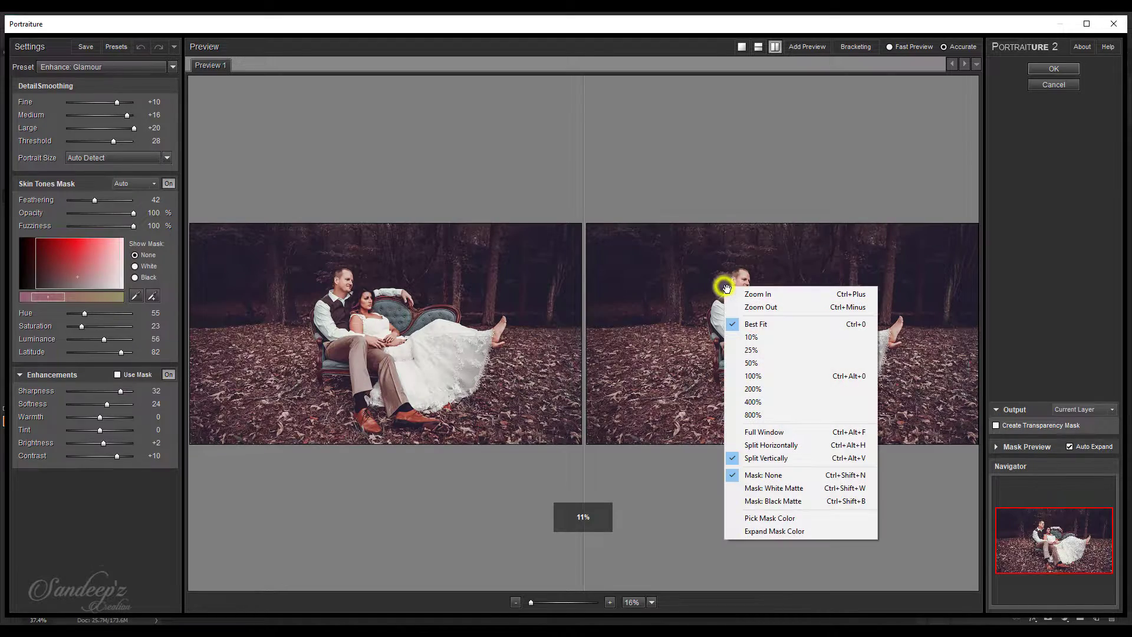
click(747, 365)
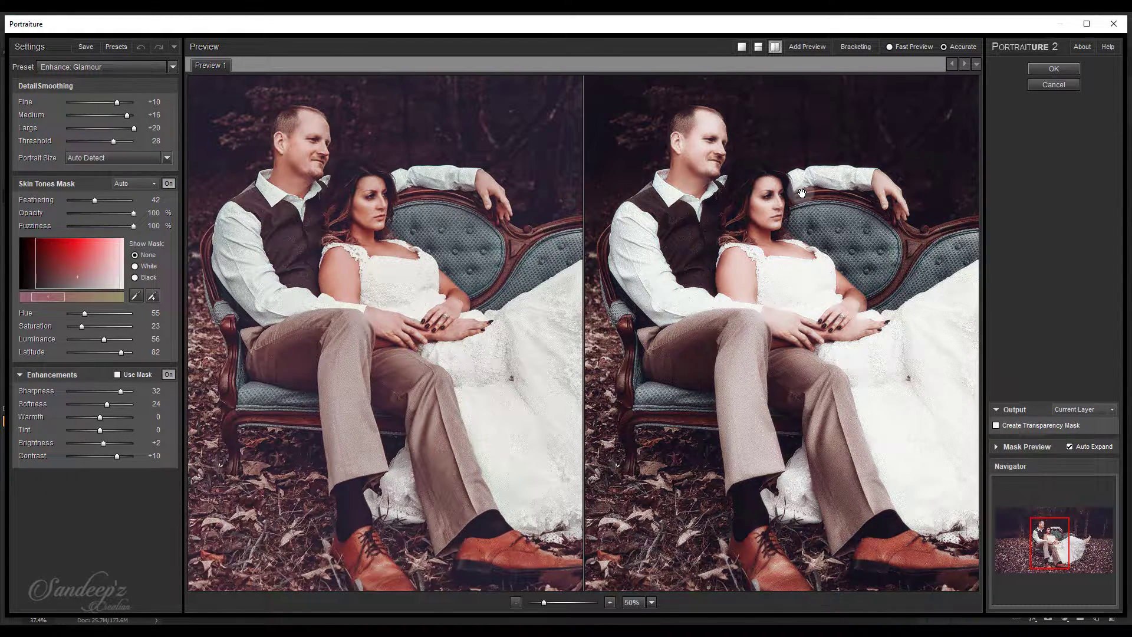
drag(801, 195, 794, 217)
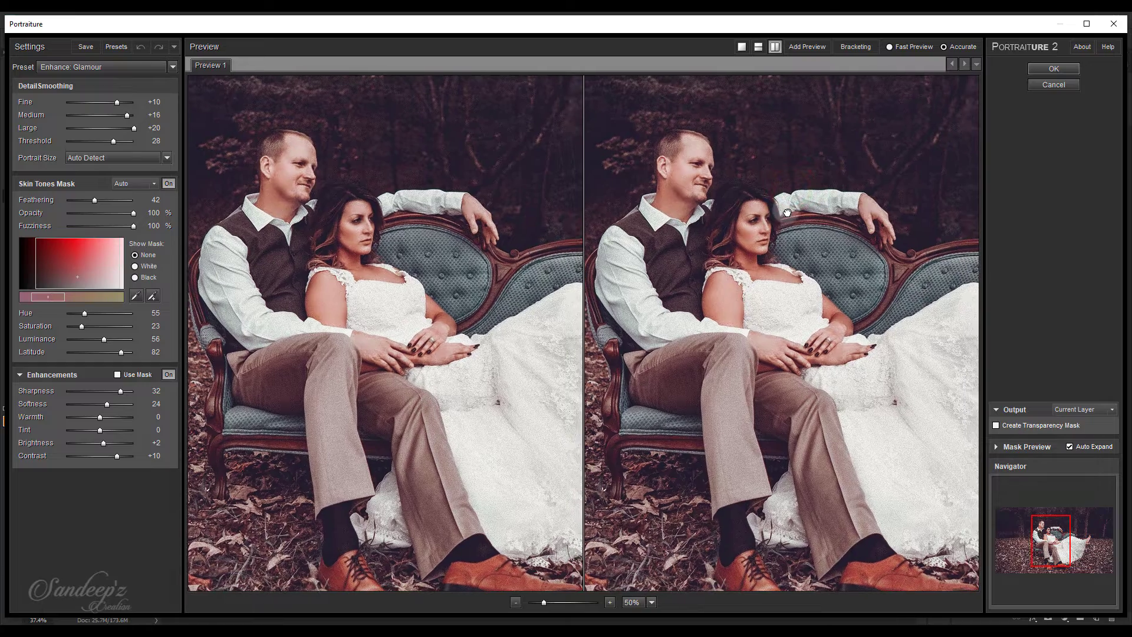
click(1049, 69)
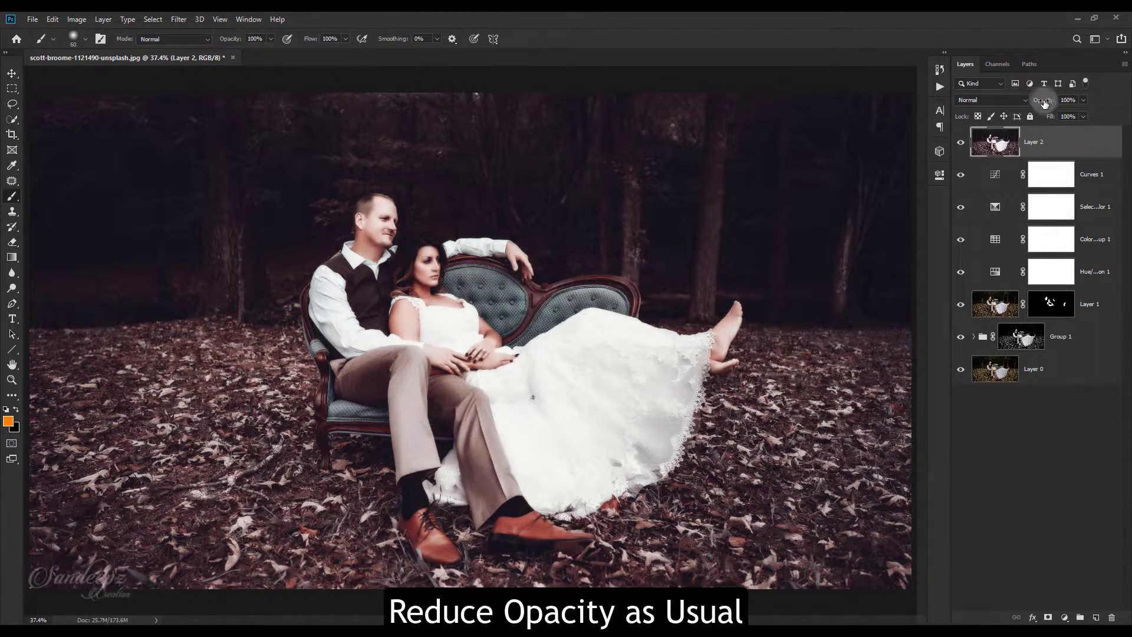
Step: Lower Layer 2's opacity to 15% and toggle it to compare
mouse_move(1044, 100)
mouse_down()
mouse_move(788, 97)
mouse_move(798, 98)
mouse_up()
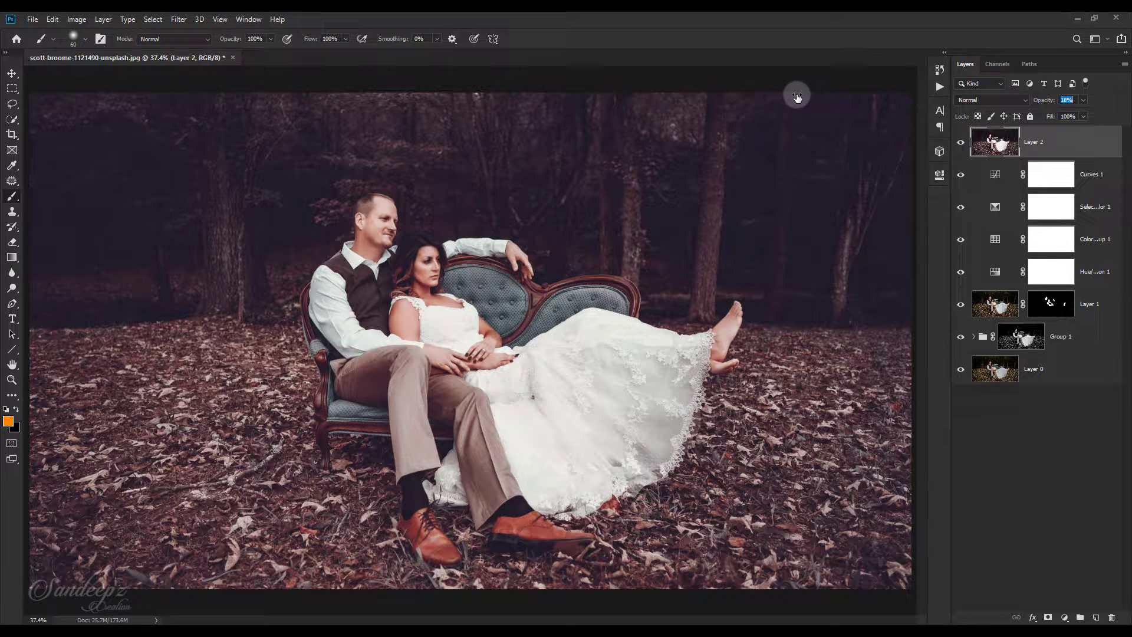
drag(796, 98, 793, 94)
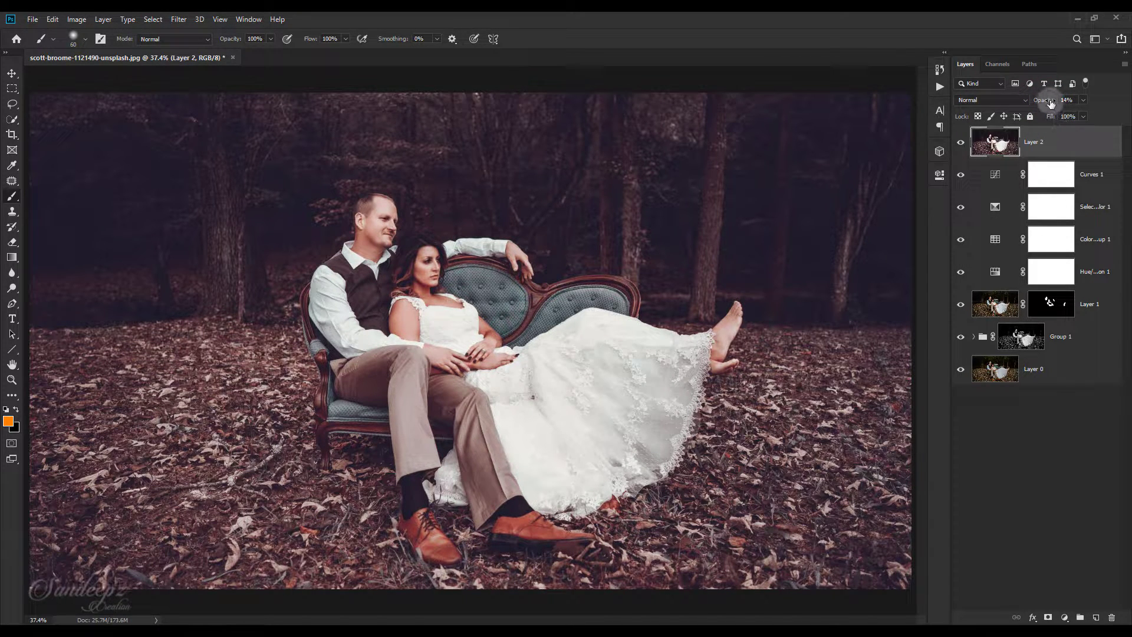
drag(1049, 104, 1047, 104)
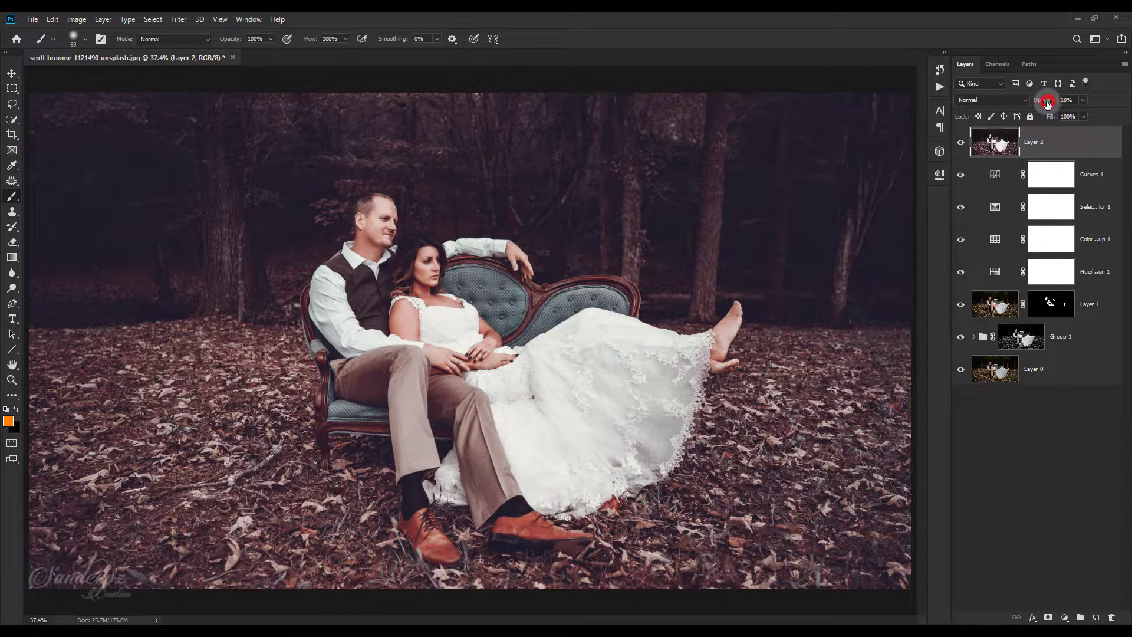
click(960, 143)
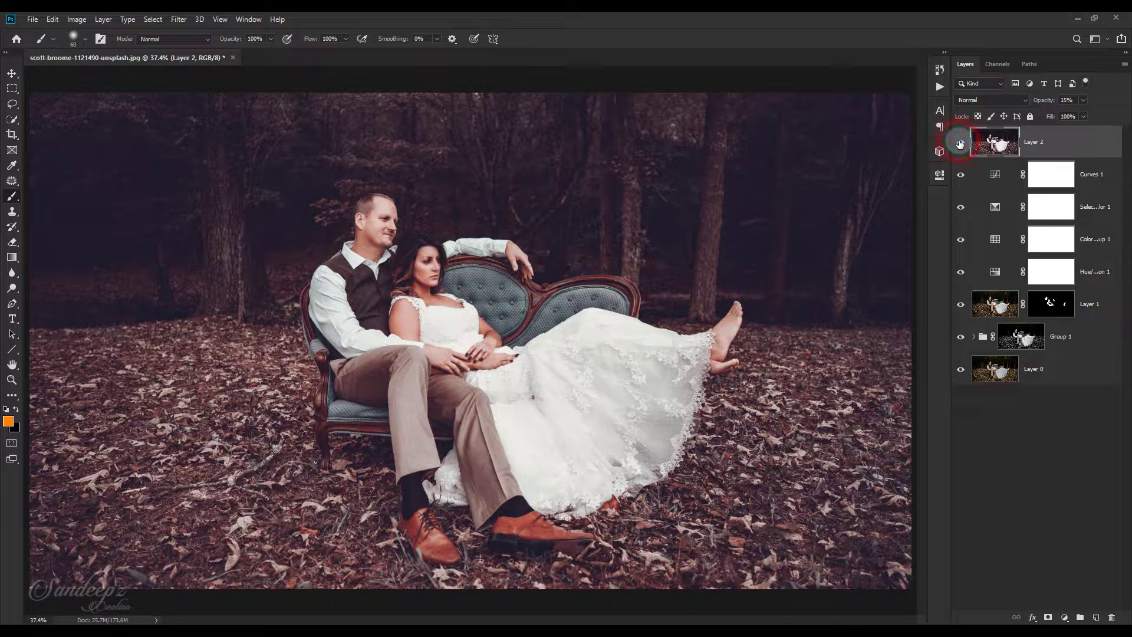
click(1059, 152)
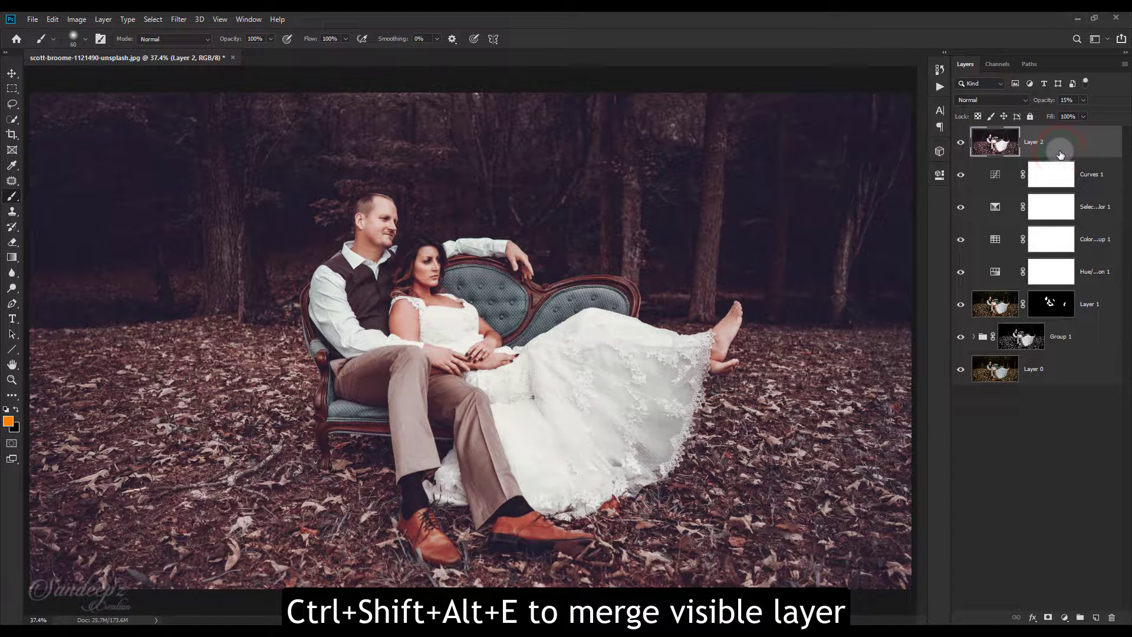
Step: Stamp visible layers into a new Layer 3 and open it in Camera Raw Filter
key(ctrl+shift+alt+e)
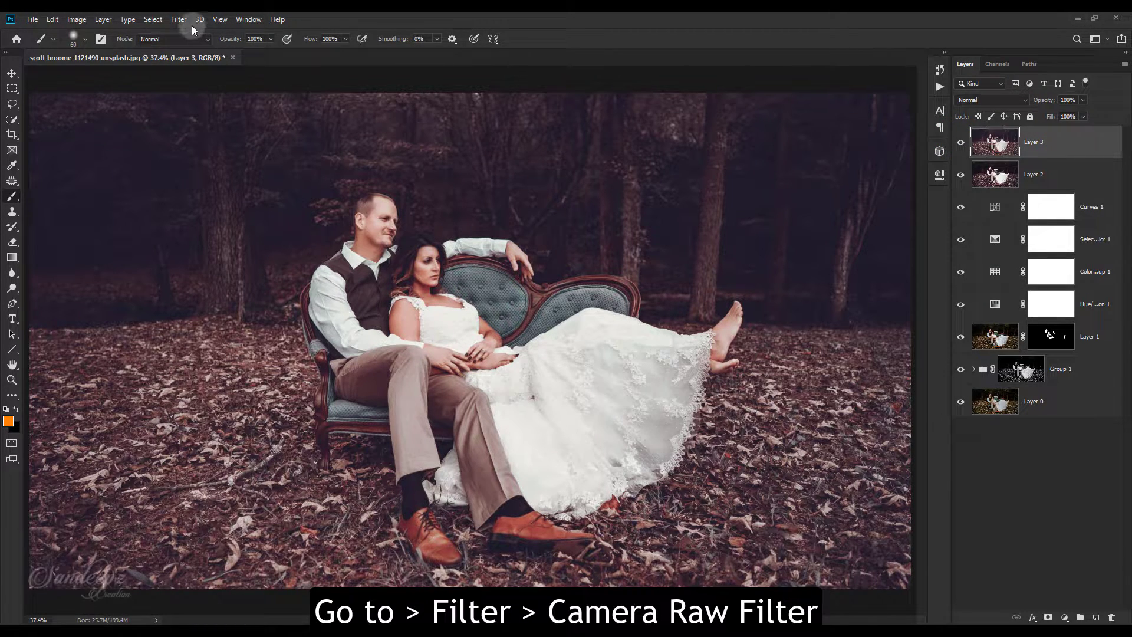
click(179, 19)
click(194, 89)
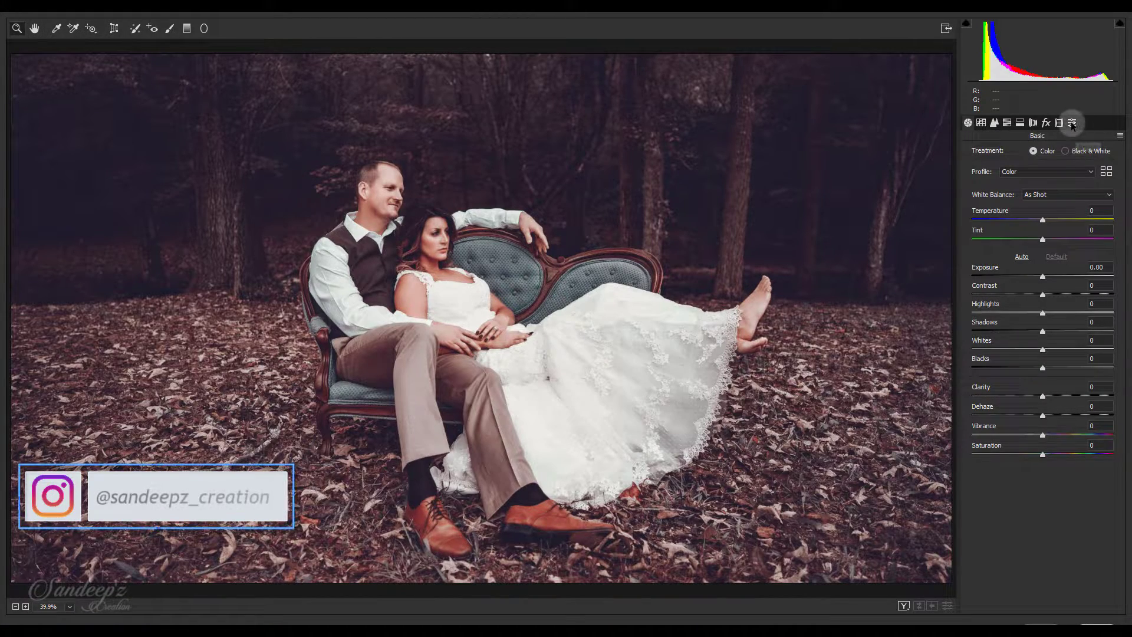
Step: Draw a tilted radial-filter oval around the couple, replacing a first attempt
click(204, 29)
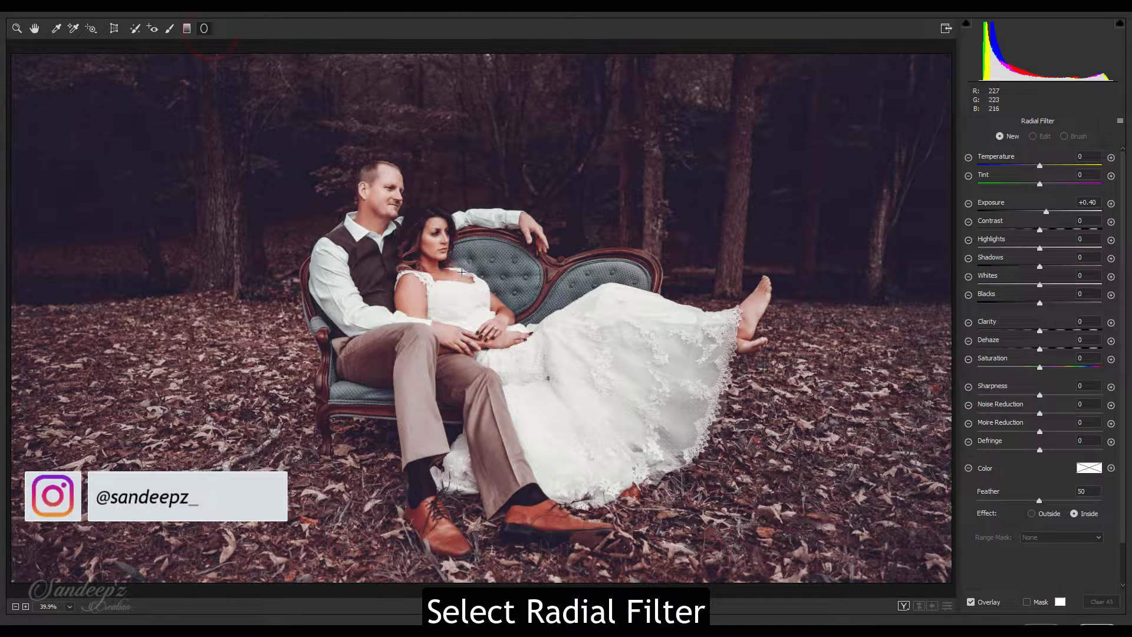
drag(436, 280, 664, 169)
drag(805, 199, 855, 270)
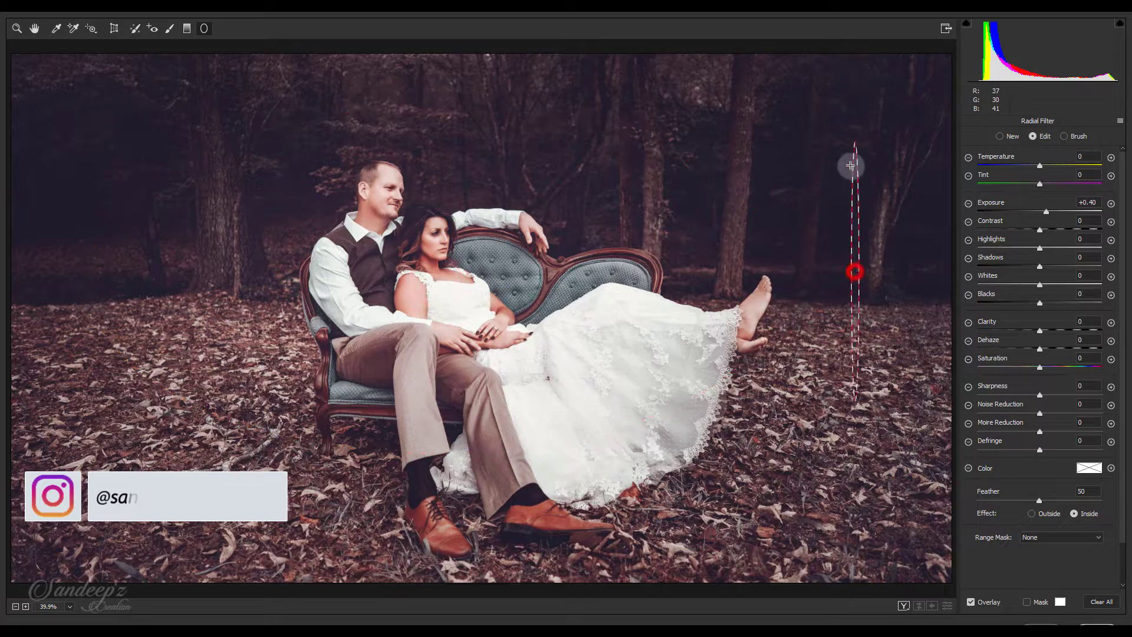
key(Delete)
mouse_move(436, 266)
mouse_down()
mouse_move(810, 273)
mouse_move(778, 79)
mouse_up()
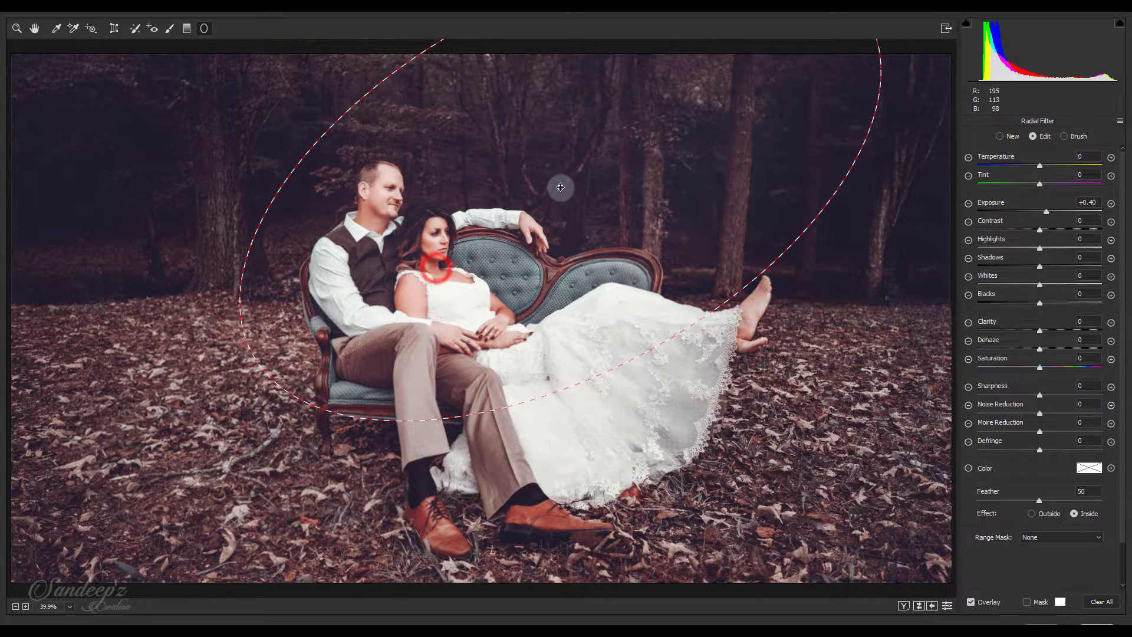
drag(445, 264, 255, 354)
drag(195, 408, 219, 430)
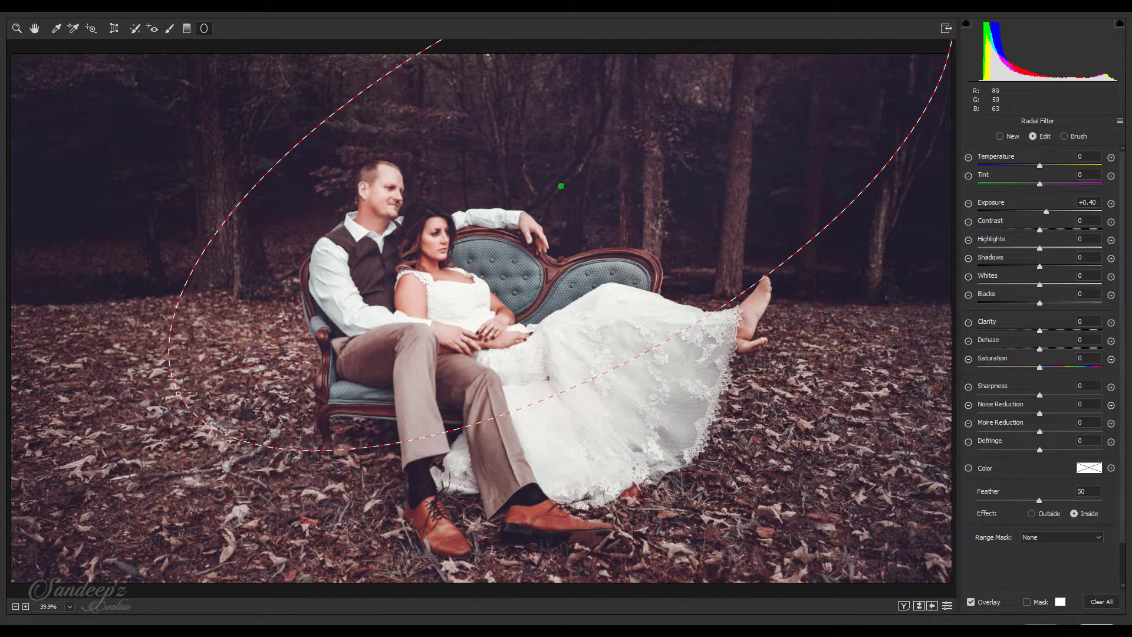
mouse_move(678, 337)
mouse_down()
mouse_move(696, 349)
mouse_move(706, 325)
mouse_up()
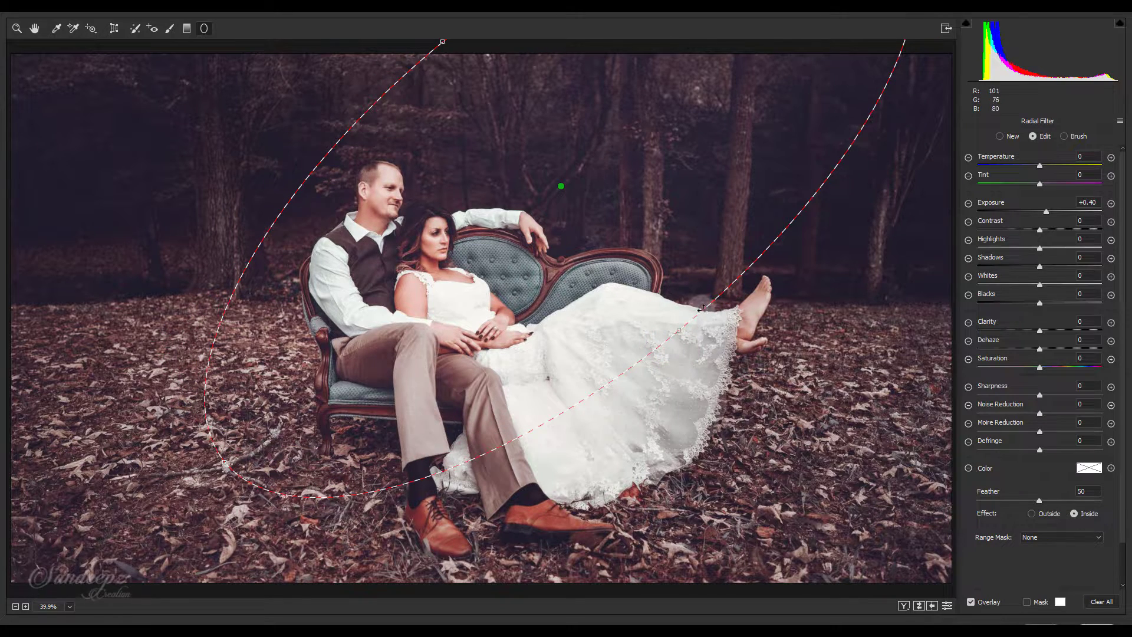
drag(680, 328, 688, 323)
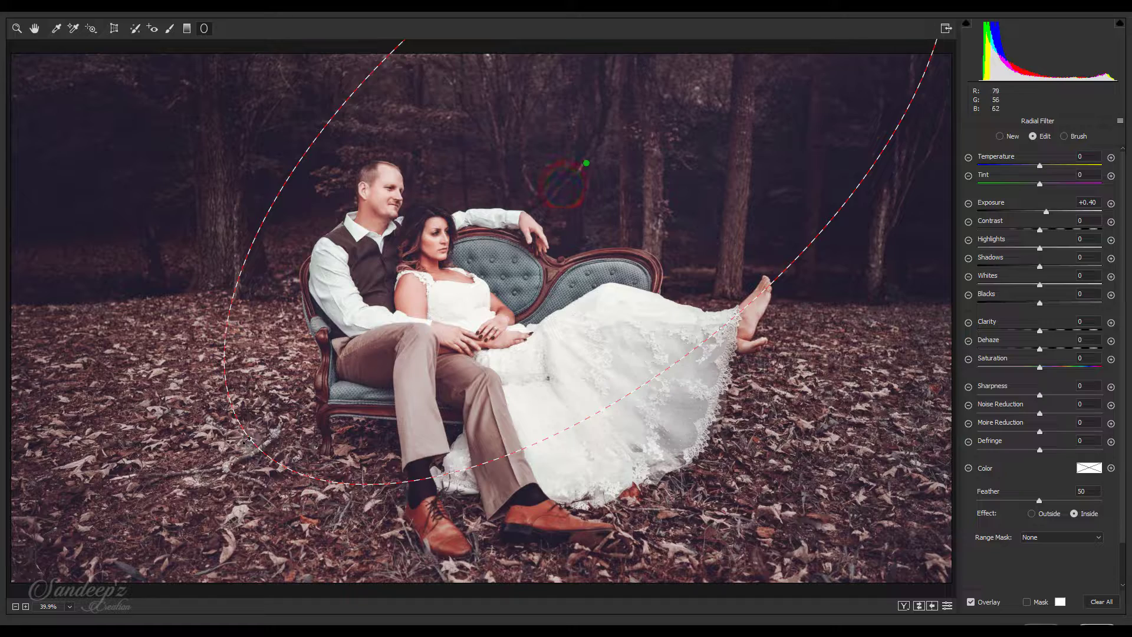
drag(253, 437, 213, 467)
drag(581, 170, 622, 124)
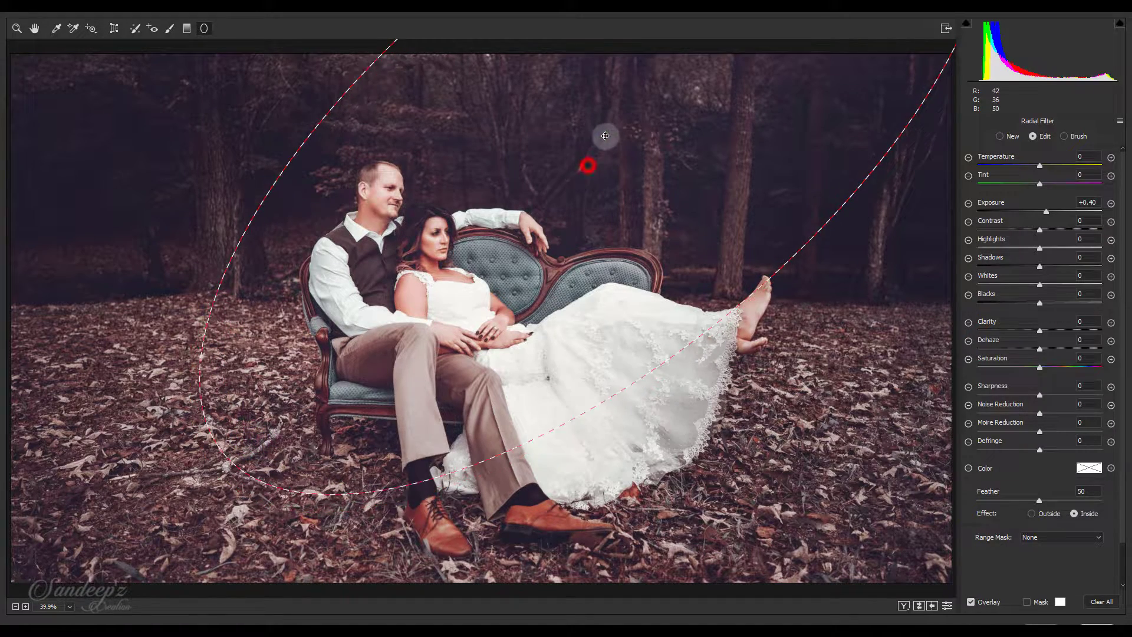
Step: Set the radial filter to affect the outside, darkening the surroundings to −0.65 exposure
click(1032, 513)
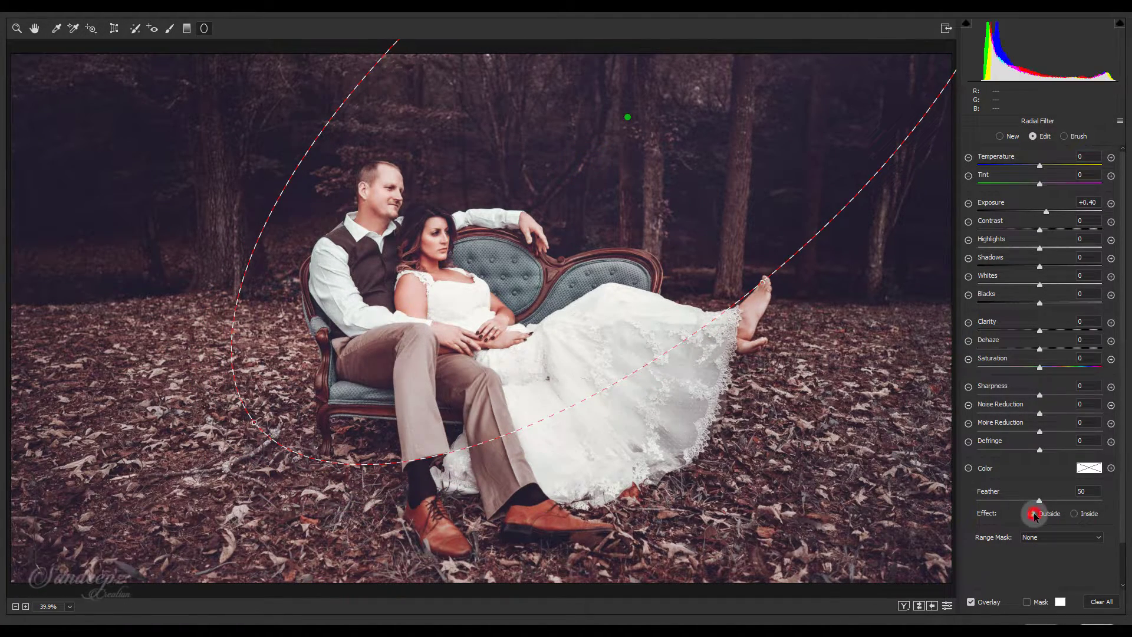
drag(1046, 213, 1029, 212)
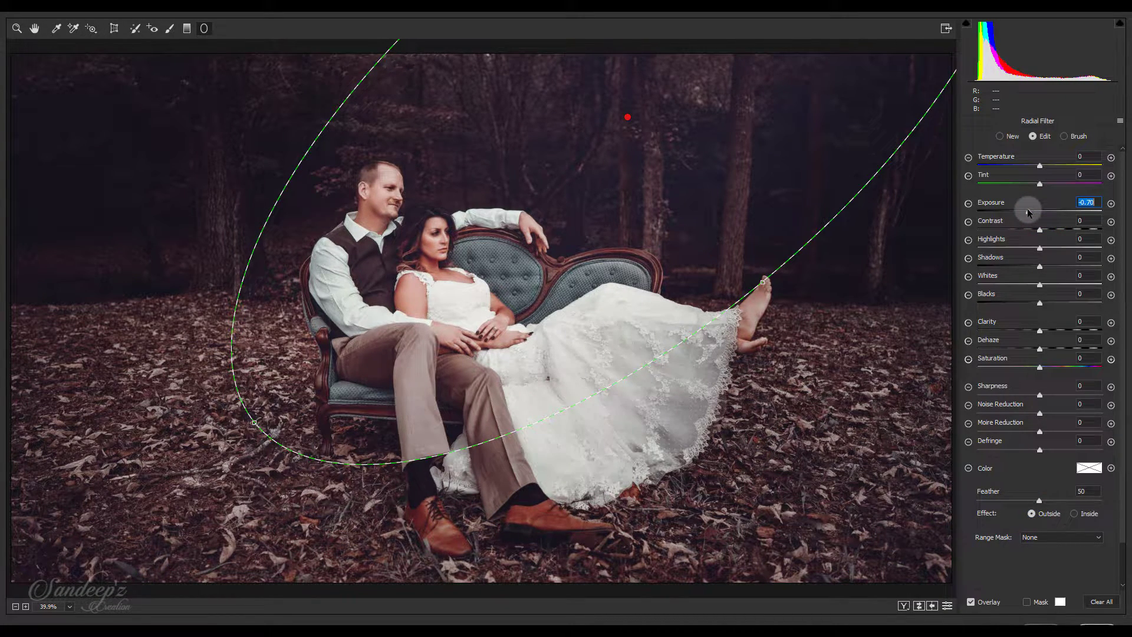
drag(628, 118, 634, 109)
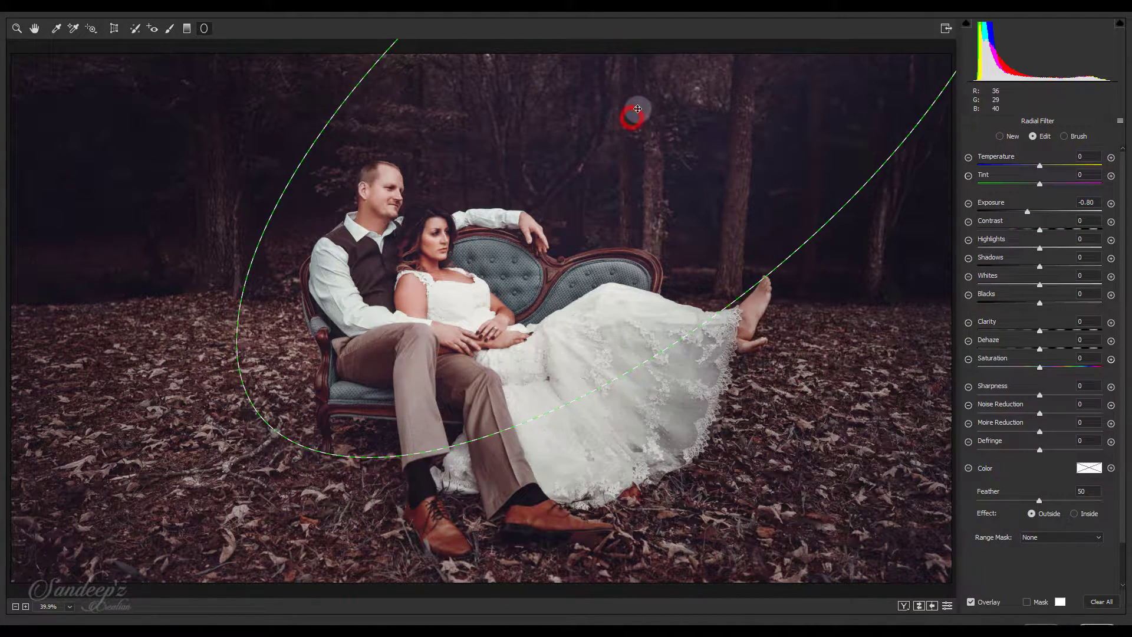
drag(1023, 214, 1034, 205)
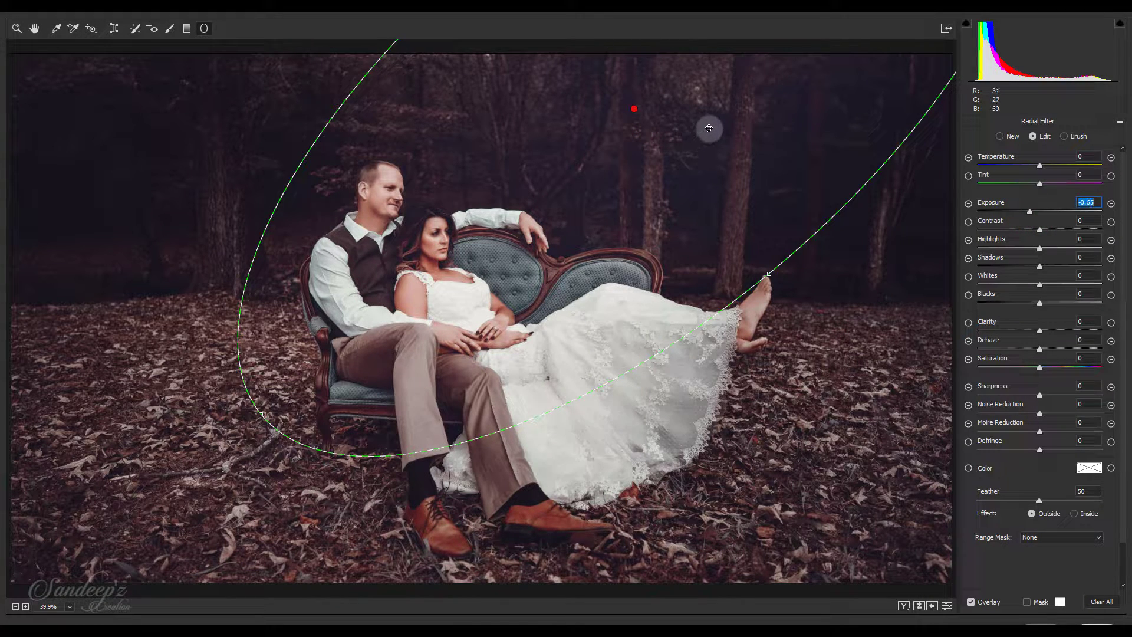
Step: Add a second radial filter over the couple, tilted toward the upper-right trees, at +0.70 exposure
click(17, 28)
click(204, 28)
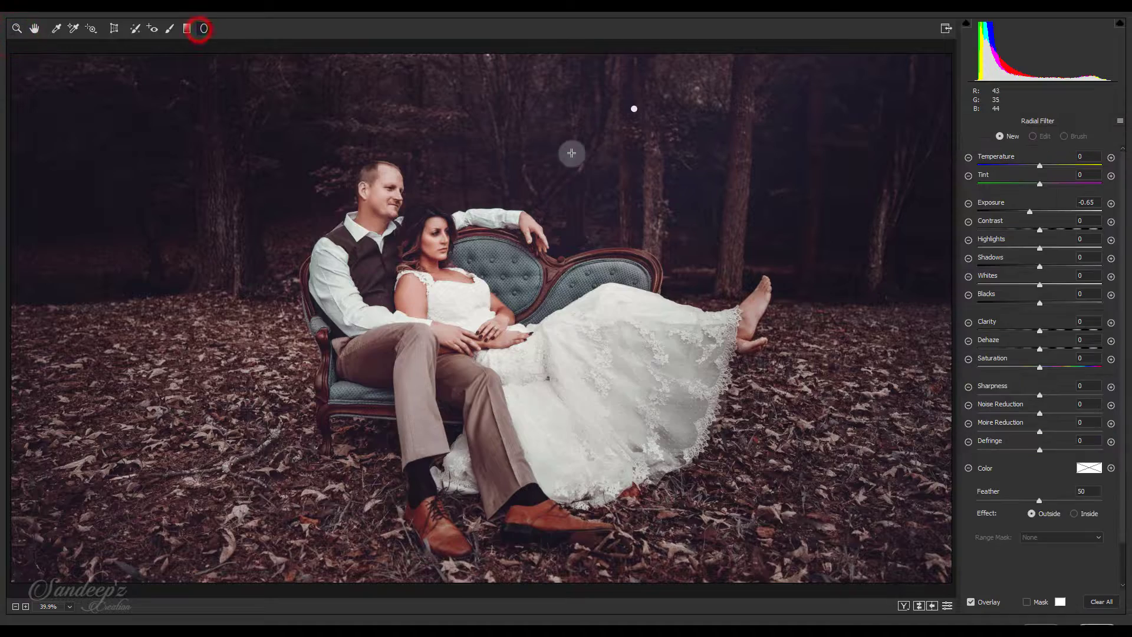
drag(455, 242, 706, 115)
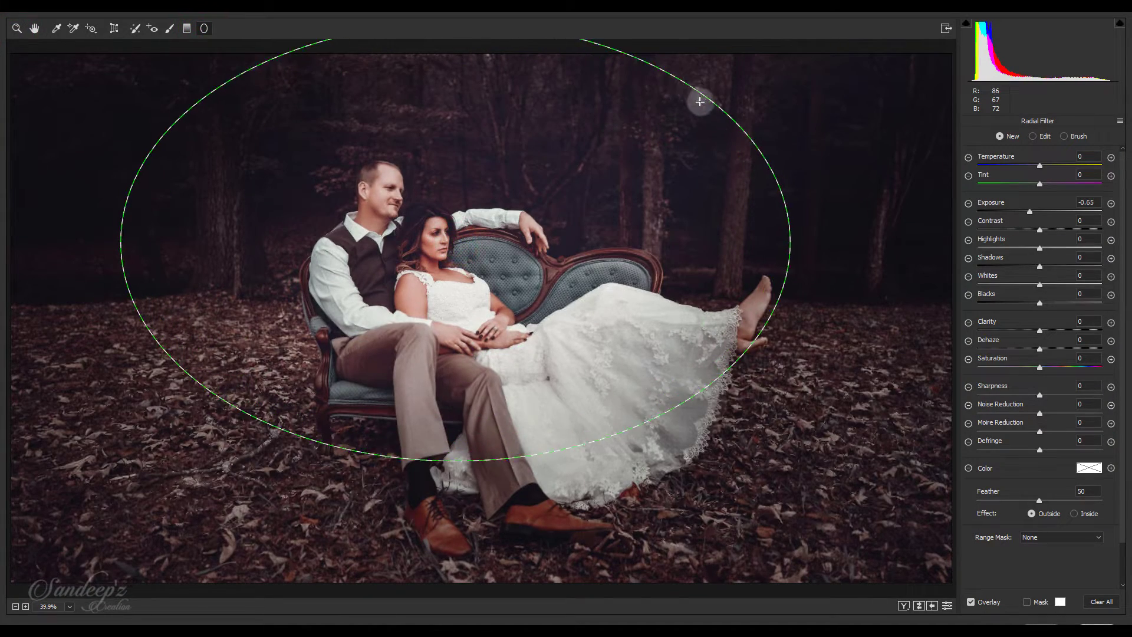
drag(846, 238, 562, 185)
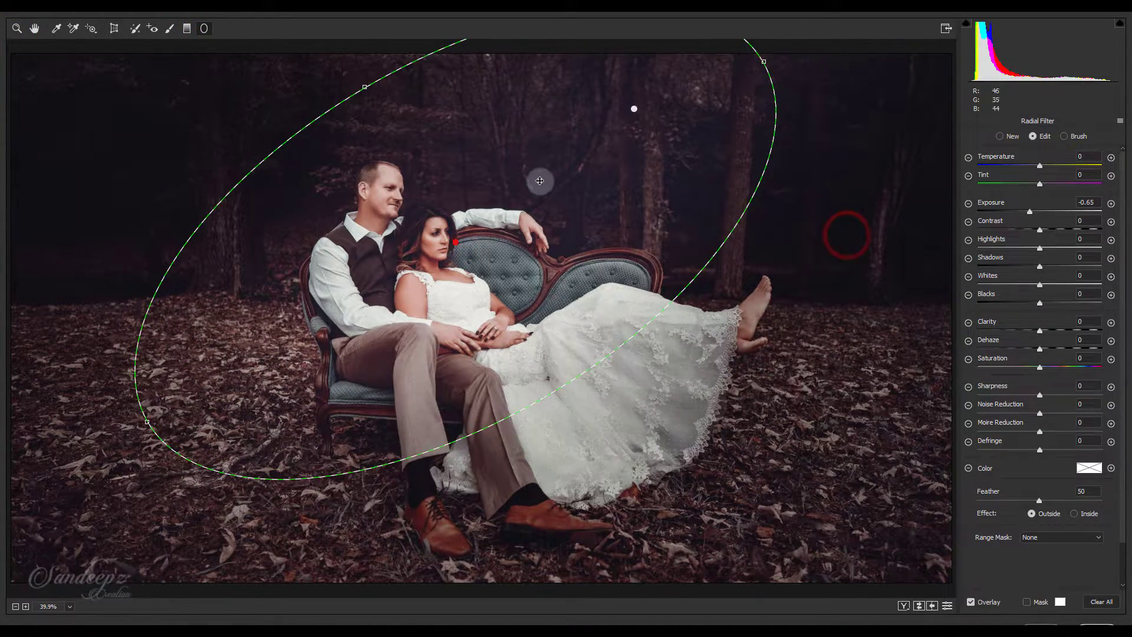
drag(456, 242, 585, 132)
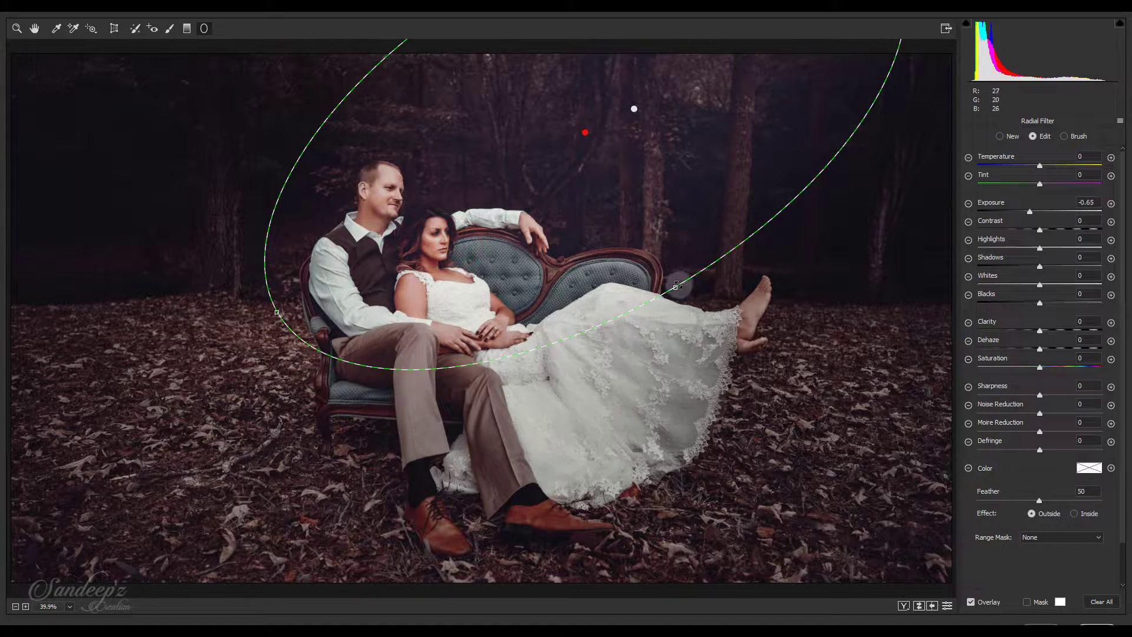
drag(277, 312, 257, 373)
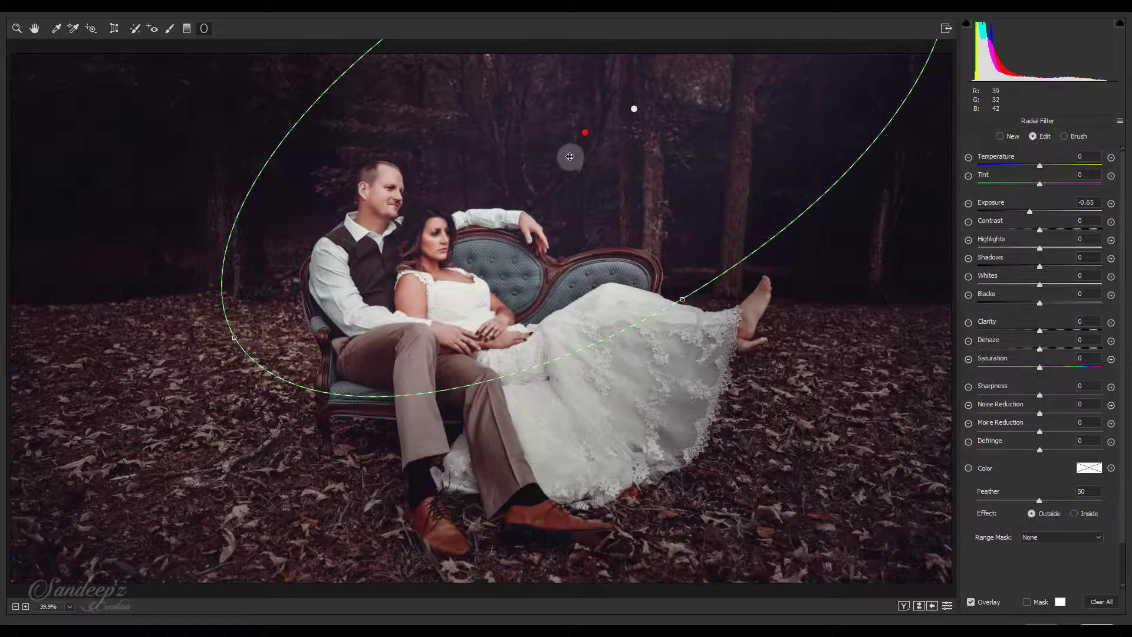
drag(588, 137, 611, 142)
drag(259, 342, 237, 361)
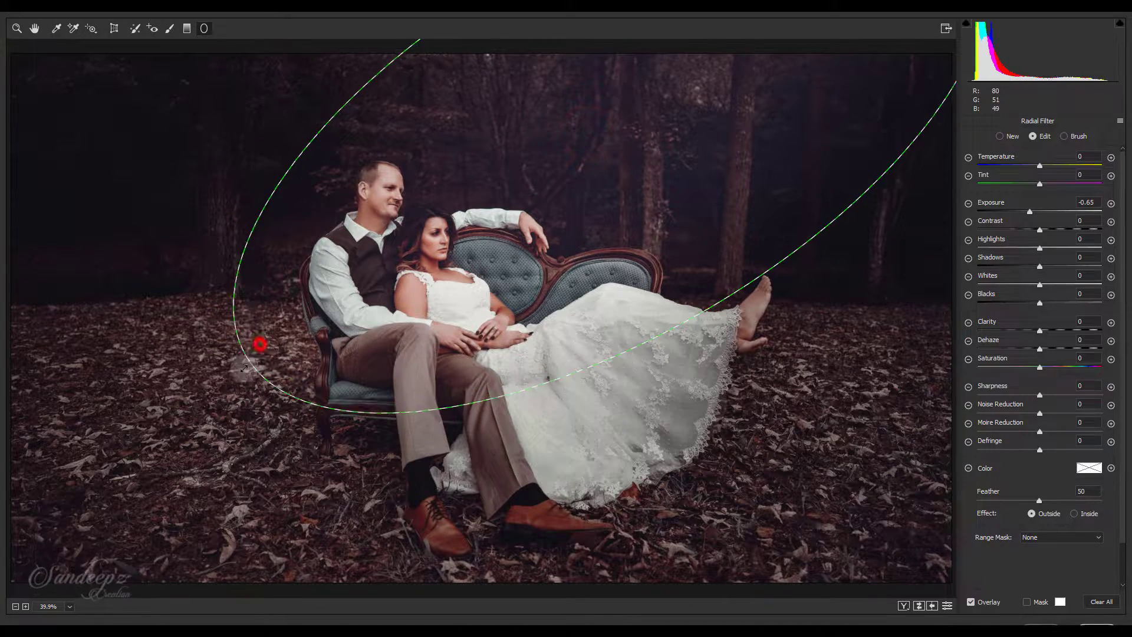
drag(825, 244, 748, 298)
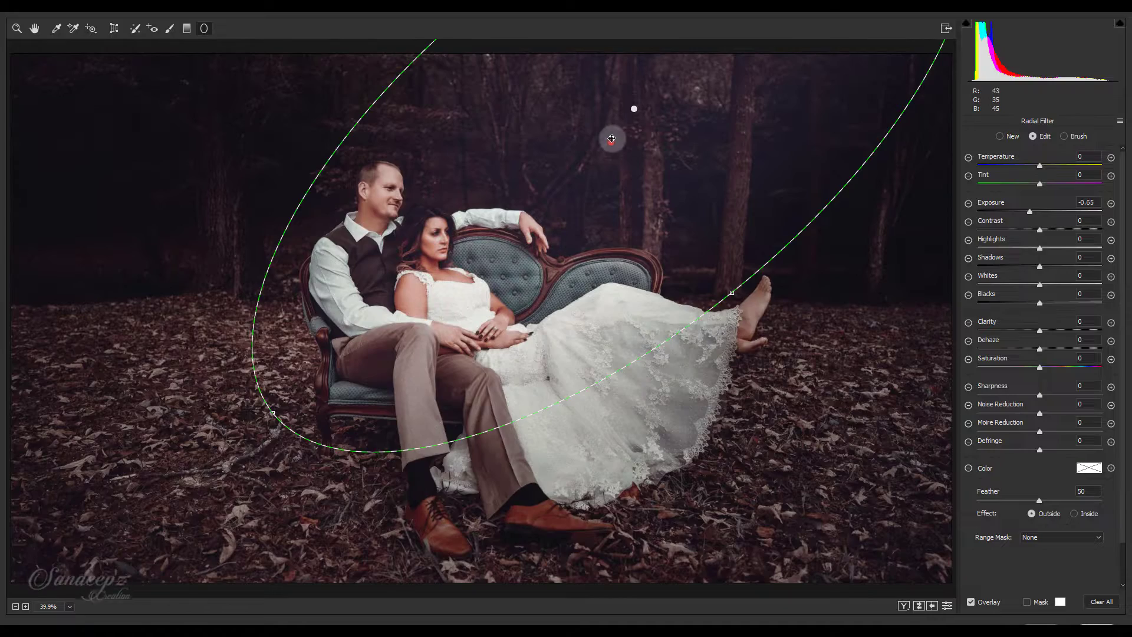
drag(611, 139, 625, 109)
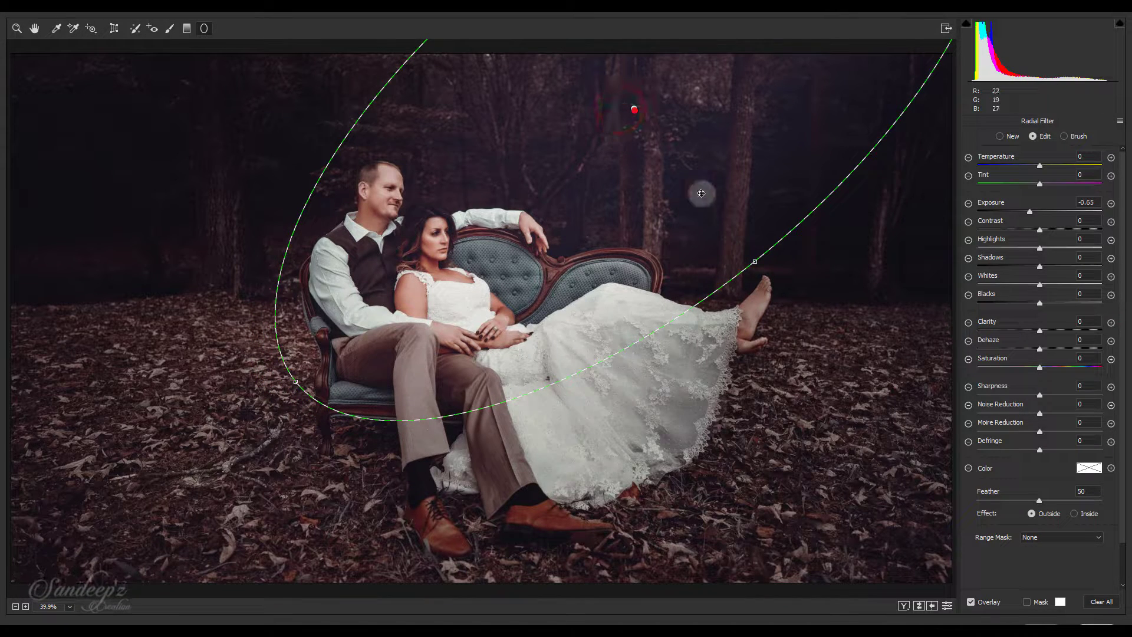
drag(637, 109, 619, 114)
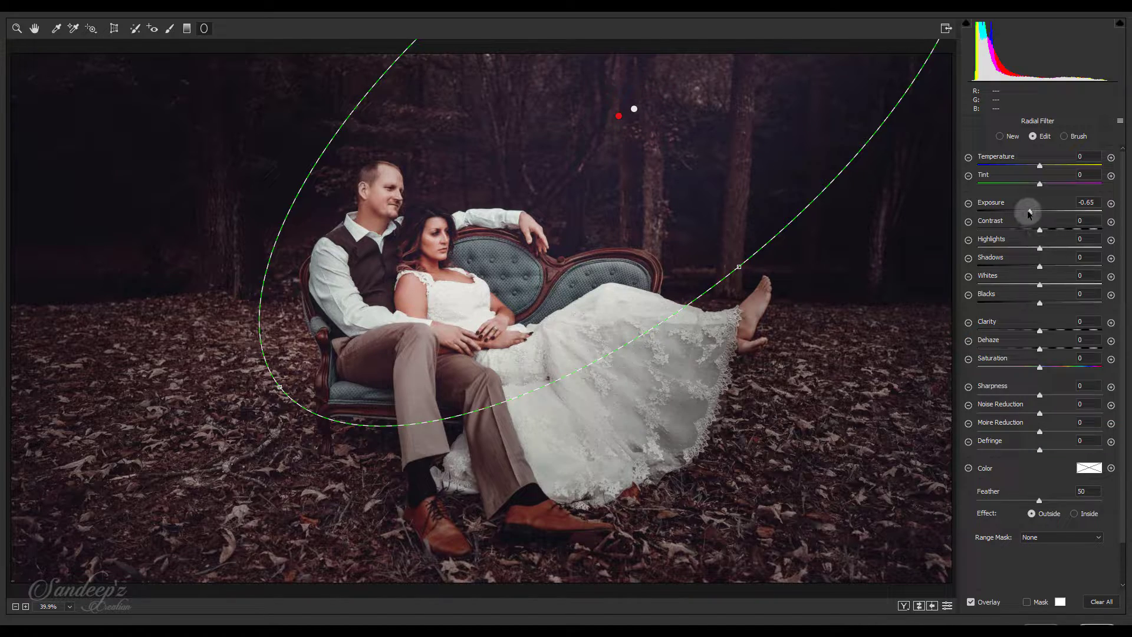
drag(1029, 214, 1045, 214)
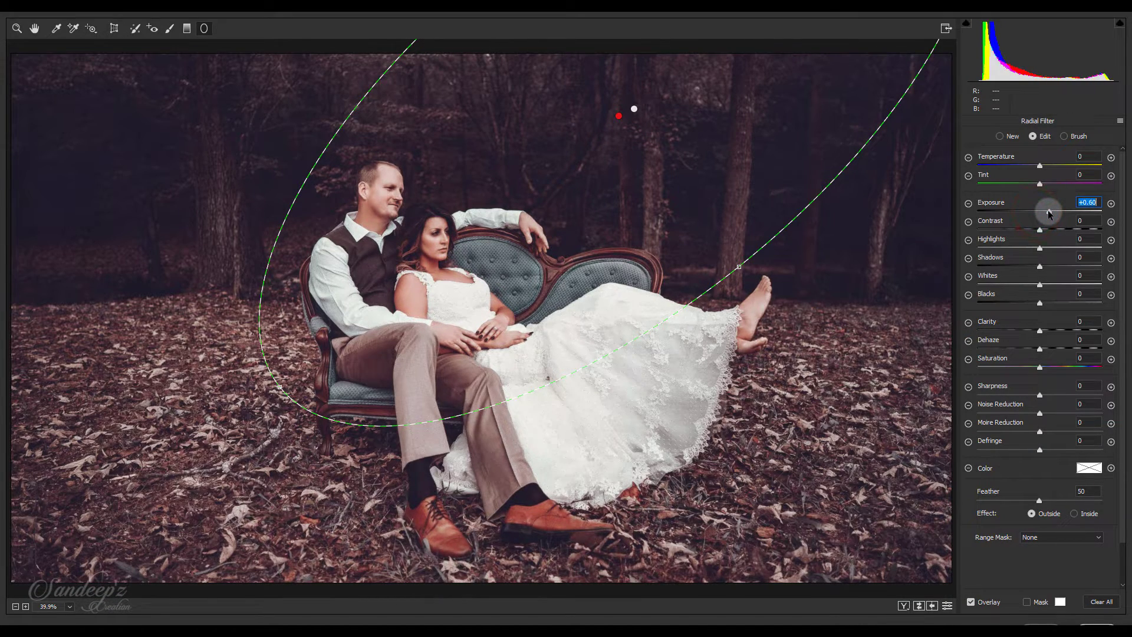
Step: Set the second radial filter to Inside with Exposure +0.50, Highlights −16, Clarity +10, other sliders zeroed
click(1075, 513)
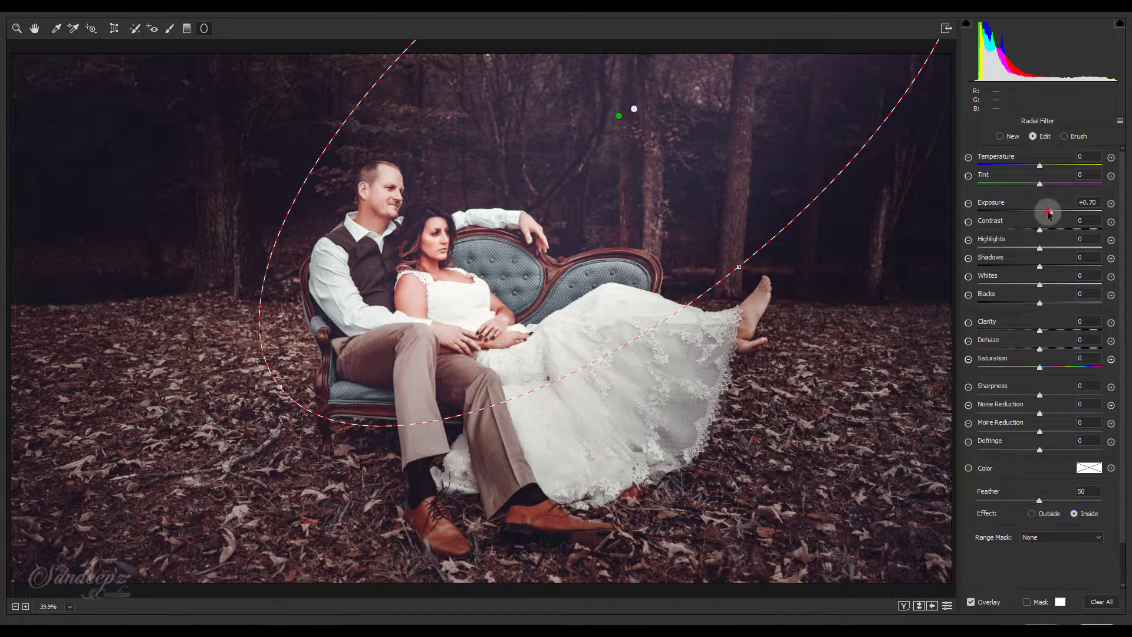
drag(1050, 212, 1047, 214)
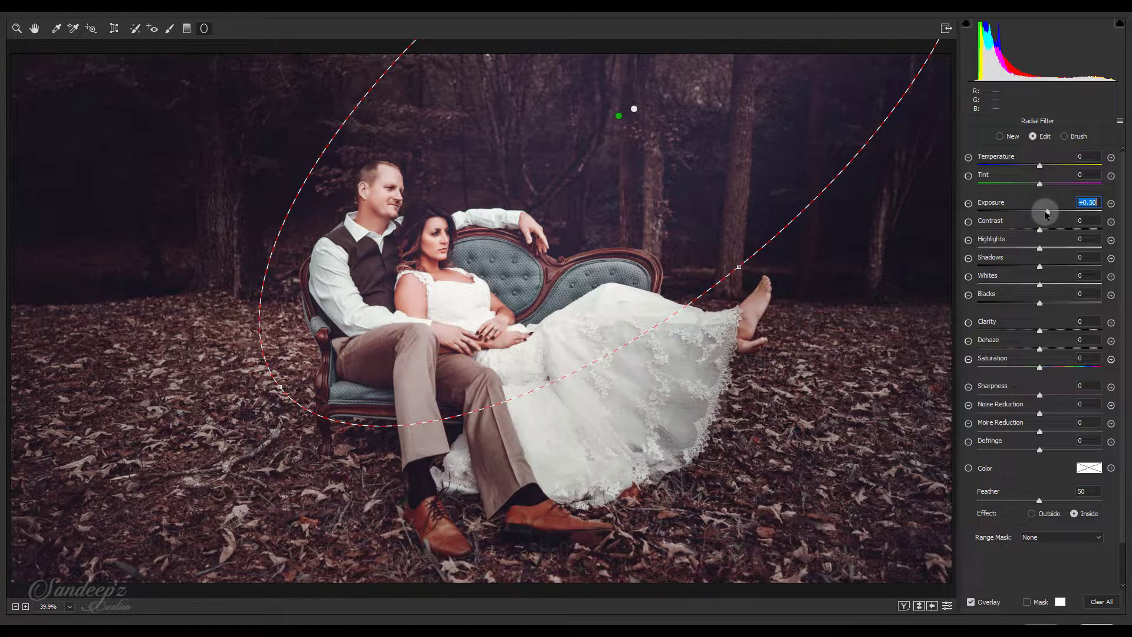
drag(1076, 230, 1097, 227)
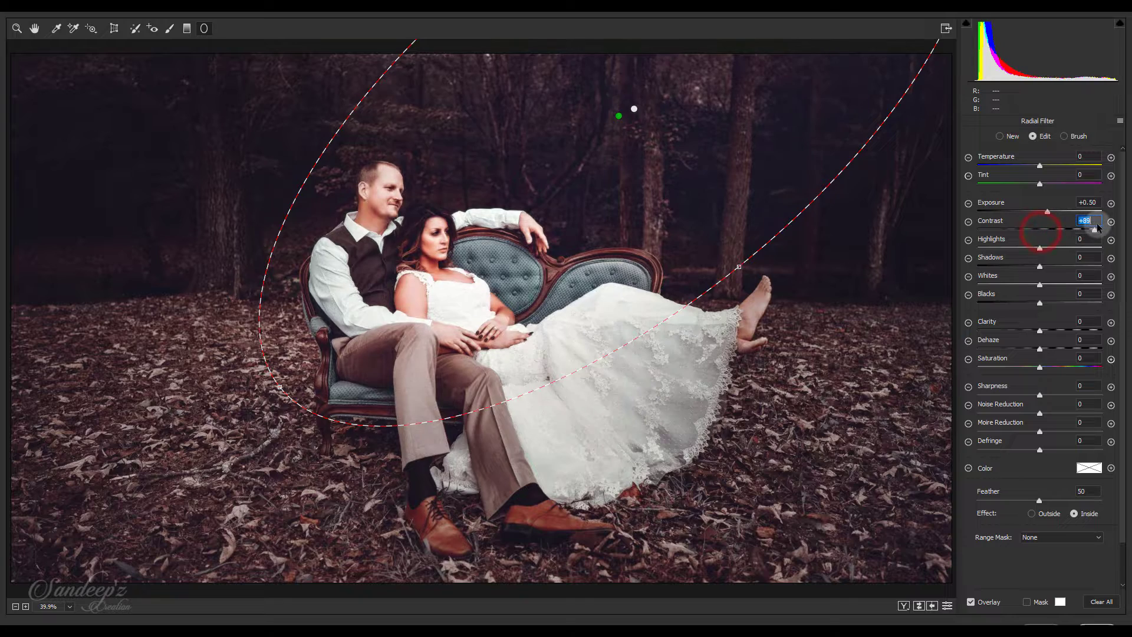
double_click(1017, 231)
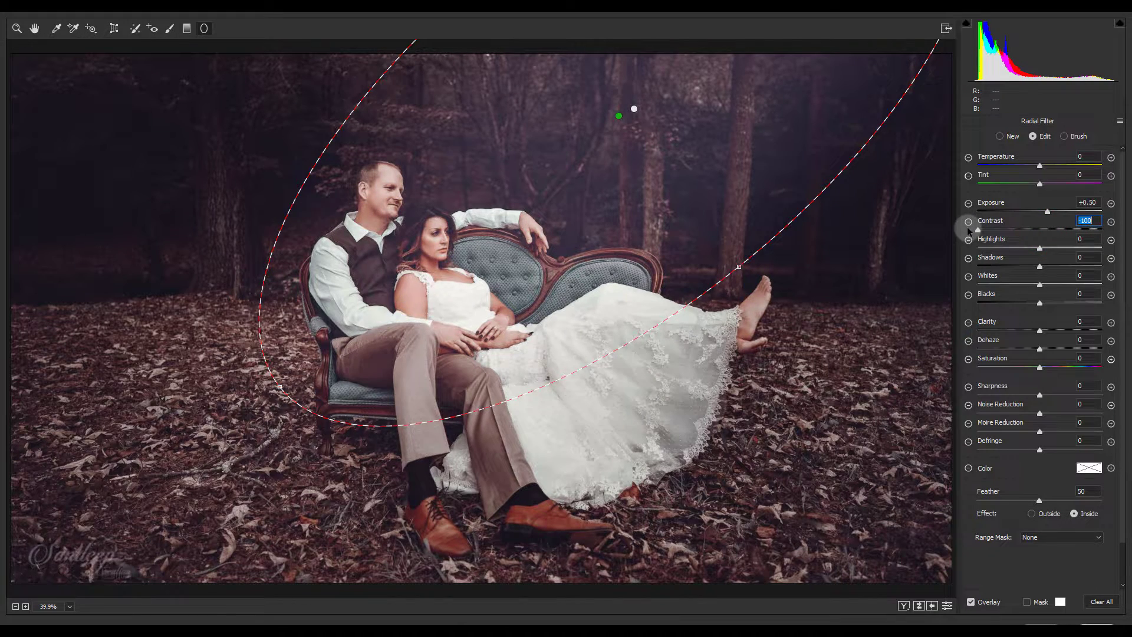
drag(1040, 249, 920, 253)
double_click(1035, 248)
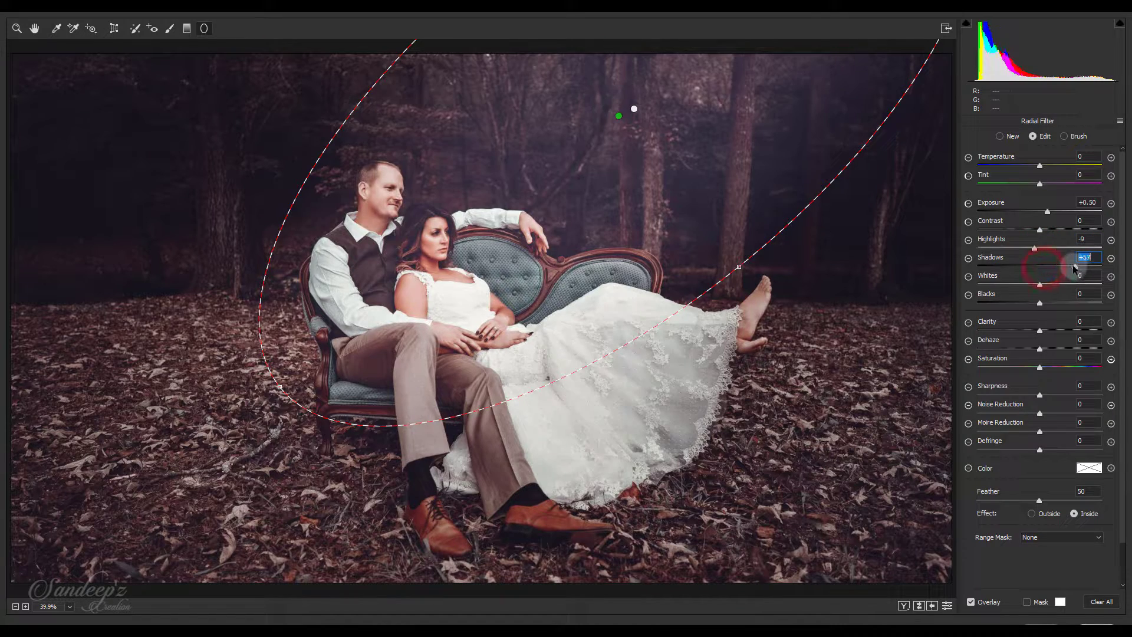
text(0)
drag(1040, 287, 1039, 269)
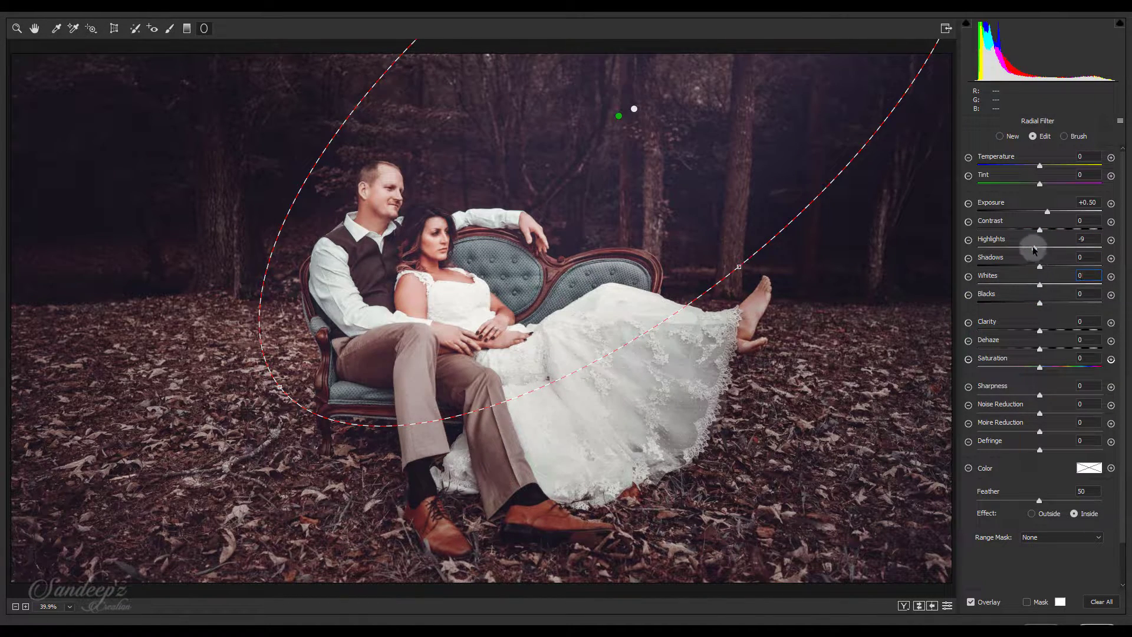
drag(1041, 301, 1025, 303)
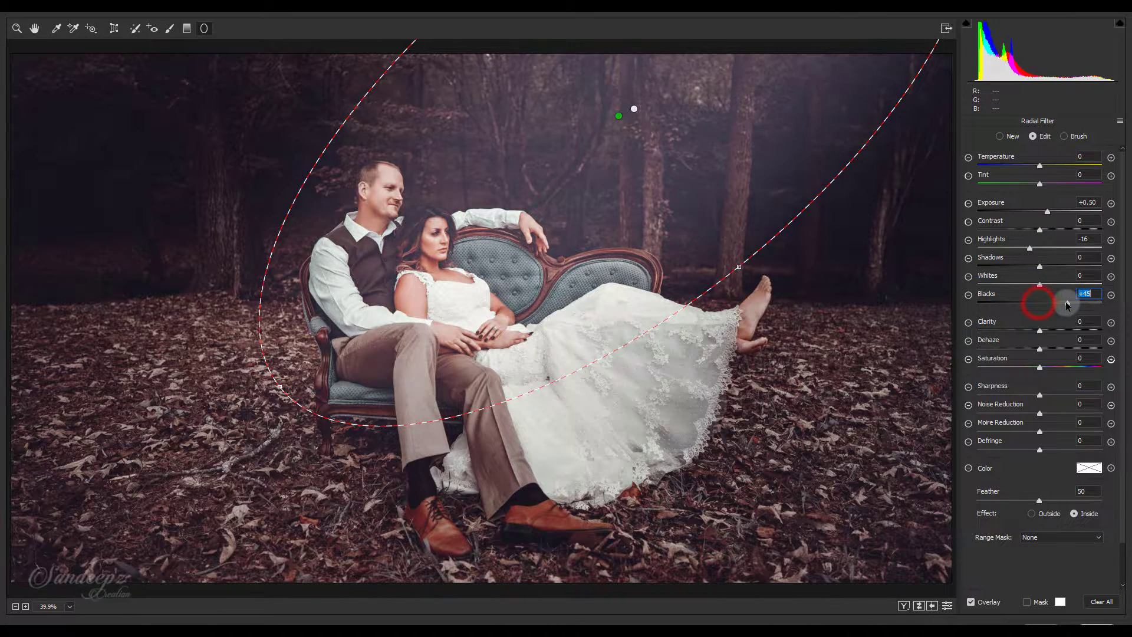
double_click(1026, 302)
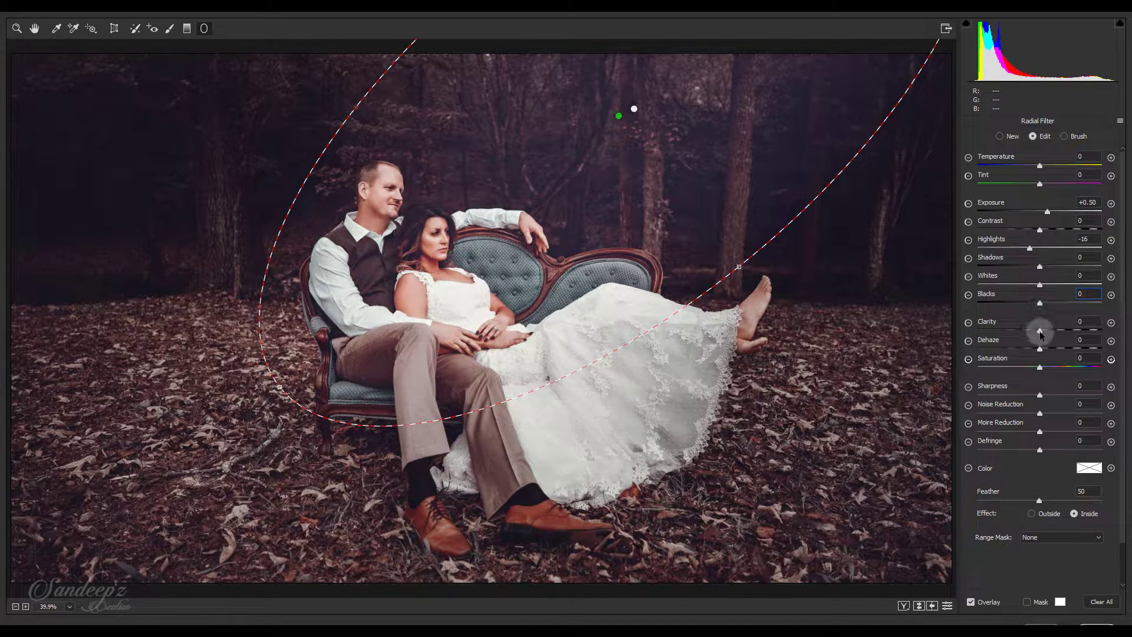
drag(1039, 331, 1098, 326)
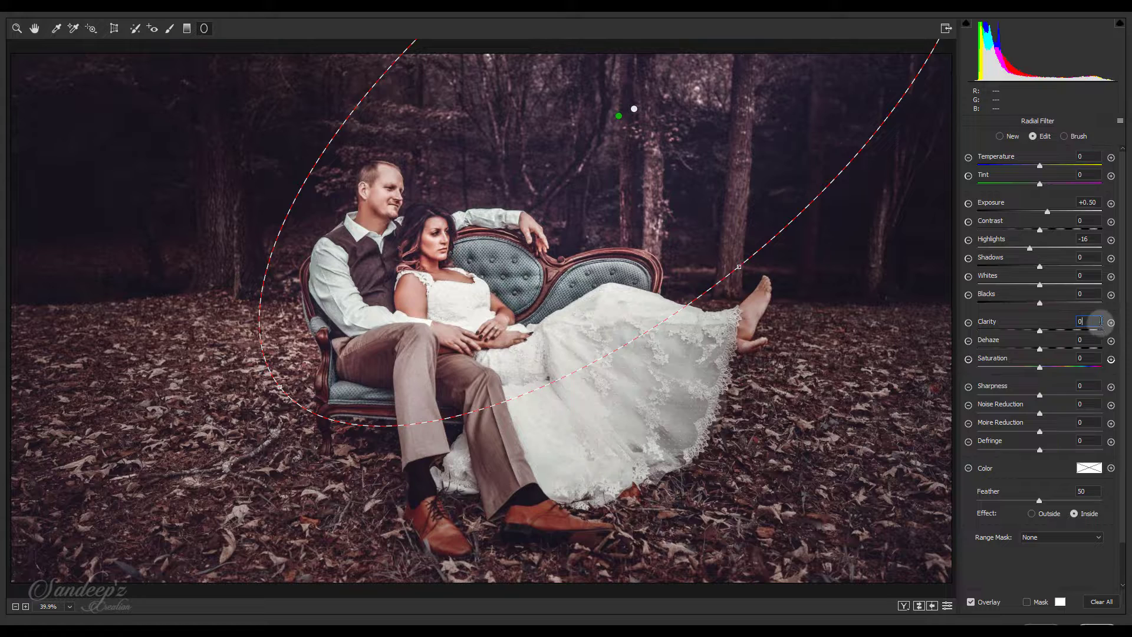
mouse_move(1039, 331)
mouse_down()
mouse_move(1048, 333)
mouse_move(1028, 350)
mouse_move(1073, 351)
mouse_move(1040, 350)
mouse_up()
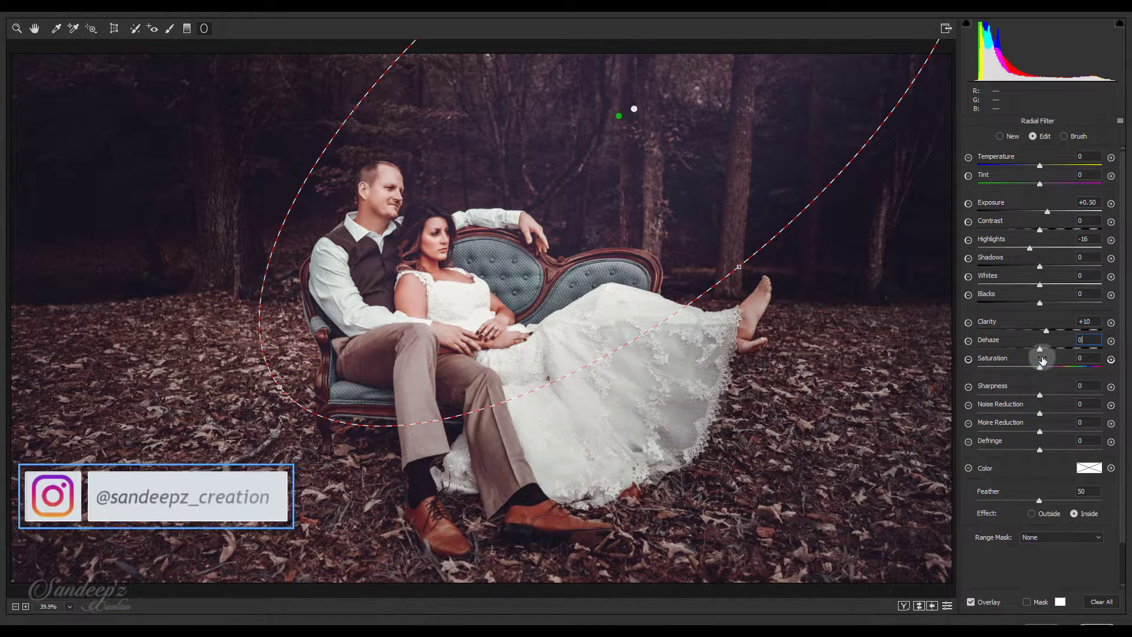
Step: Set Split Toning highlights to hue 40, saturation 10 and shadows to hue 296, saturation 8
click(17, 28)
click(1007, 122)
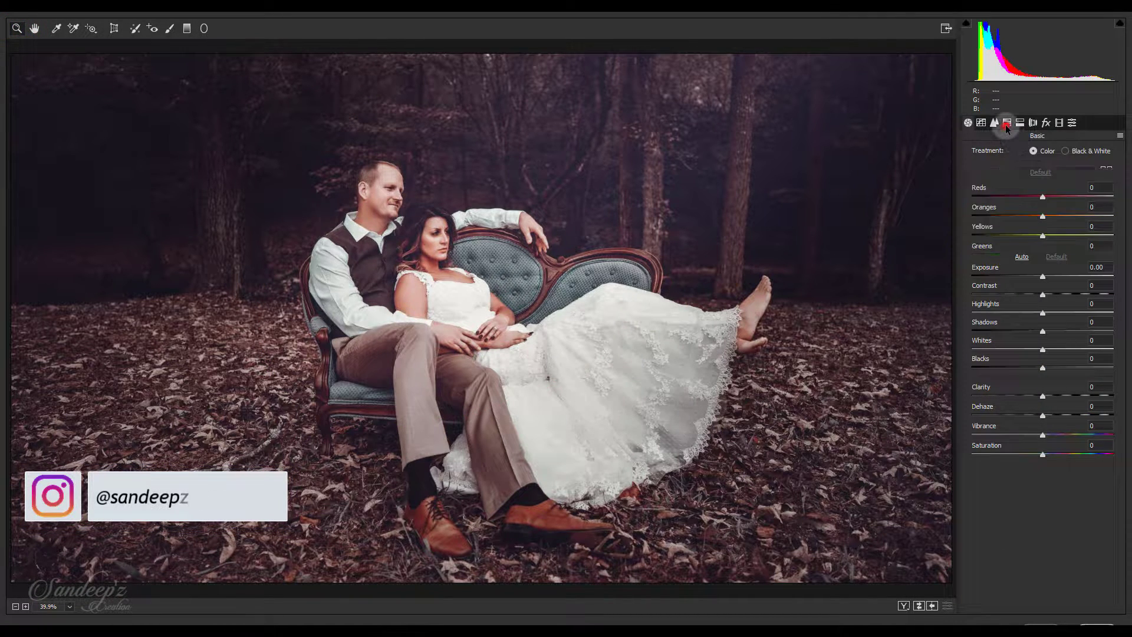
click(1020, 122)
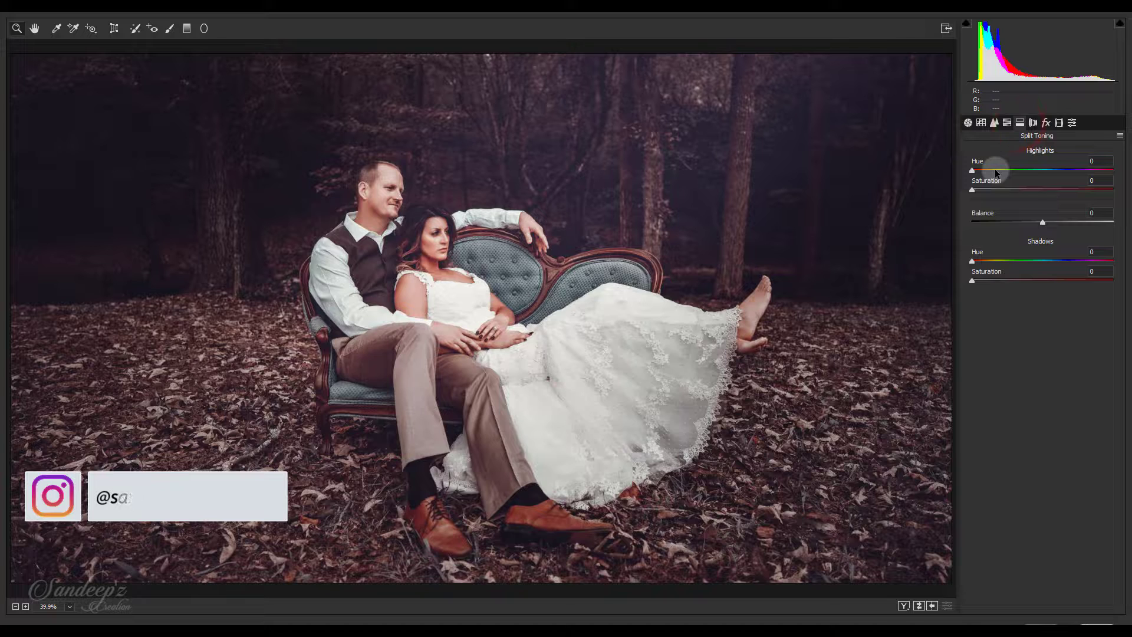
click(996, 170)
click(1087, 160)
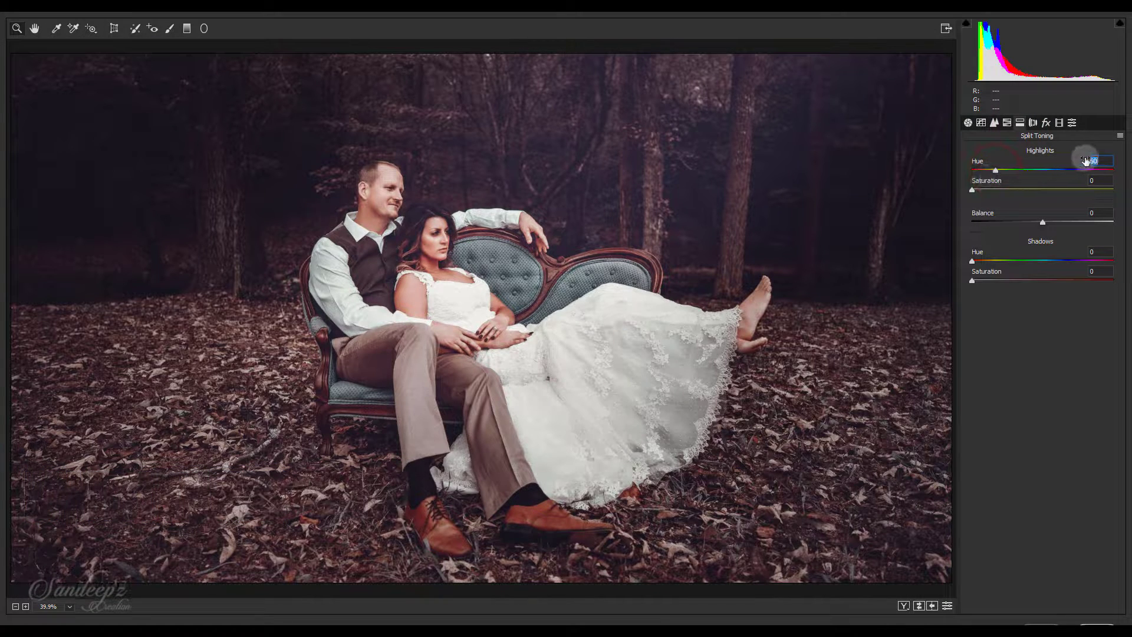
text(4)
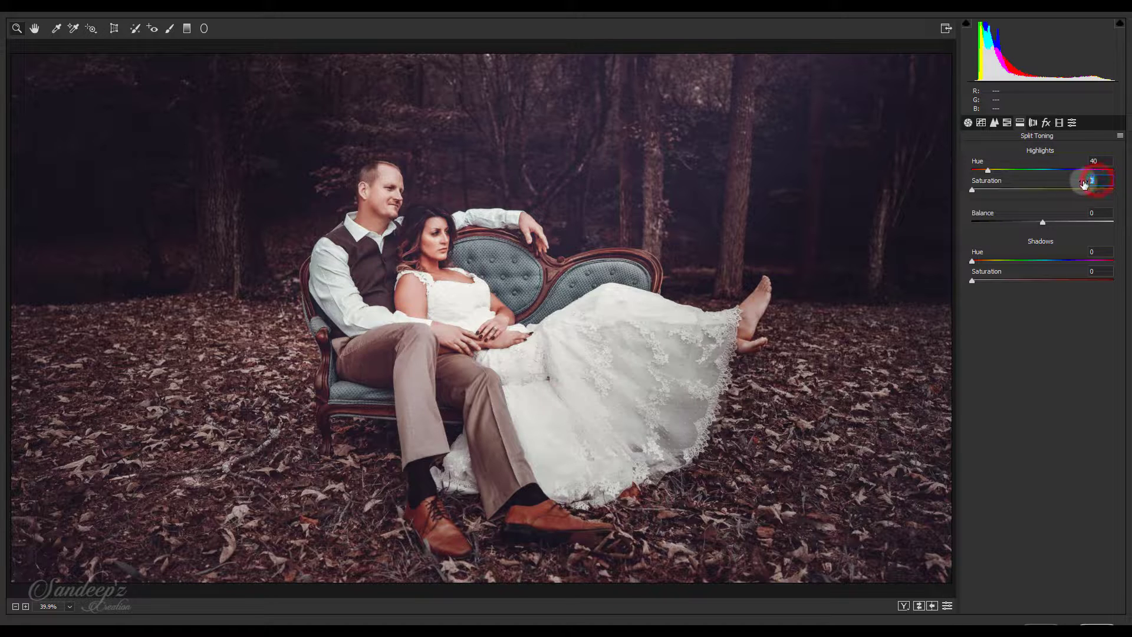
text(10)
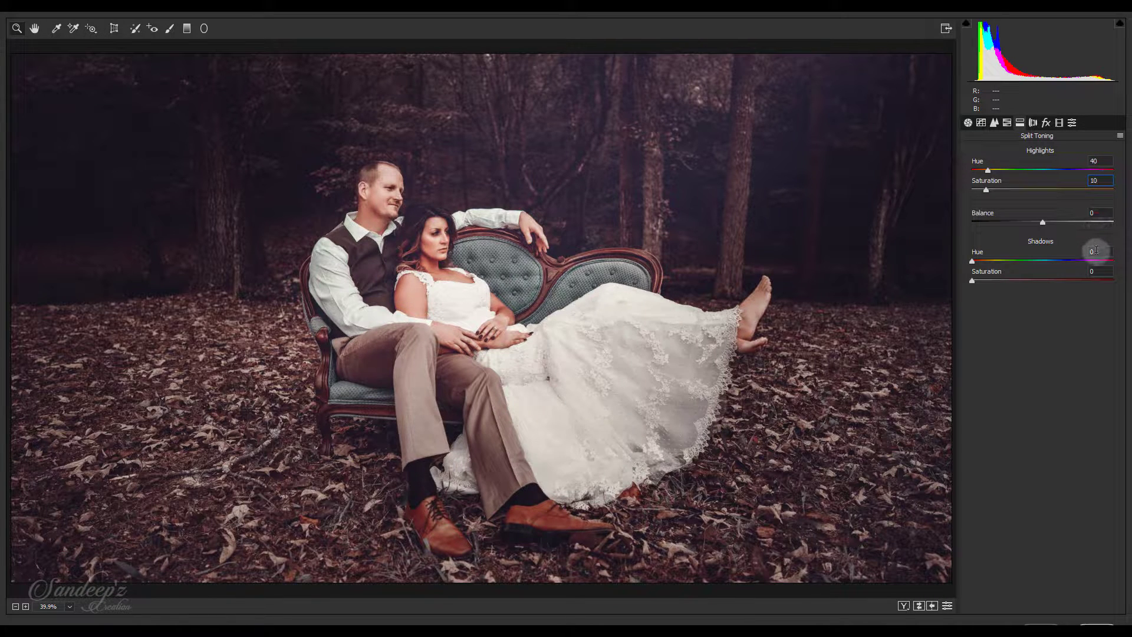
text(296)
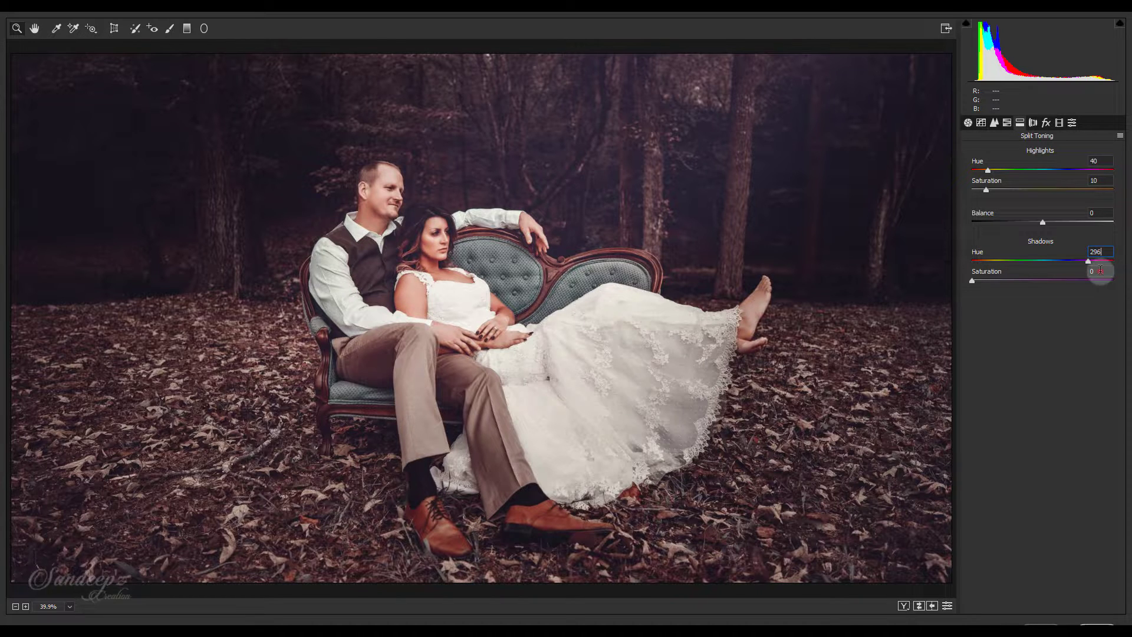
click(1097, 272)
text(8)
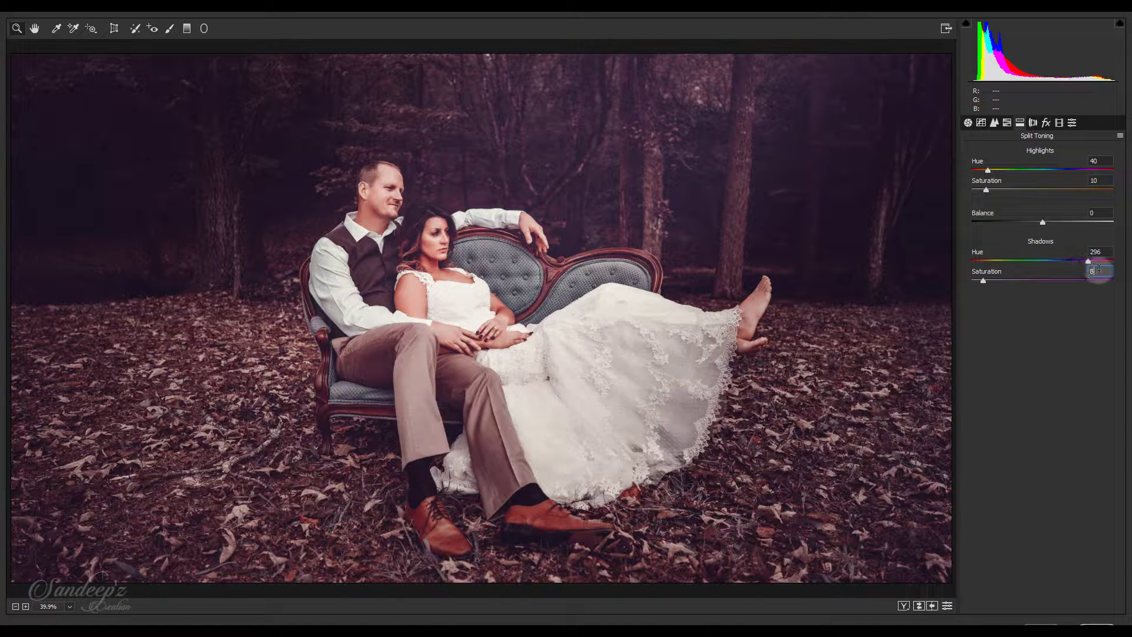
click(1099, 272)
Step: In the Point tone curve, lift the black point and pull a midtone point down slightly
click(994, 124)
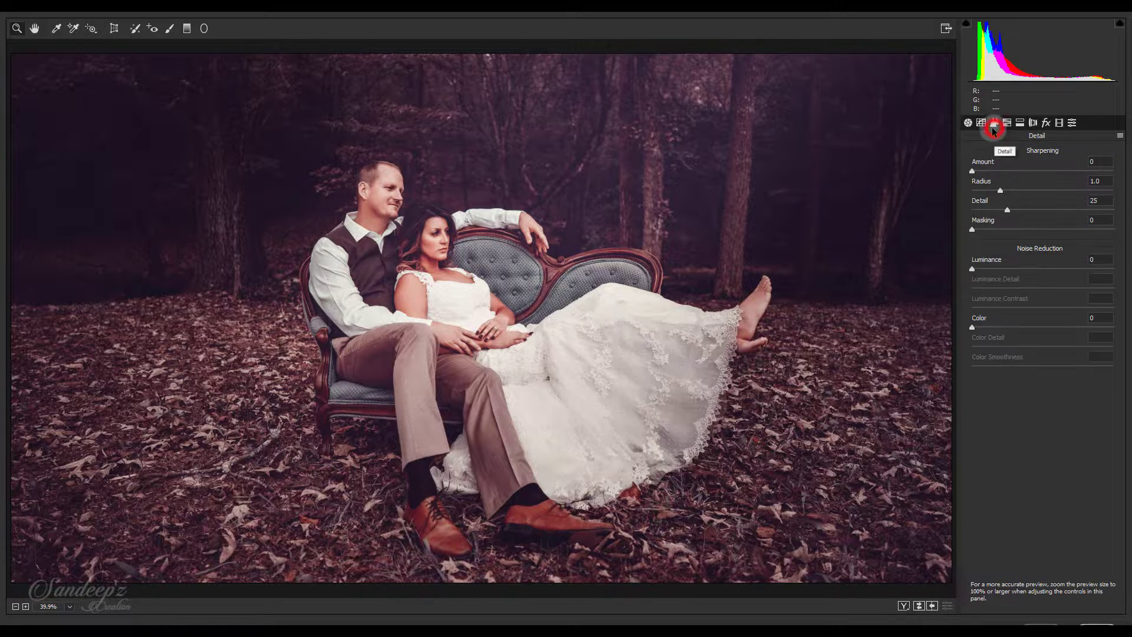
click(981, 123)
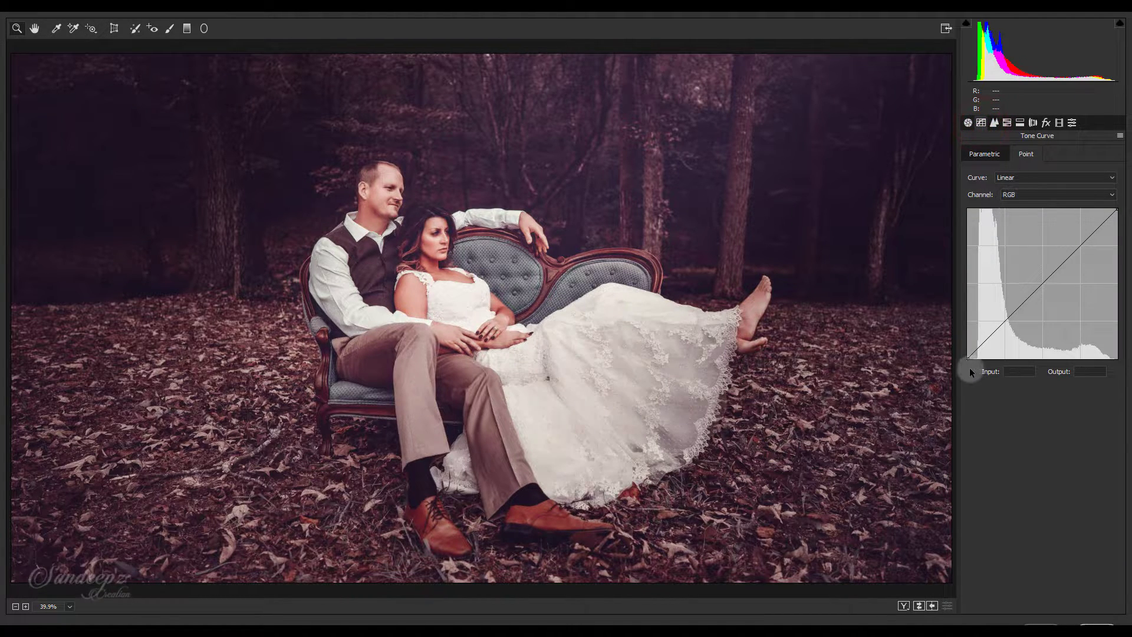
drag(968, 357, 968, 345)
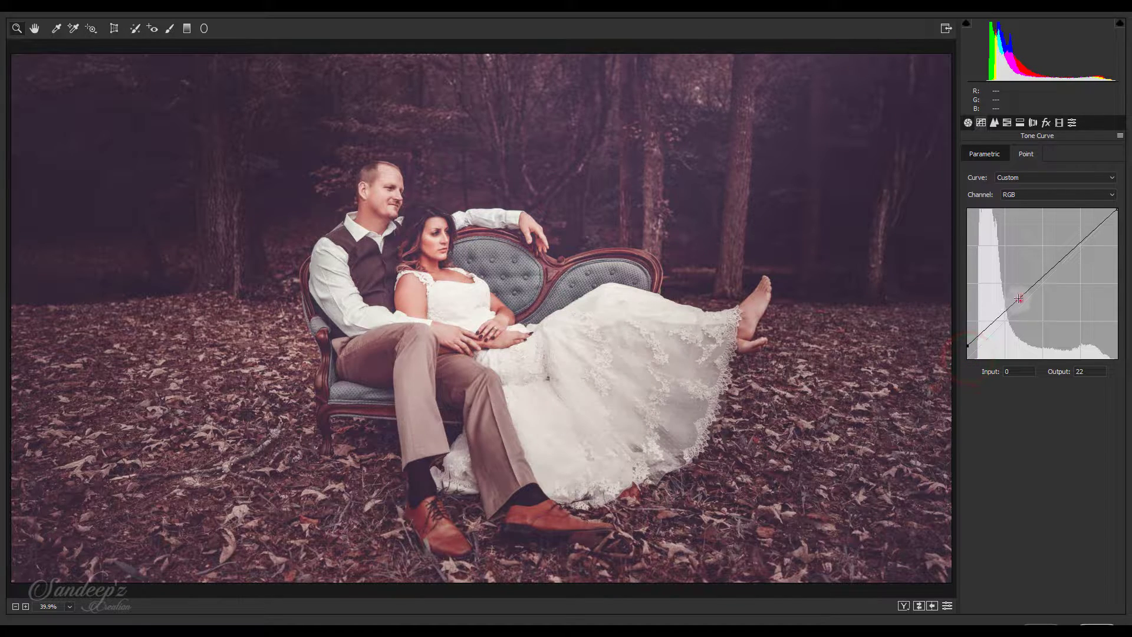
drag(1019, 299, 1018, 309)
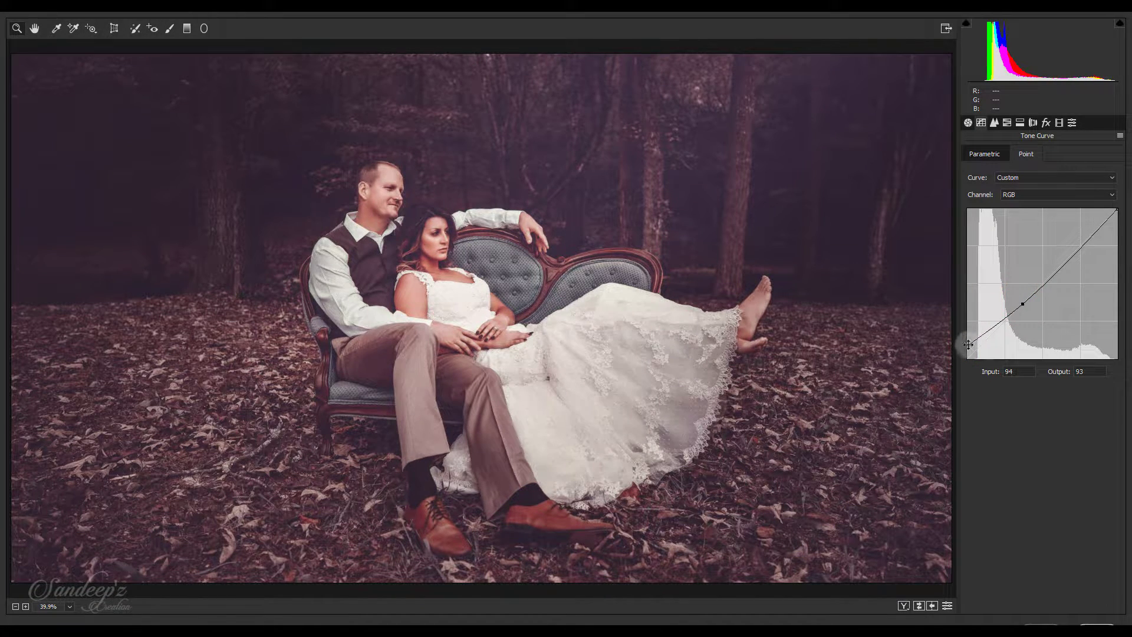
drag(968, 343, 967, 354)
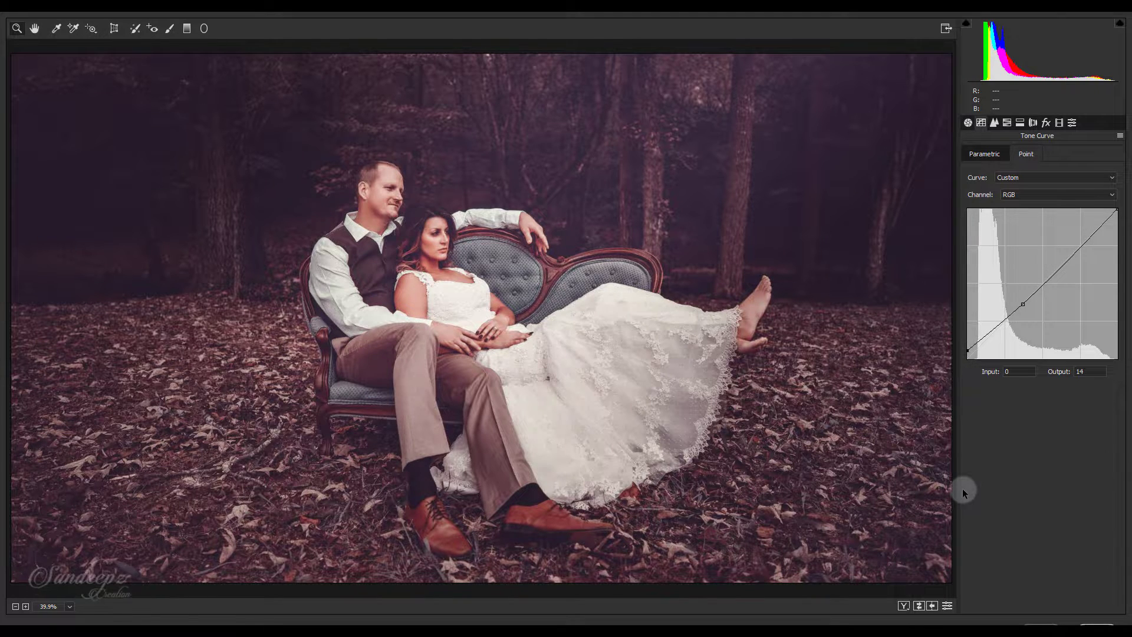
Step: Reduce Split Toning shadow saturation to 4 and apply the Camera Raw edits
click(994, 122)
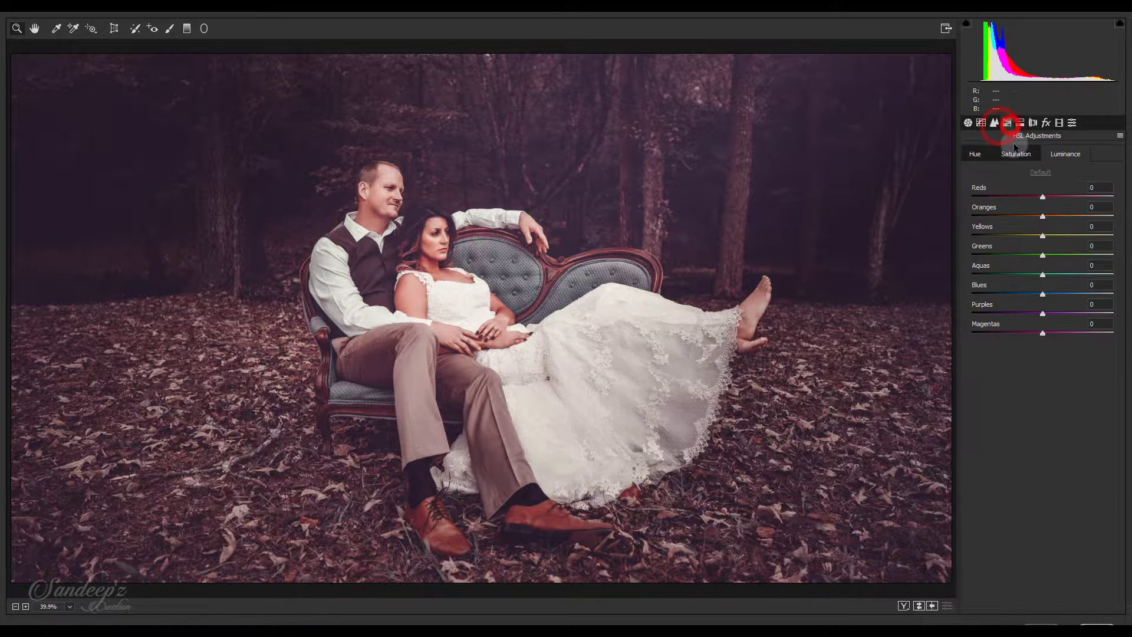
click(1020, 122)
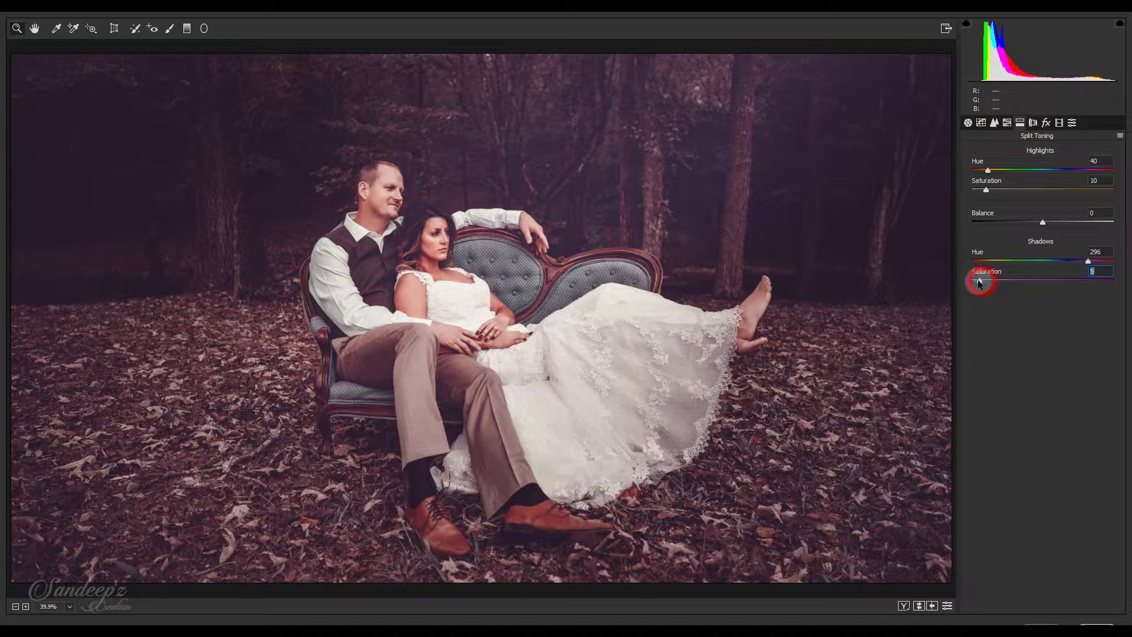
drag(983, 281, 977, 283)
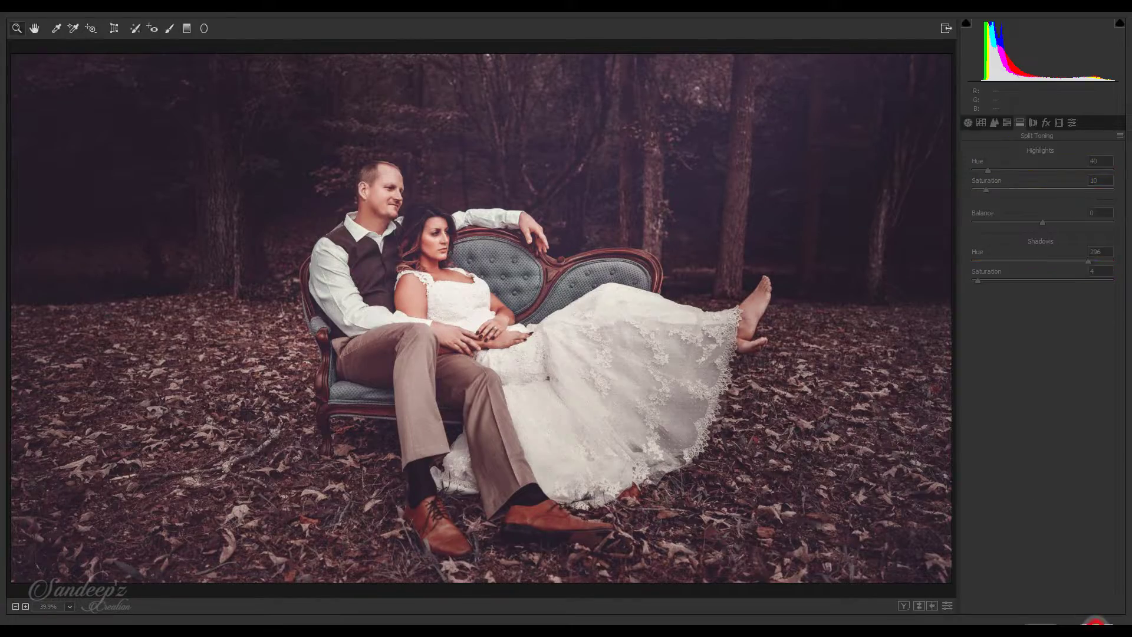
key(Return)
Step: Add a Gradient Map adjustment layer using the purple-to-orange gradient preset
click(961, 144)
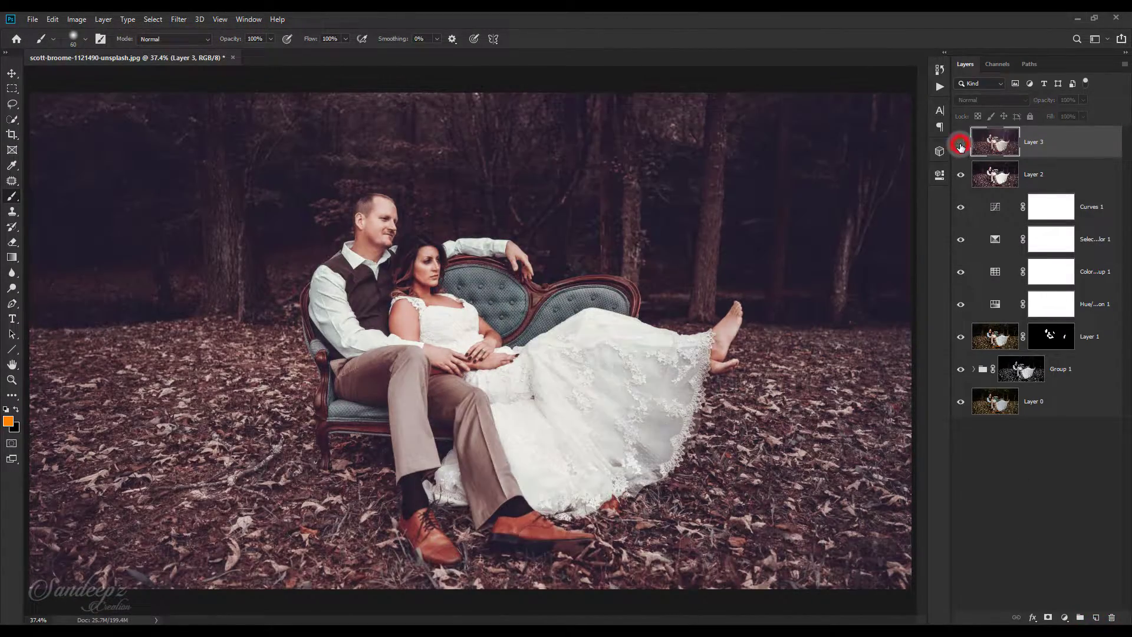
click(961, 143)
click(961, 143)
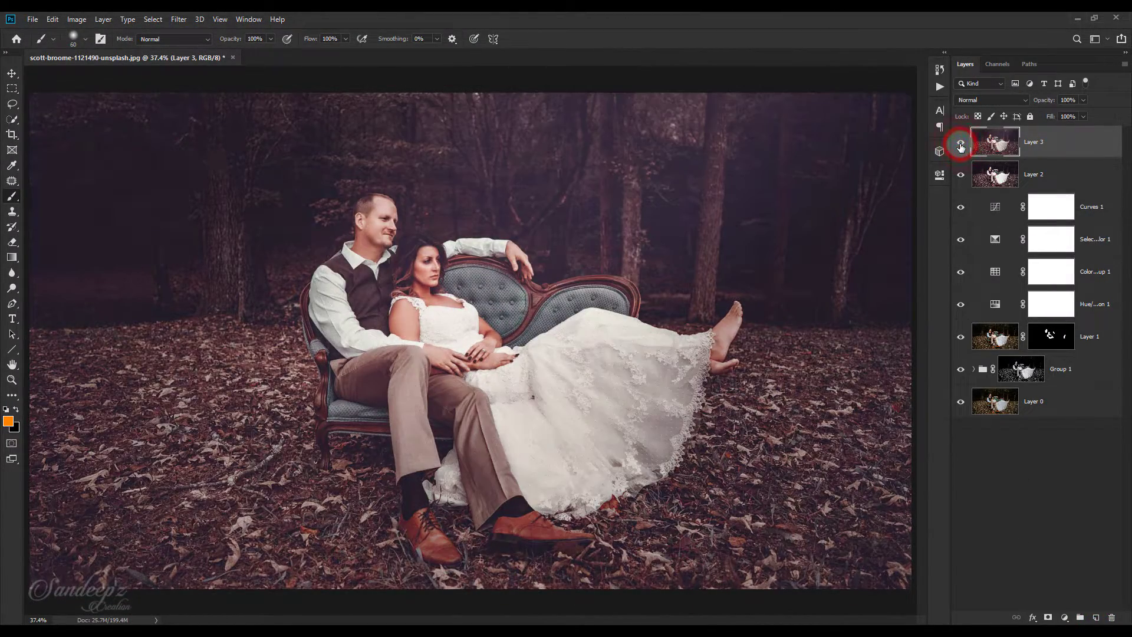
click(1065, 617)
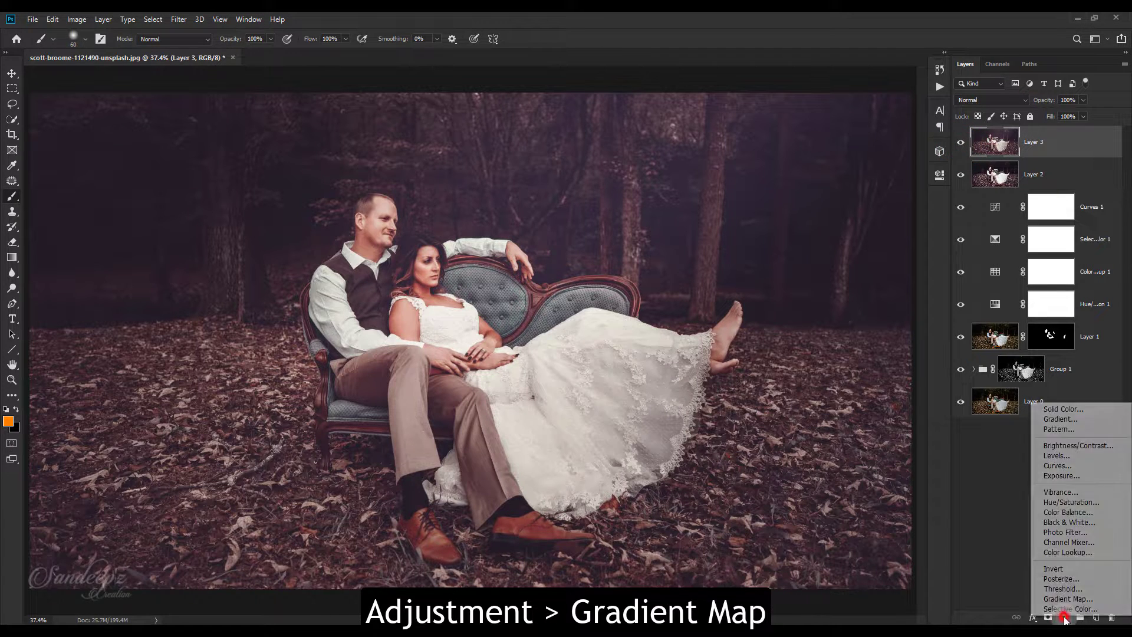
click(1066, 600)
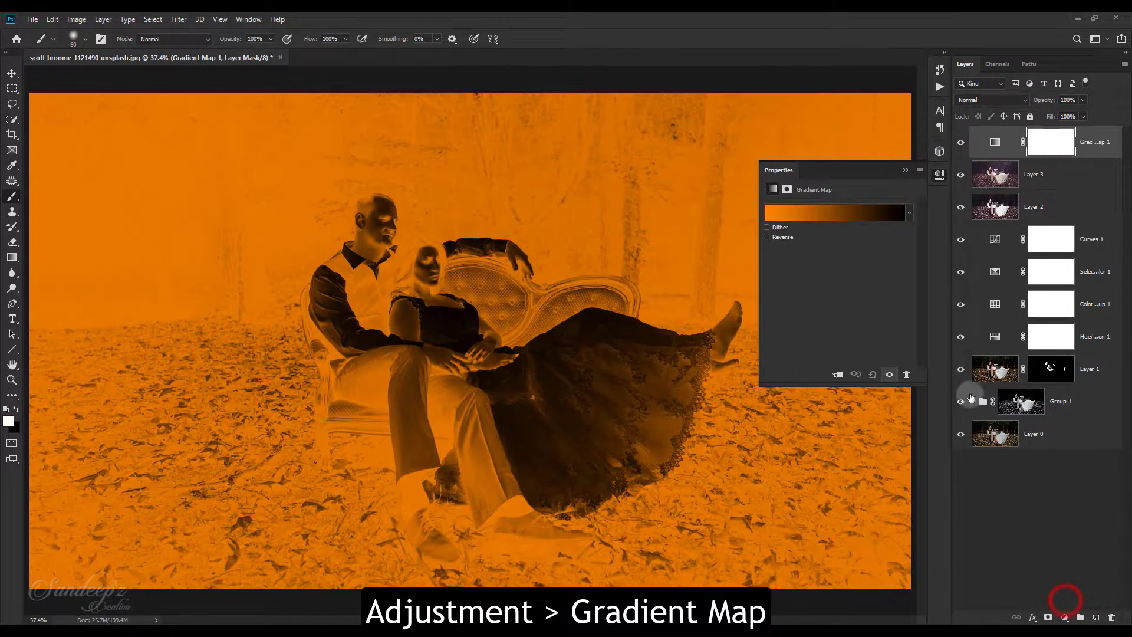
click(823, 214)
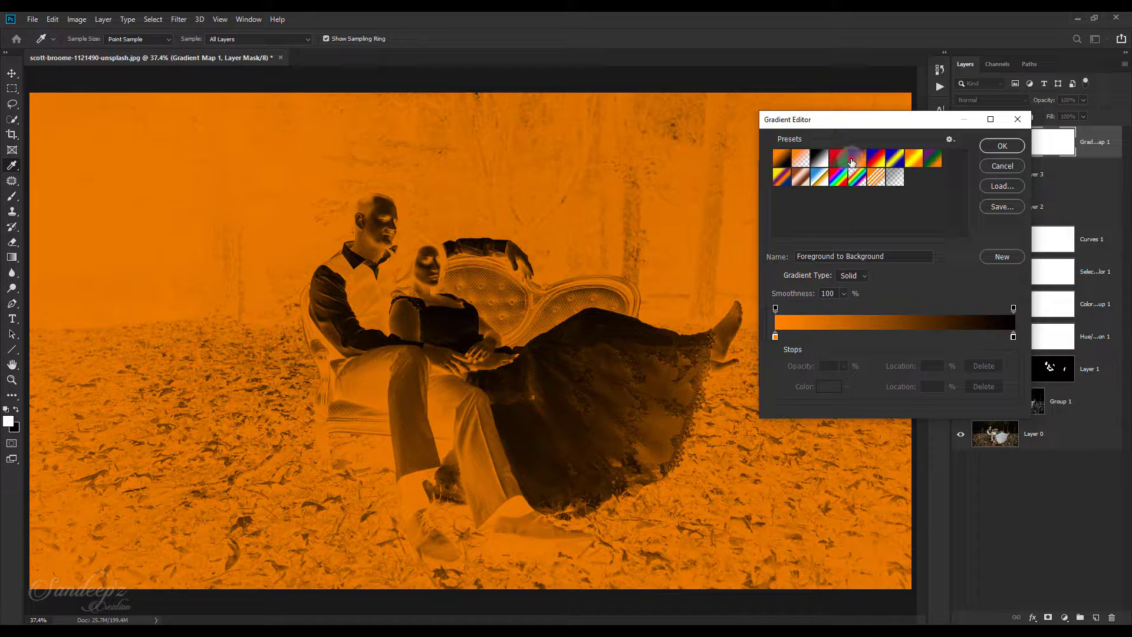
click(852, 161)
click(1002, 146)
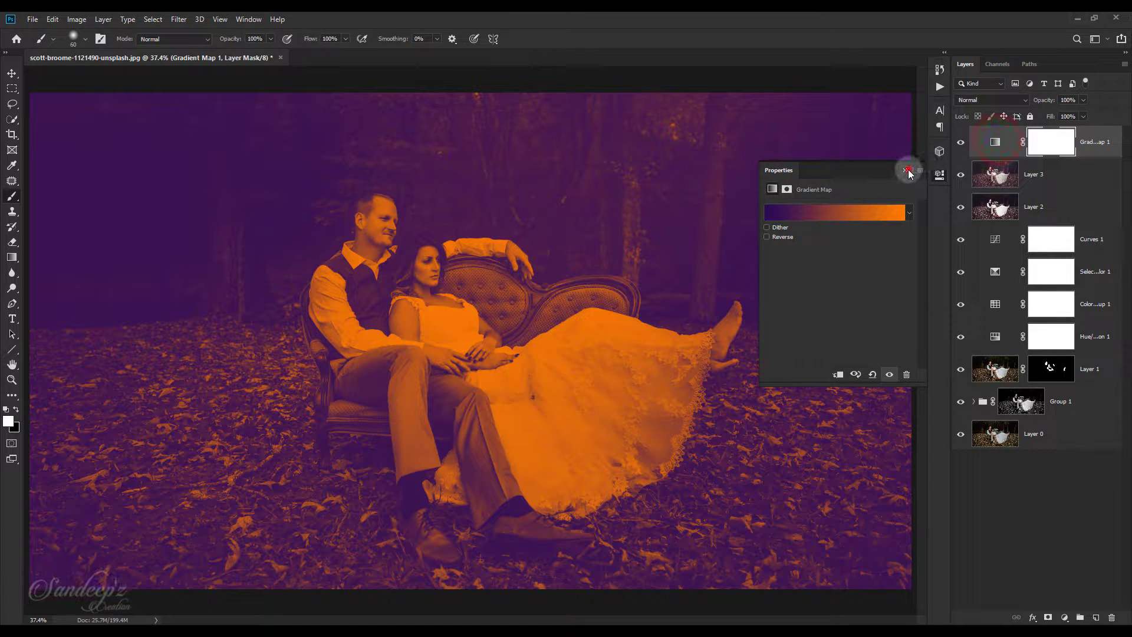
click(908, 171)
Step: Blend the gradient map in Soft Light at 10% opacity and compare its effect
click(979, 99)
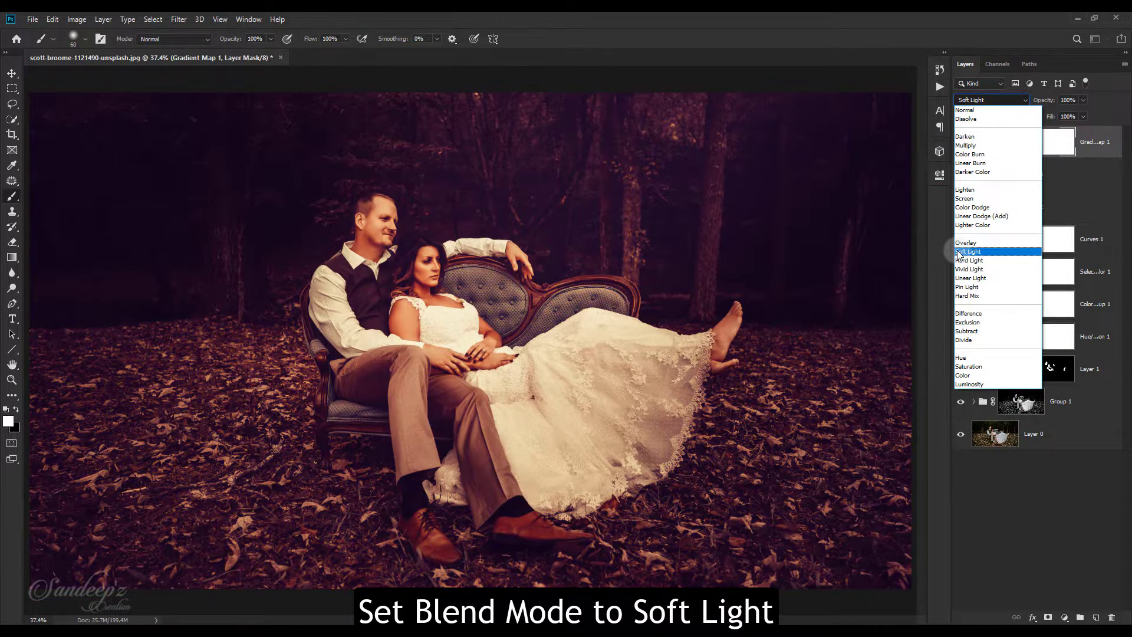
click(967, 251)
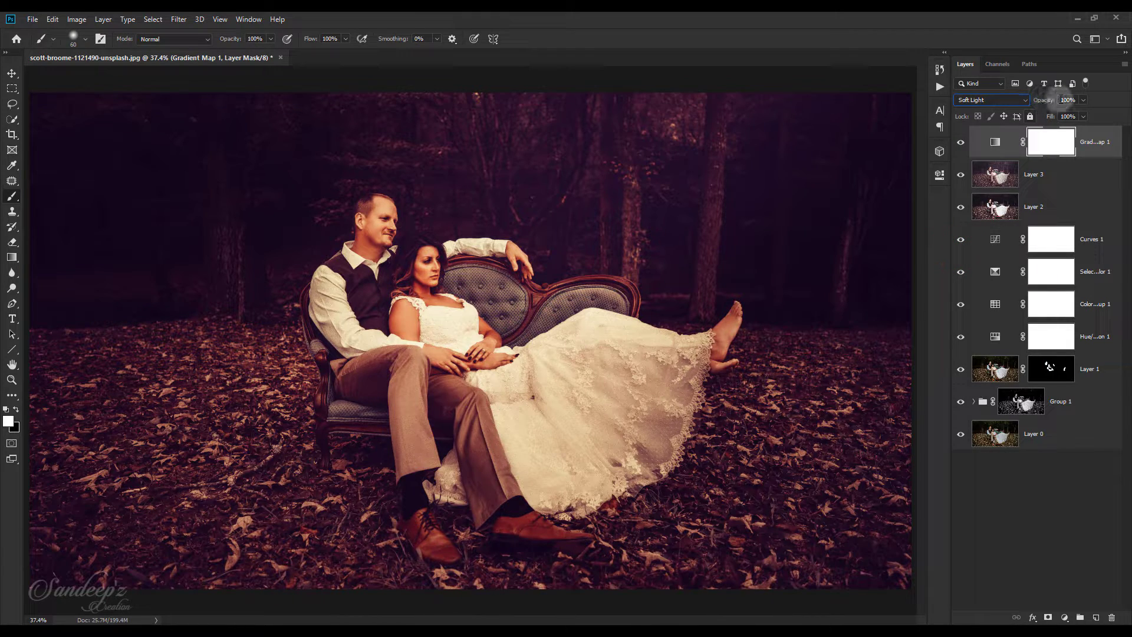
click(1064, 100)
text(10)
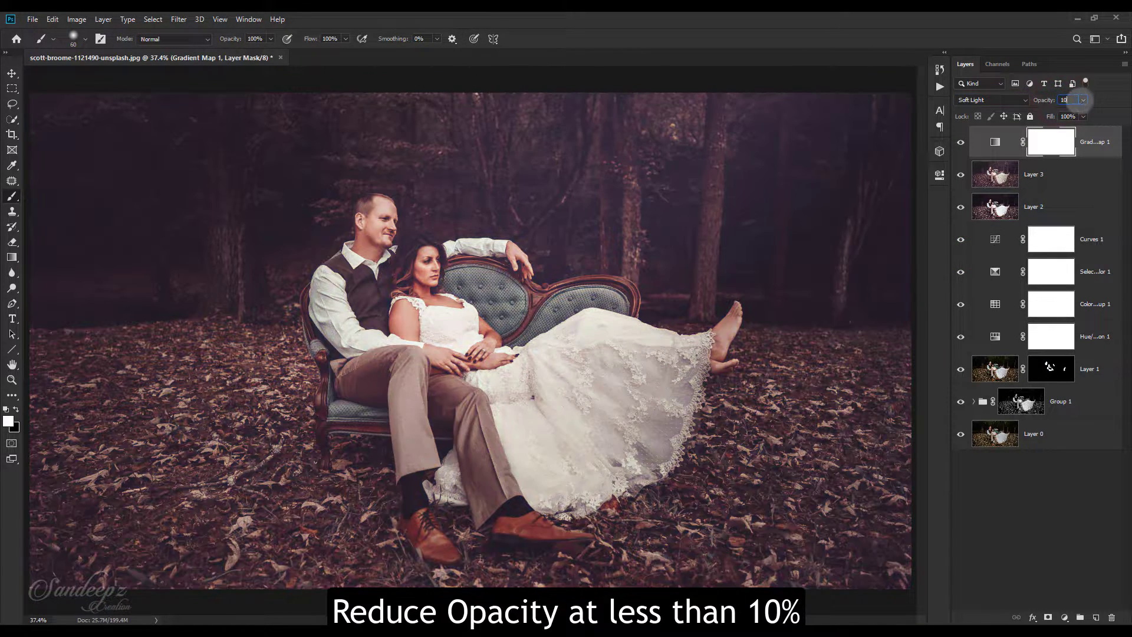
click(959, 144)
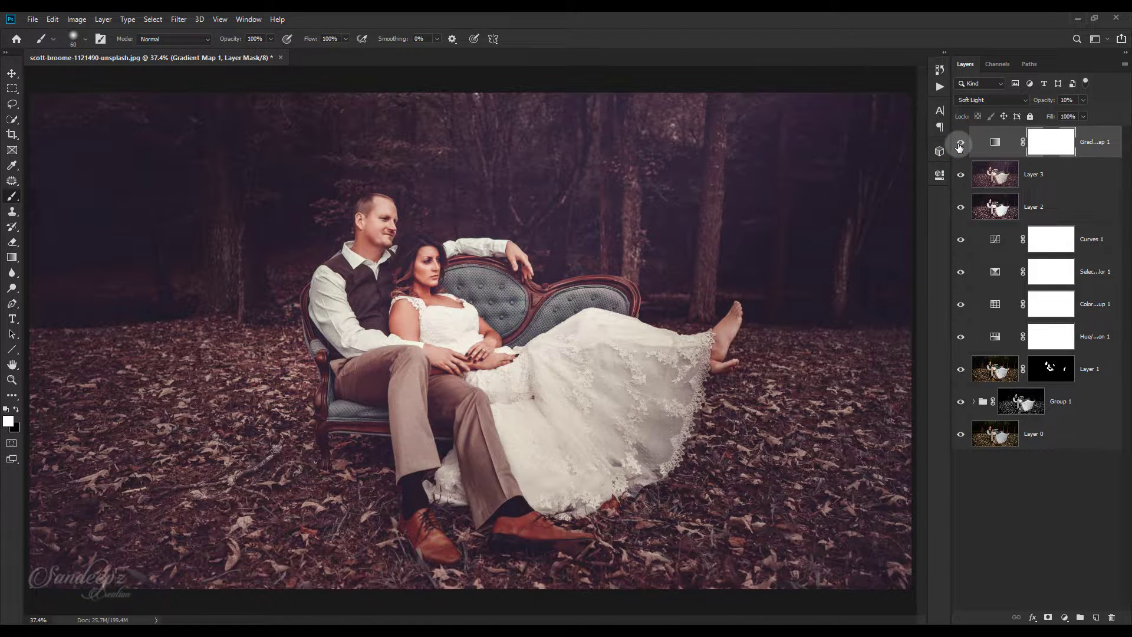
Step: Stamp visible layers into Layer 4 and run High Pass with a 2.5-pixel radius
click(1092, 148)
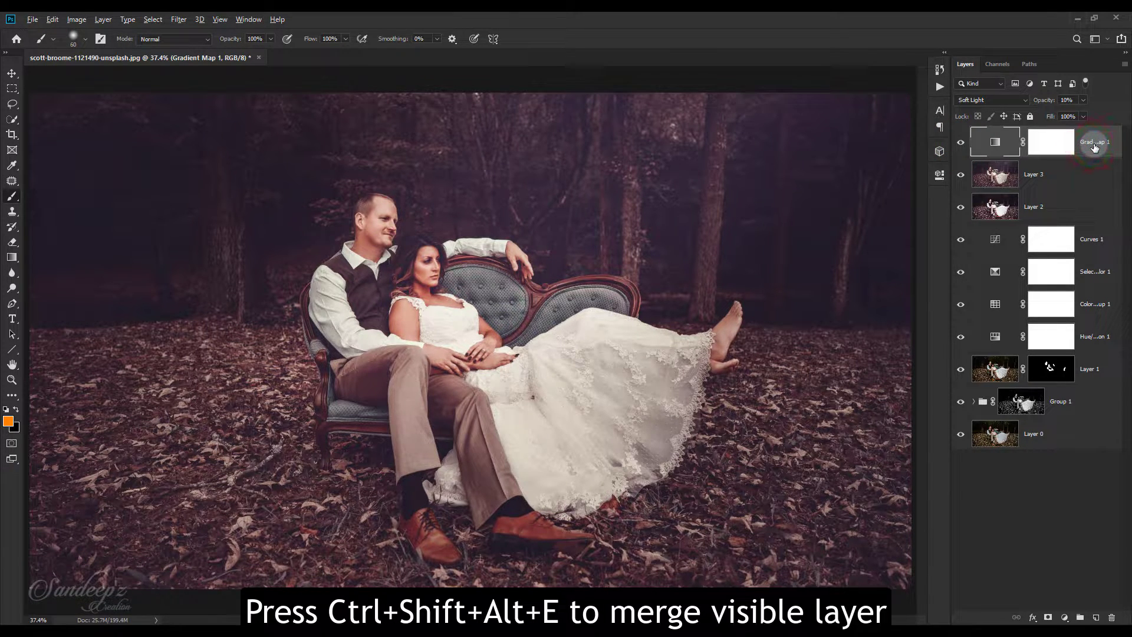
key(ctrl+shift+alt+e)
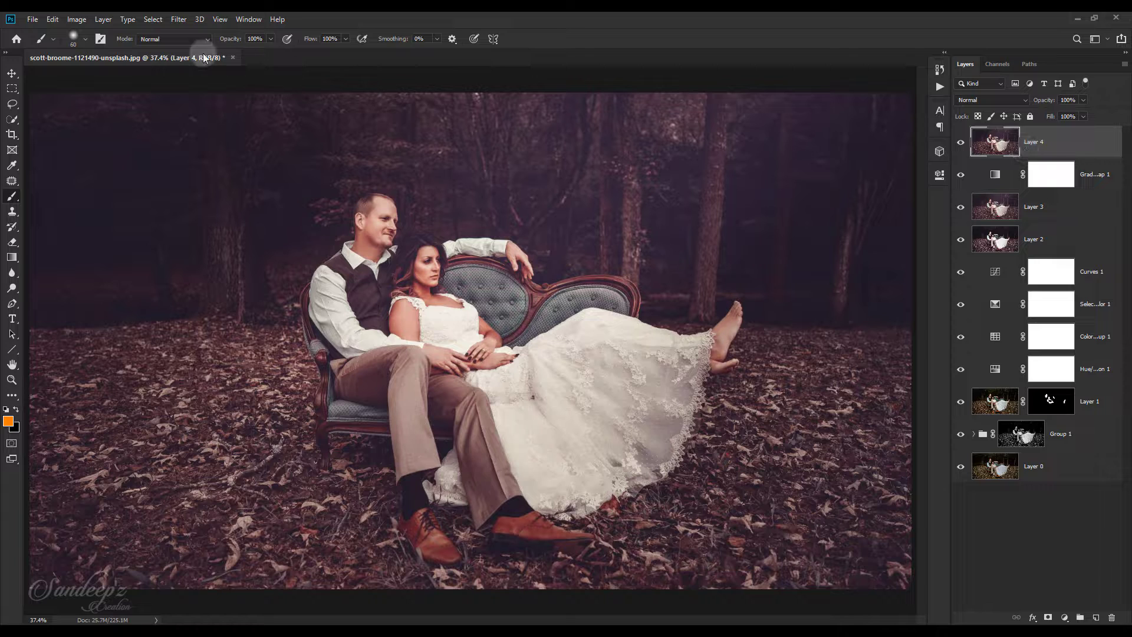
click(178, 24)
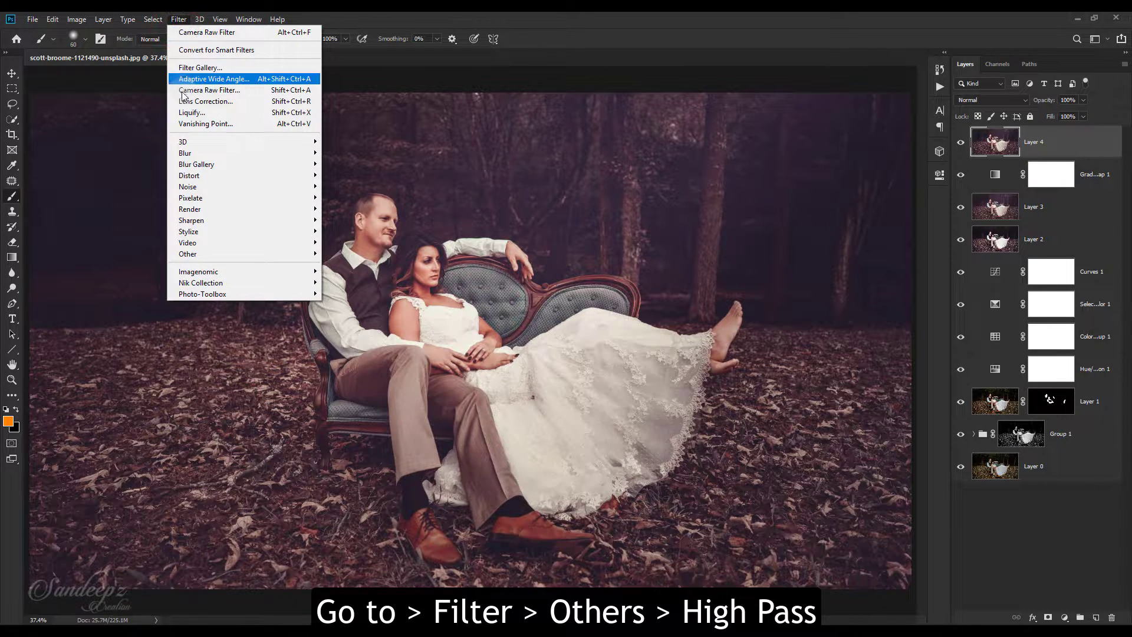
click(279, 255)
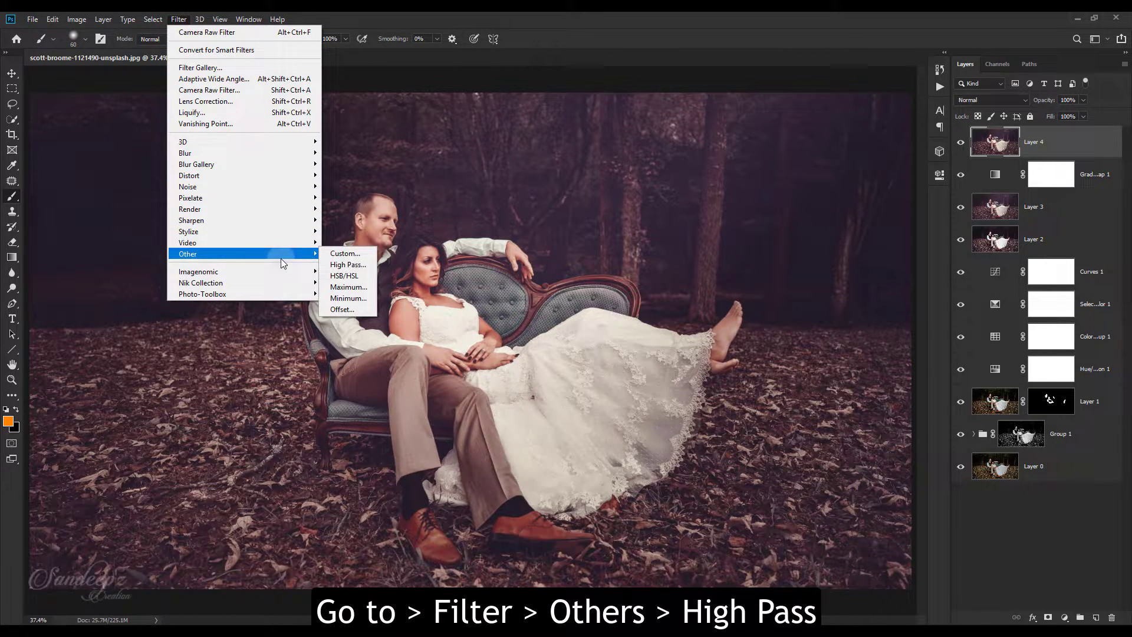
click(346, 264)
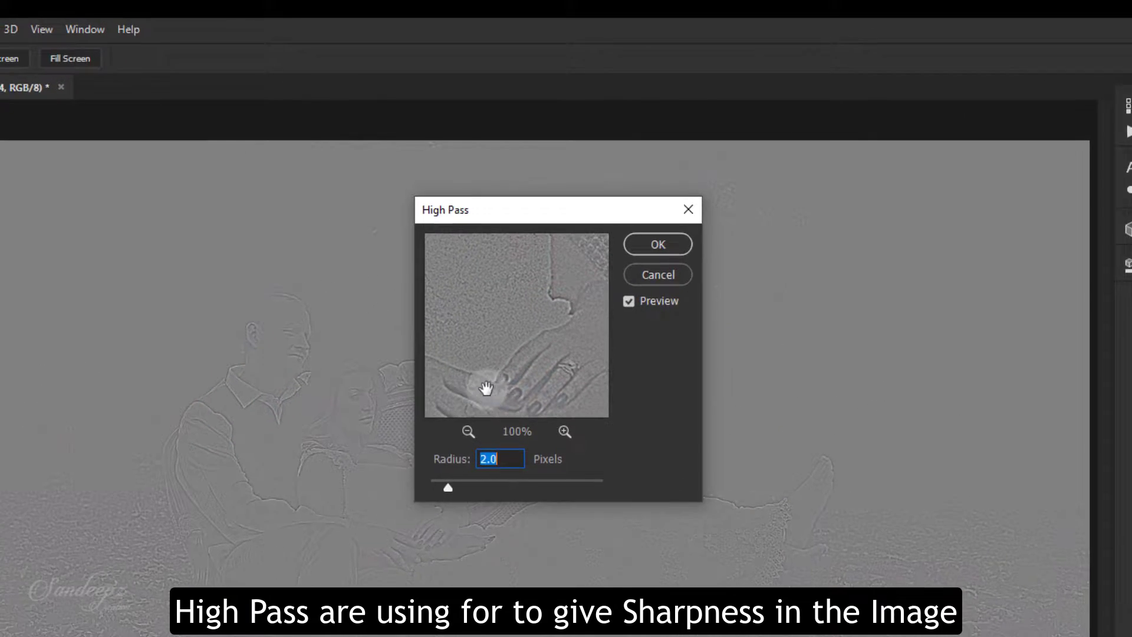
click(508, 459)
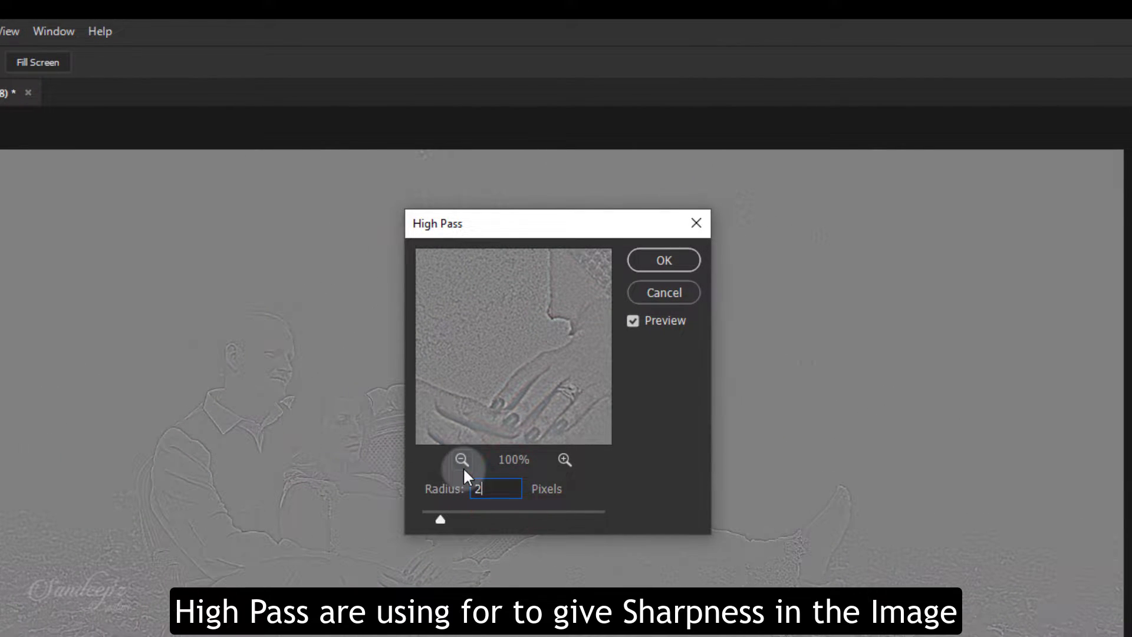
text(2.5)
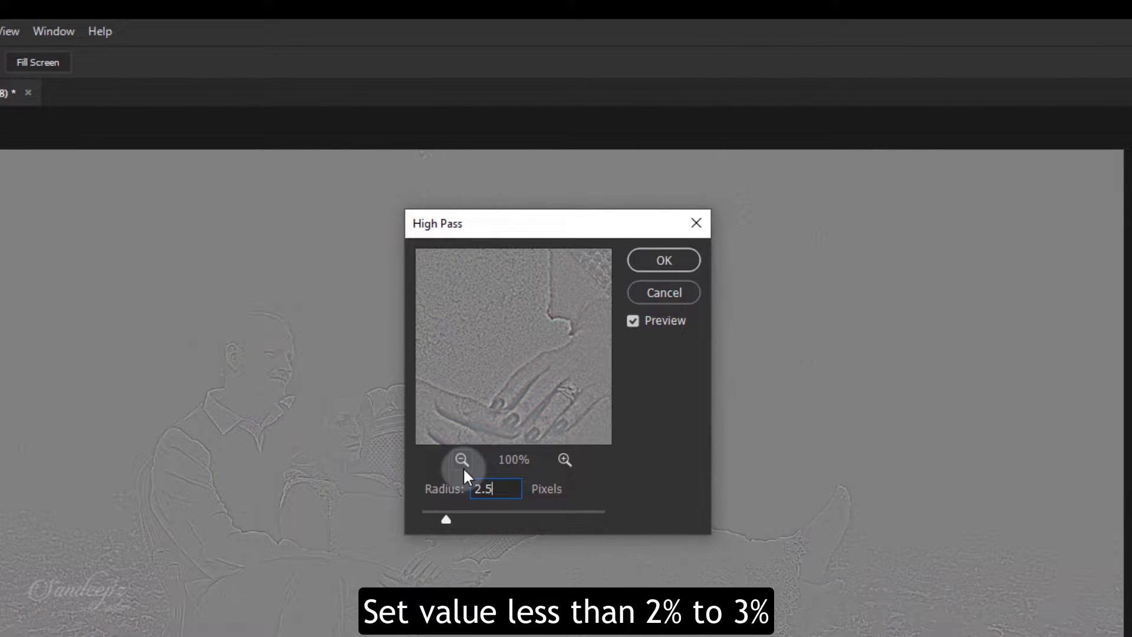
click(652, 261)
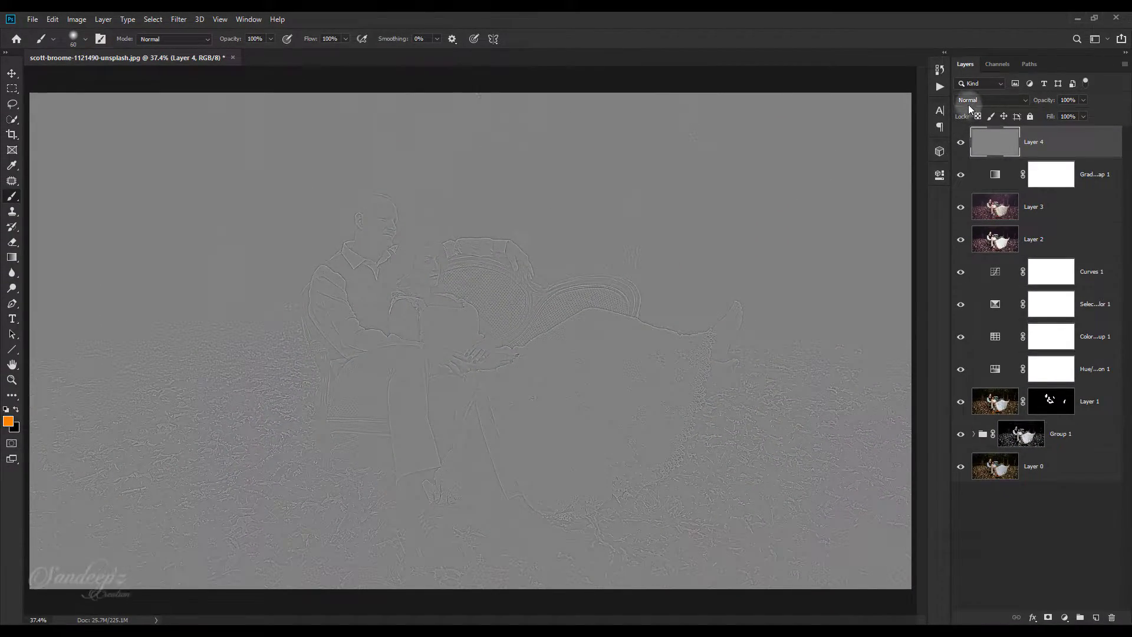
Step: Blend Layer 4 in Linear Light at 26% opacity, comparing the sharpening at 100% and fit views
click(970, 101)
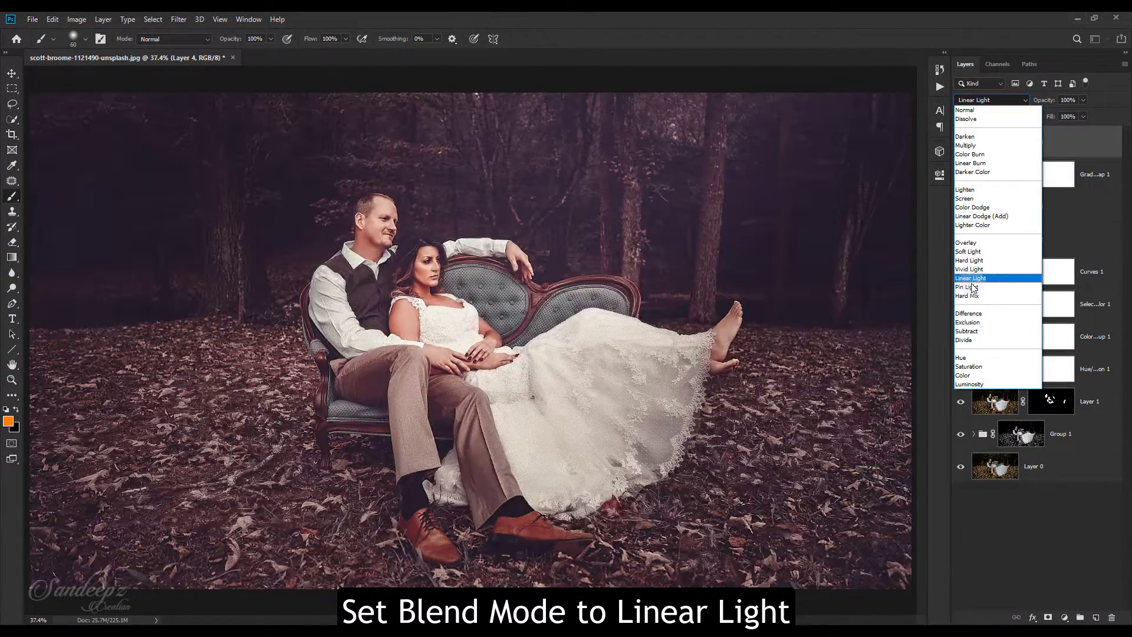
click(972, 279)
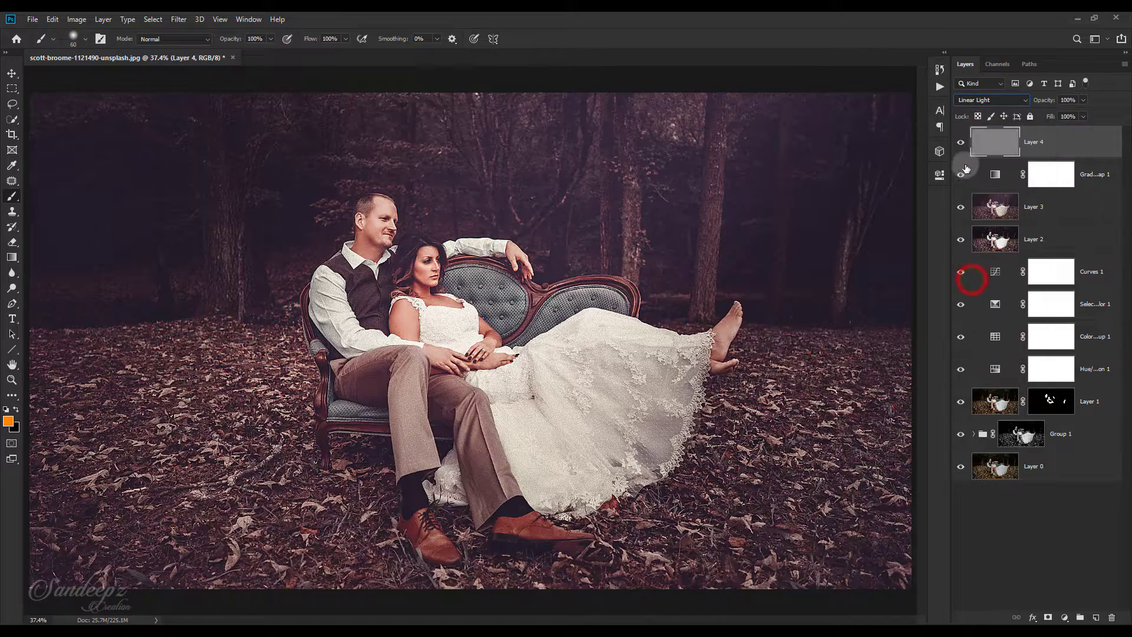
click(962, 143)
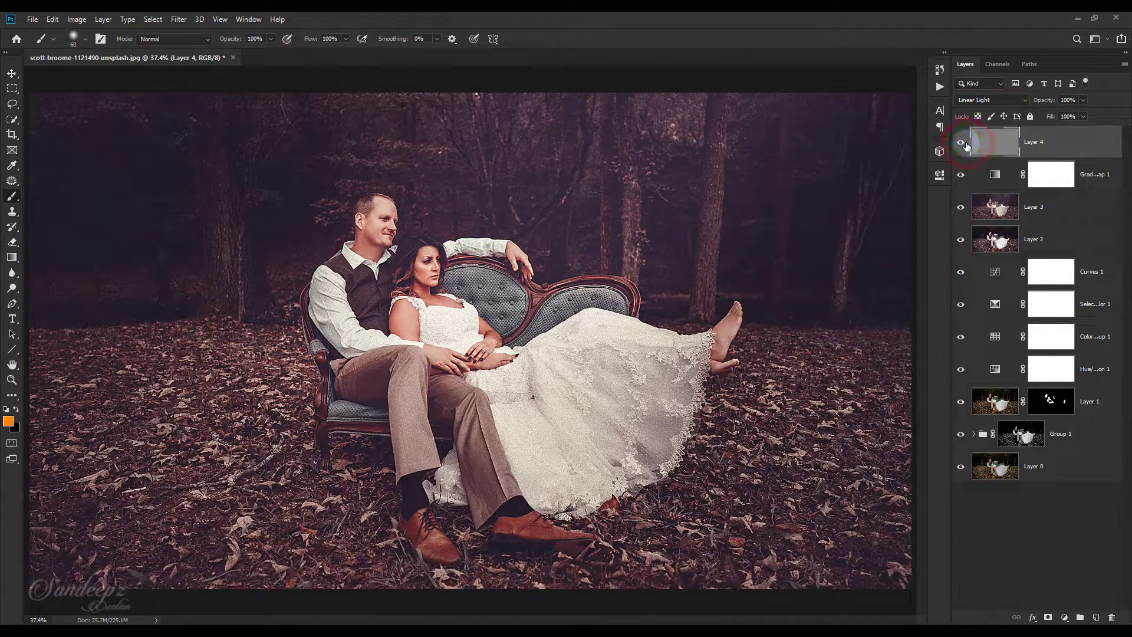
key(ctrl+1)
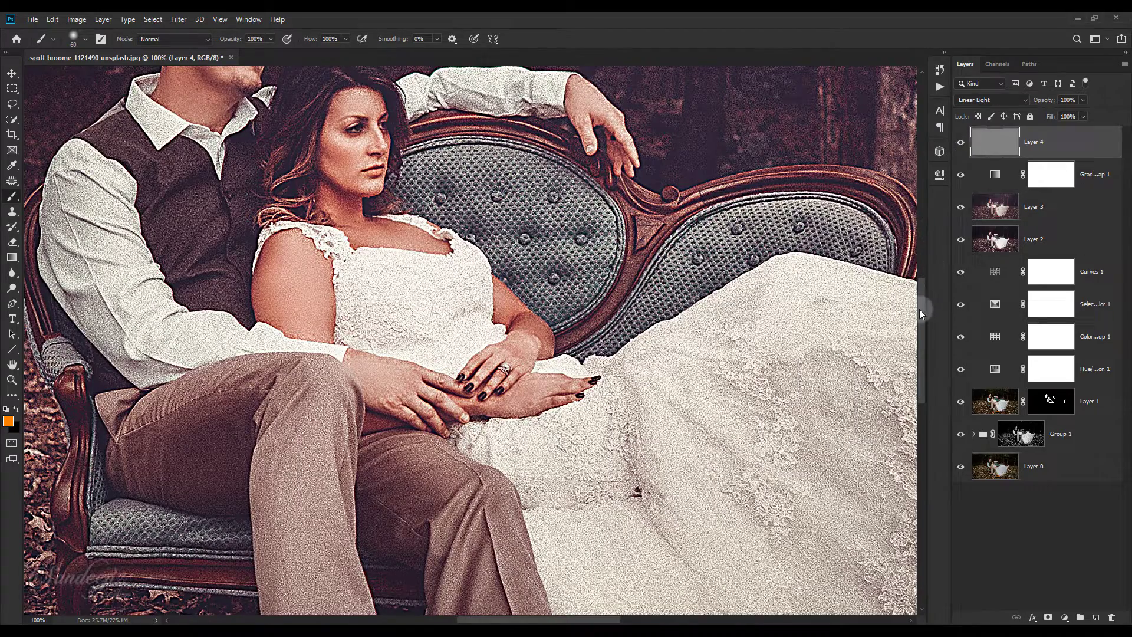
drag(922, 312, 922, 274)
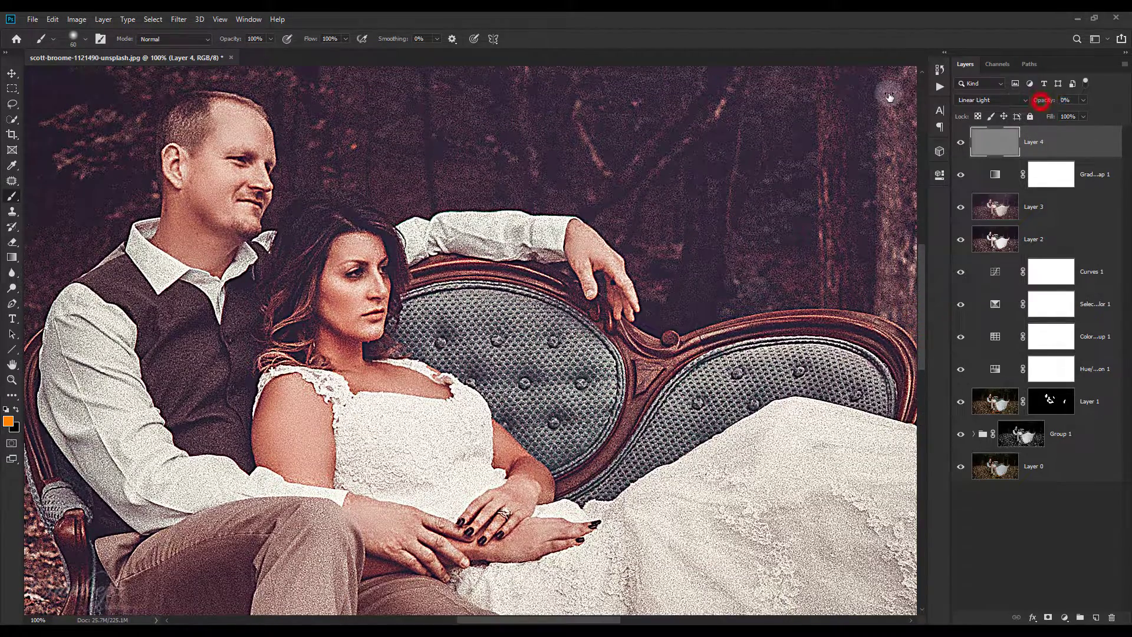
drag(890, 96, 876, 96)
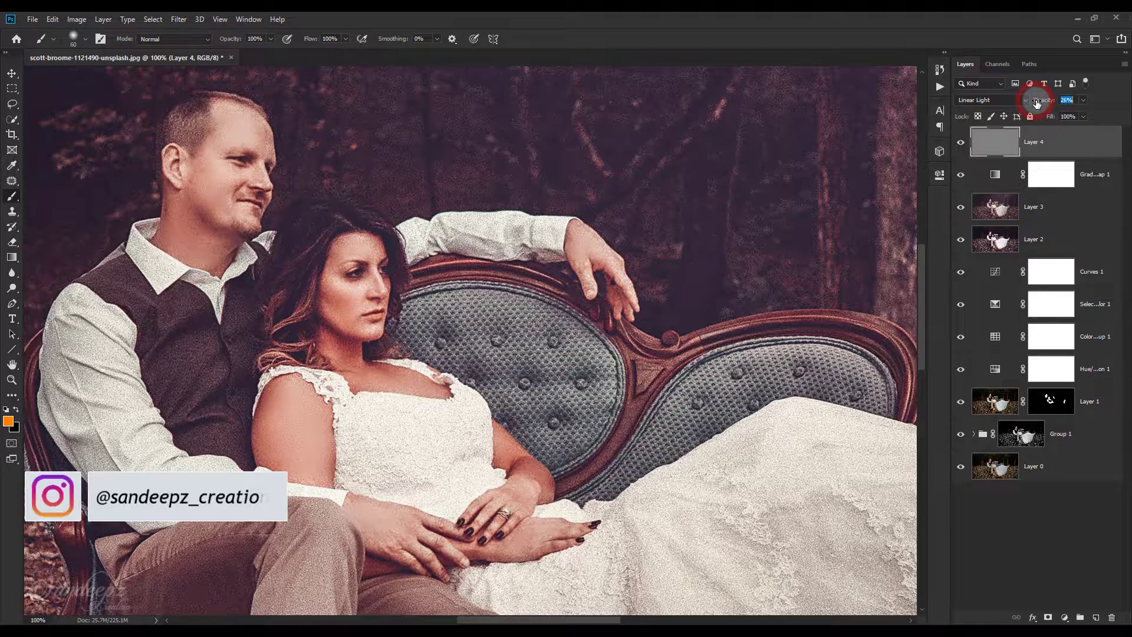
key(ctrl+0)
click(961, 149)
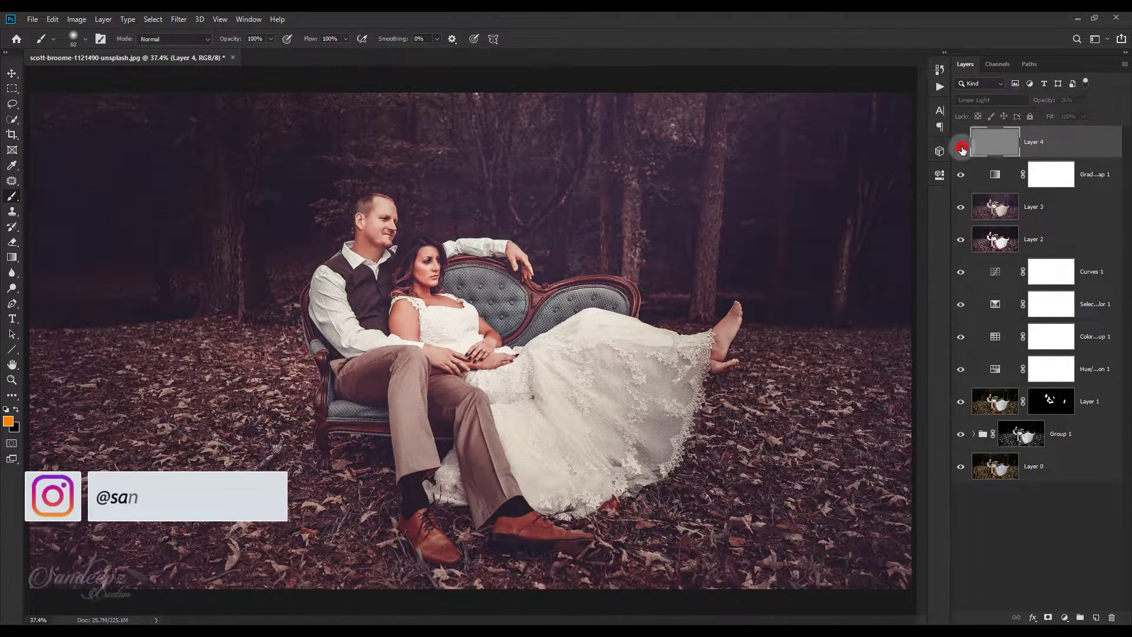
click(962, 142)
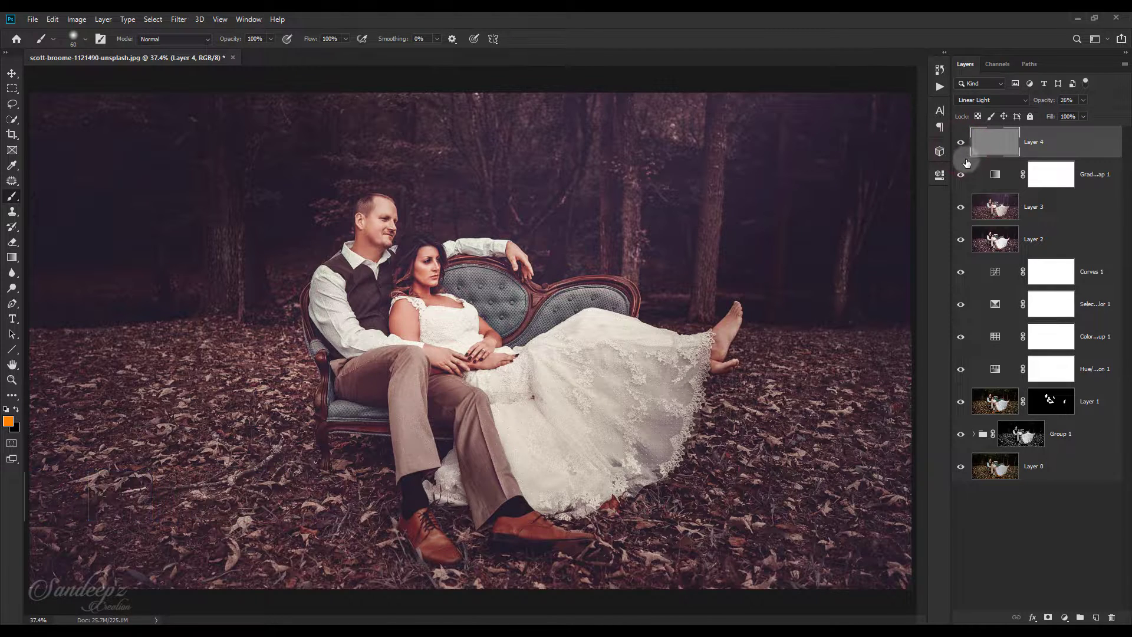
Step: Add empty Layer 5 and set the foreground colour to deep red-orange aa1c00, sampled from the shoe
click(1096, 617)
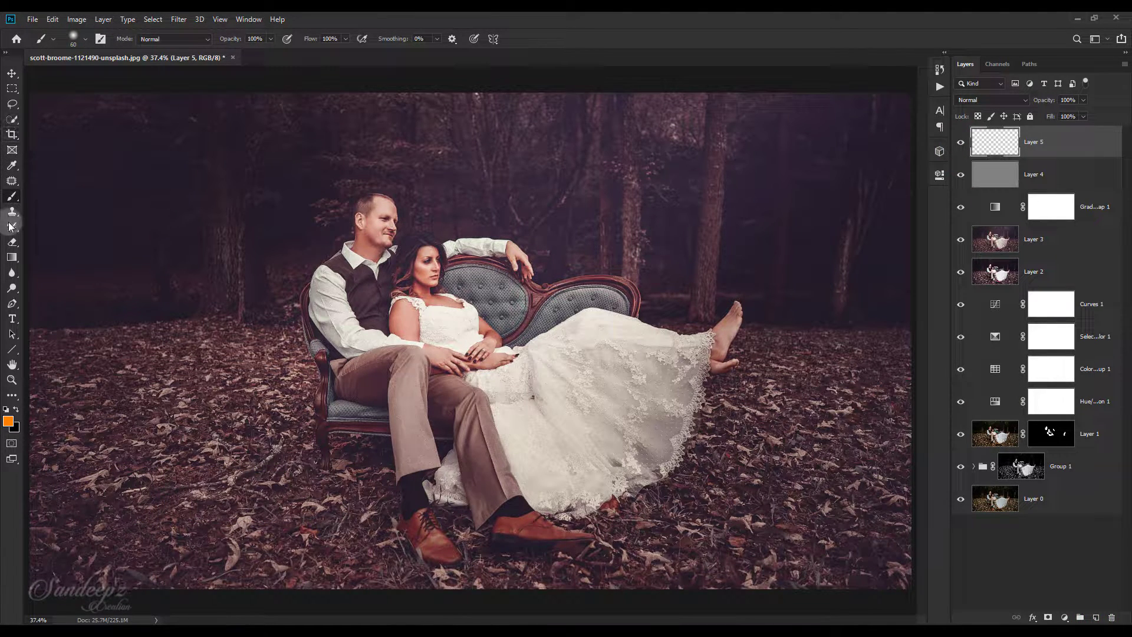
click(8, 422)
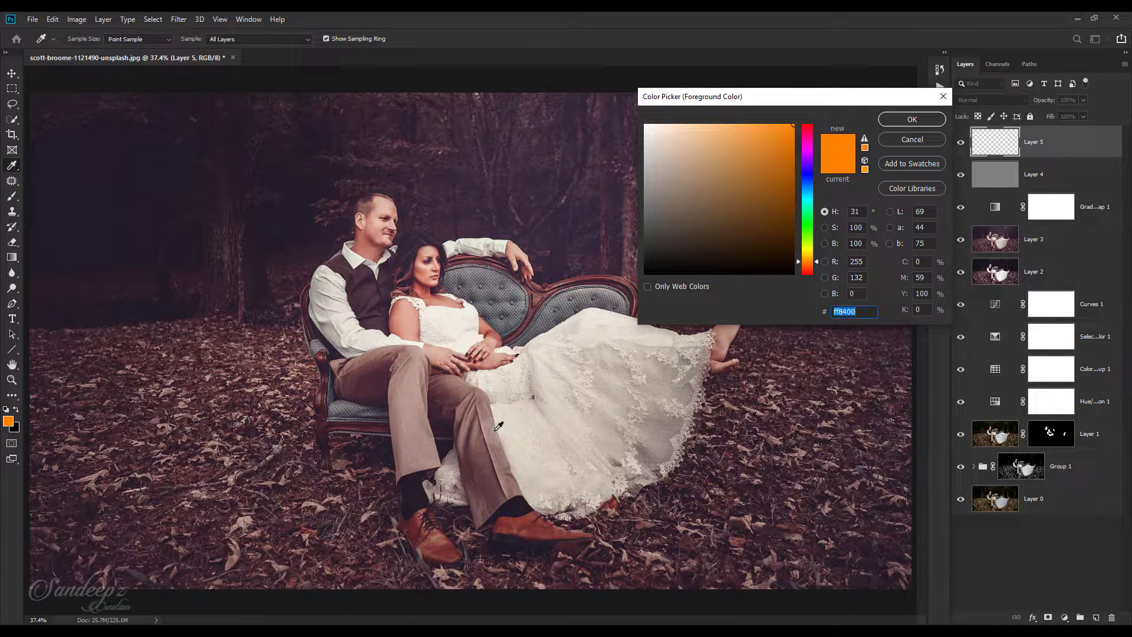
click(537, 530)
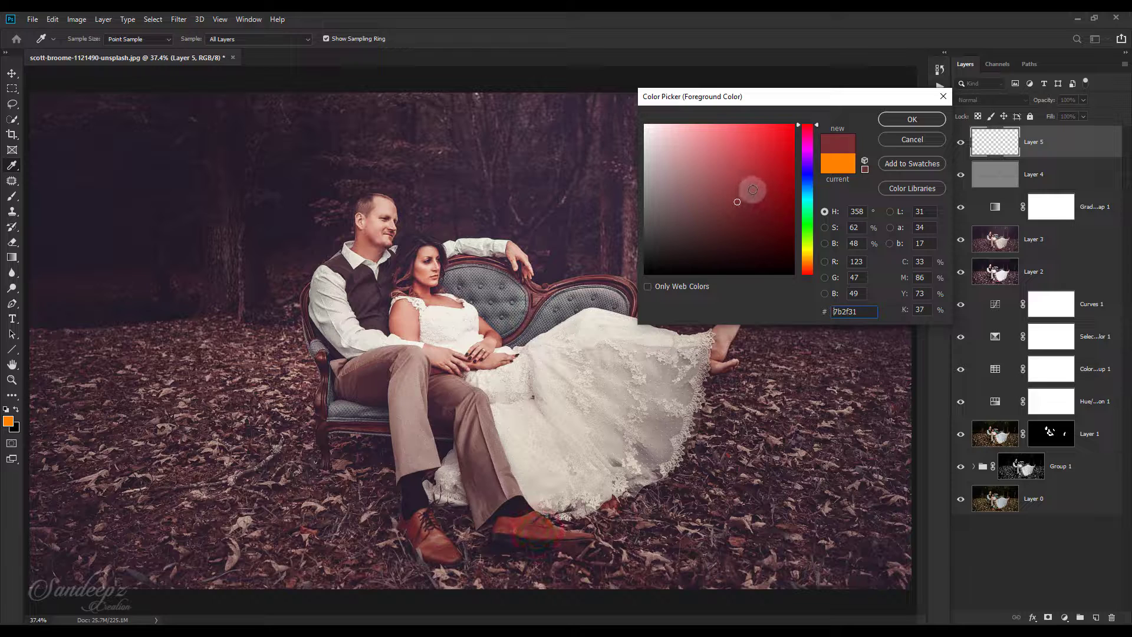
drag(744, 195, 749, 125)
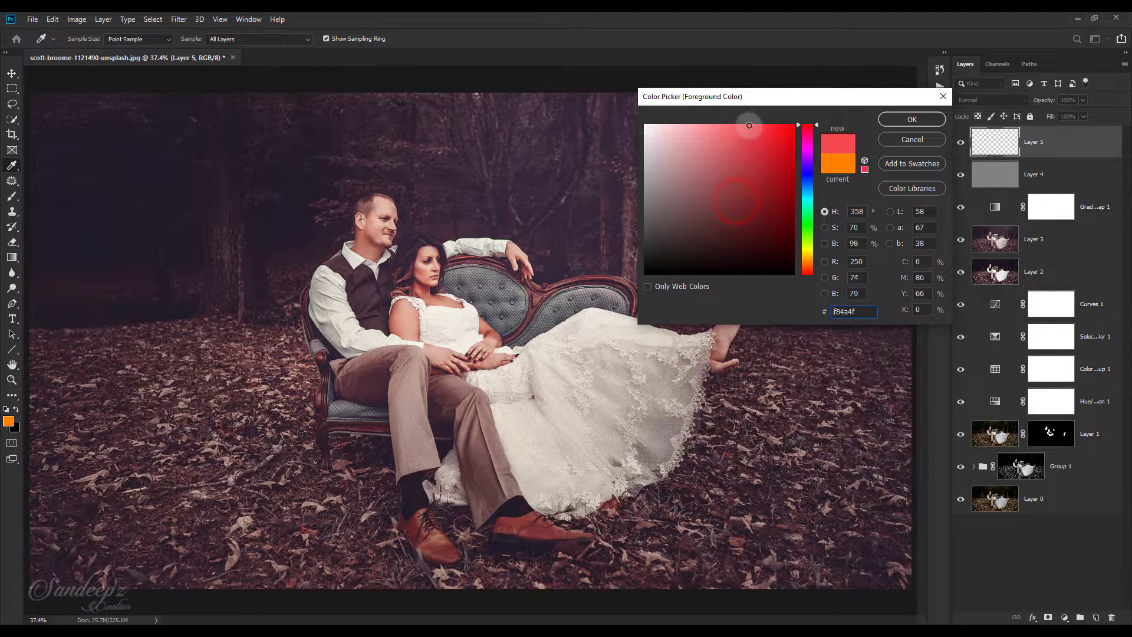
drag(807, 266, 812, 266)
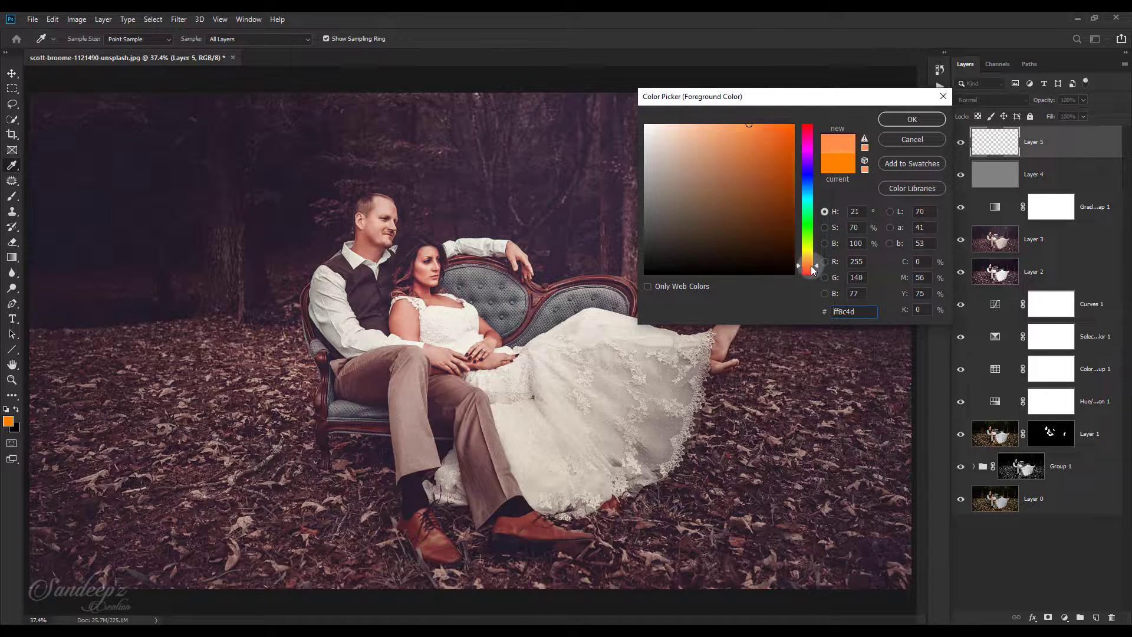
drag(811, 265, 811, 269)
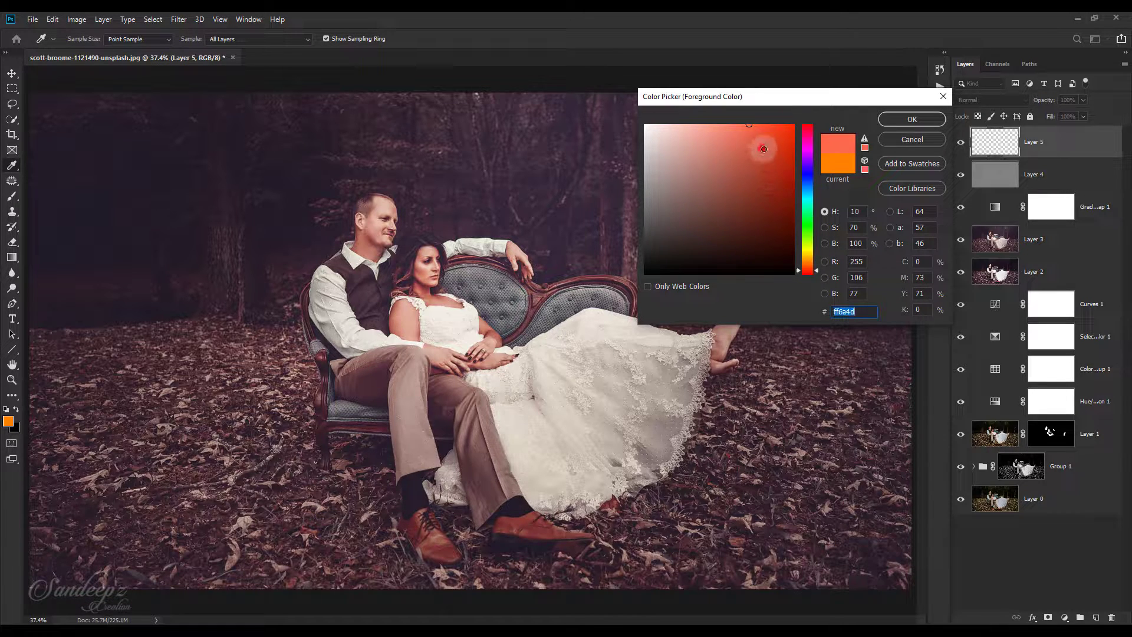
drag(764, 148, 804, 175)
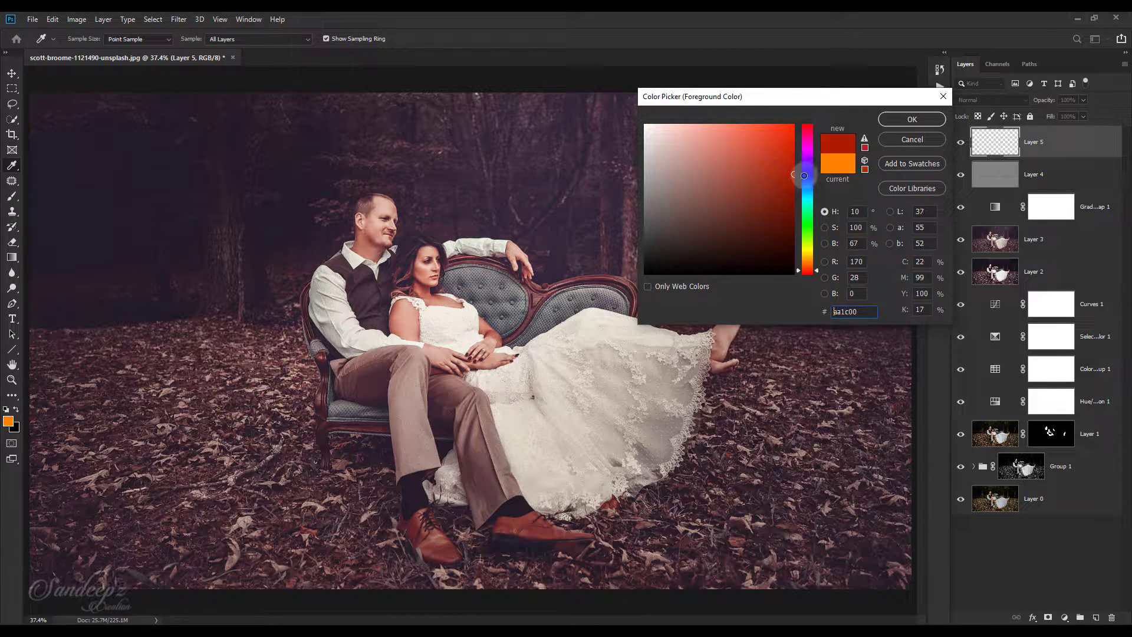
click(889, 120)
Step: Paint one soft 900 px red spot above the couple and set Layer 5 to Screen
key(b)
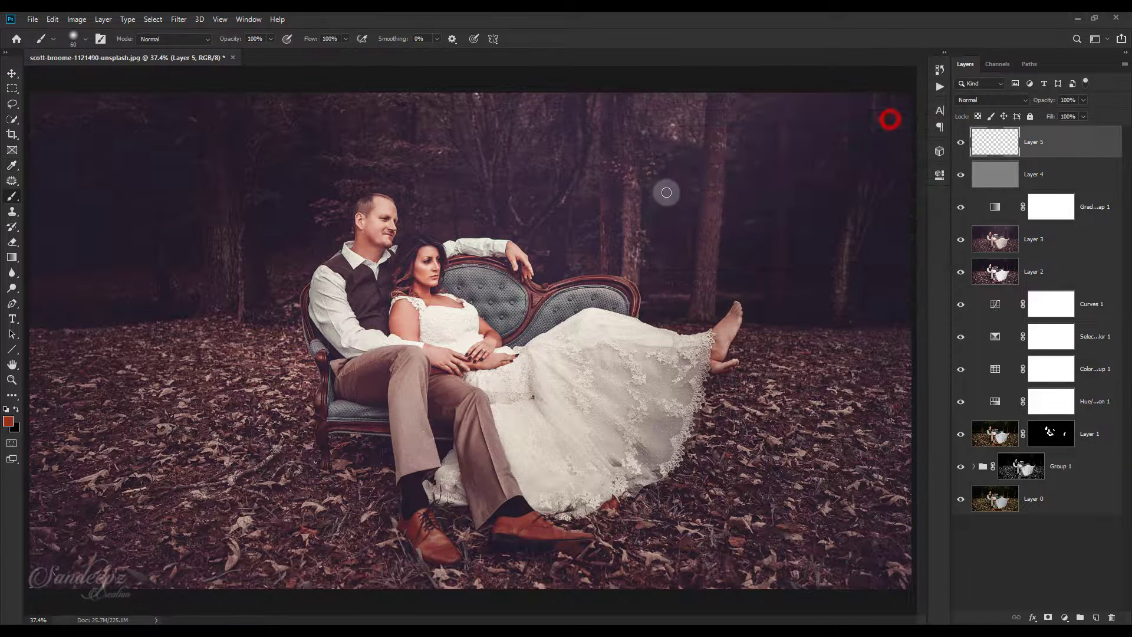
key(bracketright)
key(bracketright)
key(bracketright)
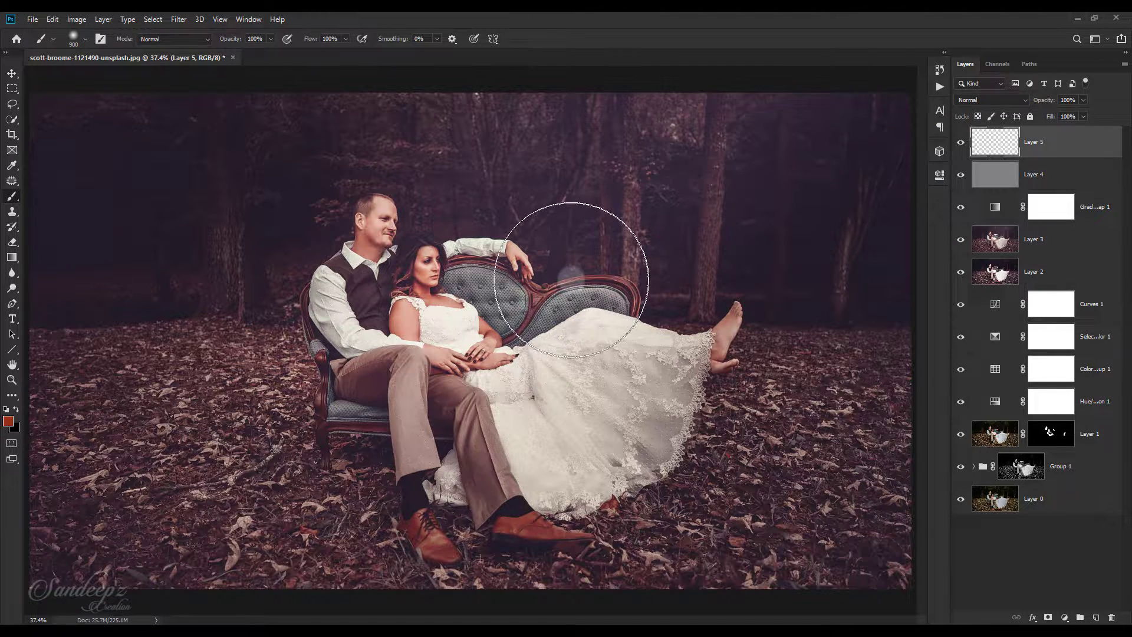
click(573, 268)
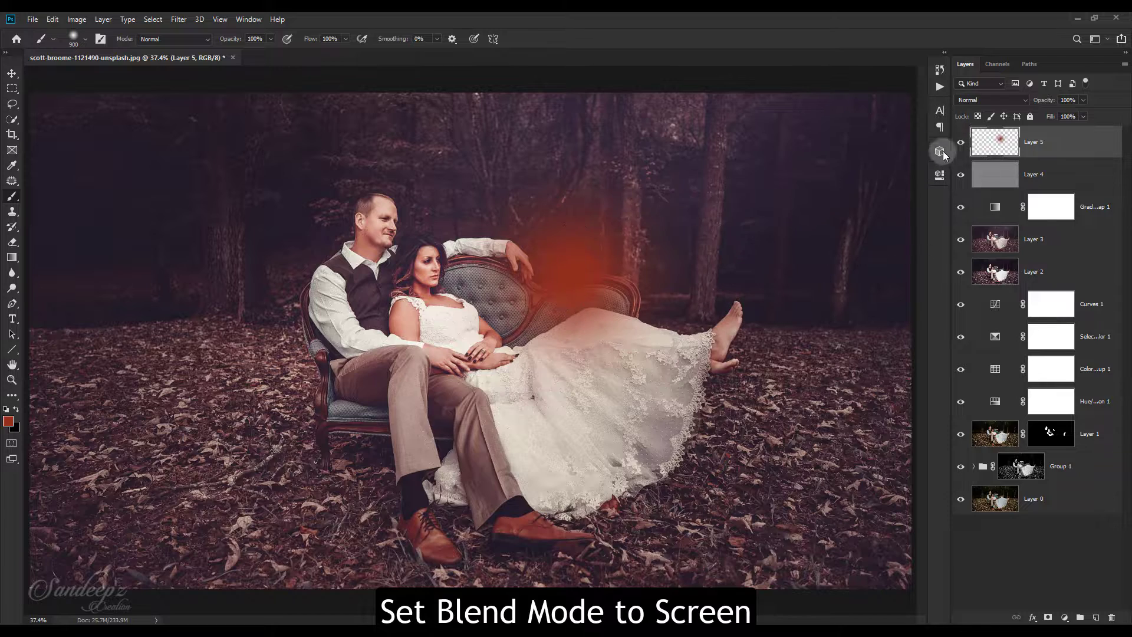
click(991, 100)
click(969, 199)
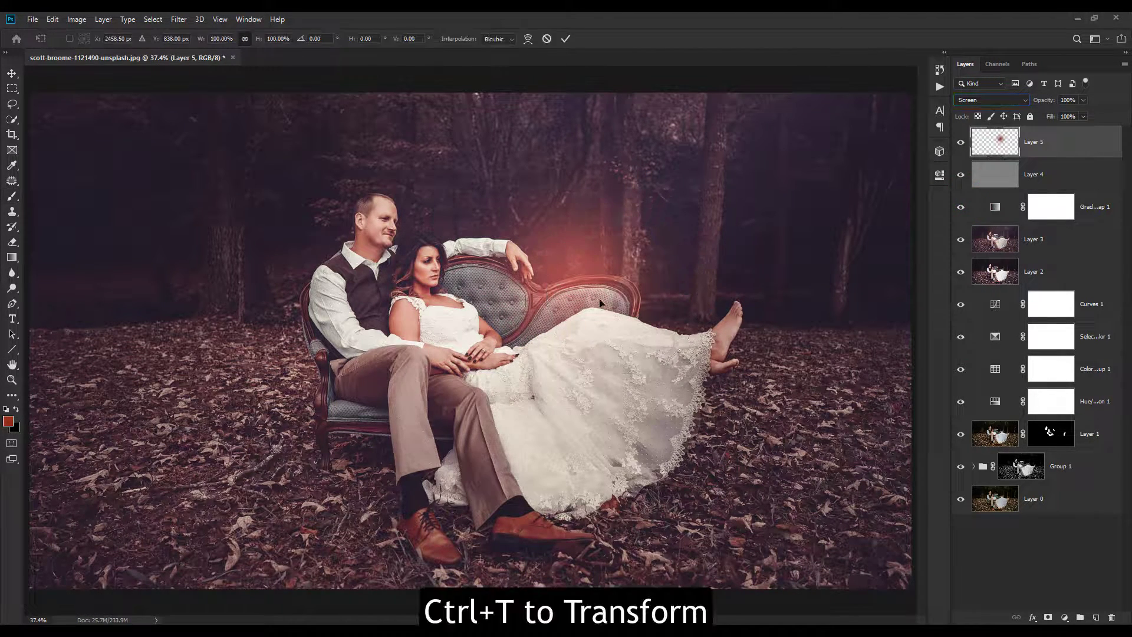
Step: Free-transform the red glow, enlarging it and moving it upward
key(ctrl+t)
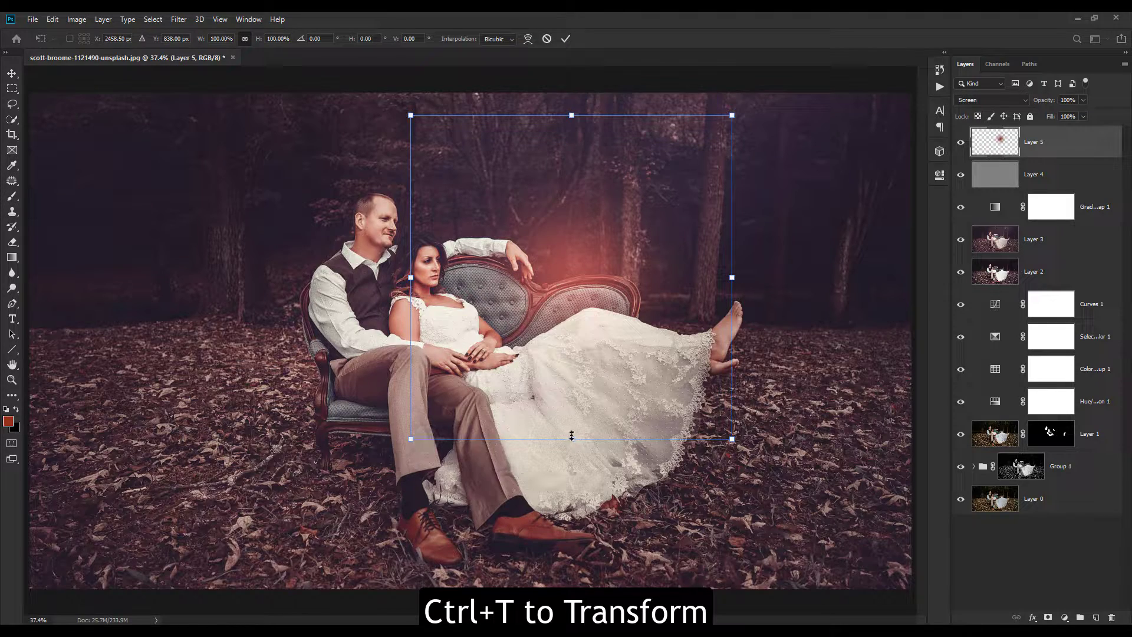
drag(571, 435, 571, 374)
mouse_move(701, 246)
mouse_down()
mouse_move(730, 243)
mouse_move(889, 387)
mouse_up()
drag(629, 243, 708, 126)
drag(625, 303, 627, 164)
key(ctrl+minus)
key(ctrl+minus)
key(ctrl+minus)
Step: Stretch the glow across the whole upper photo and commit the transform
drag(763, 153, 825, 71)
drag(700, 159, 653, 159)
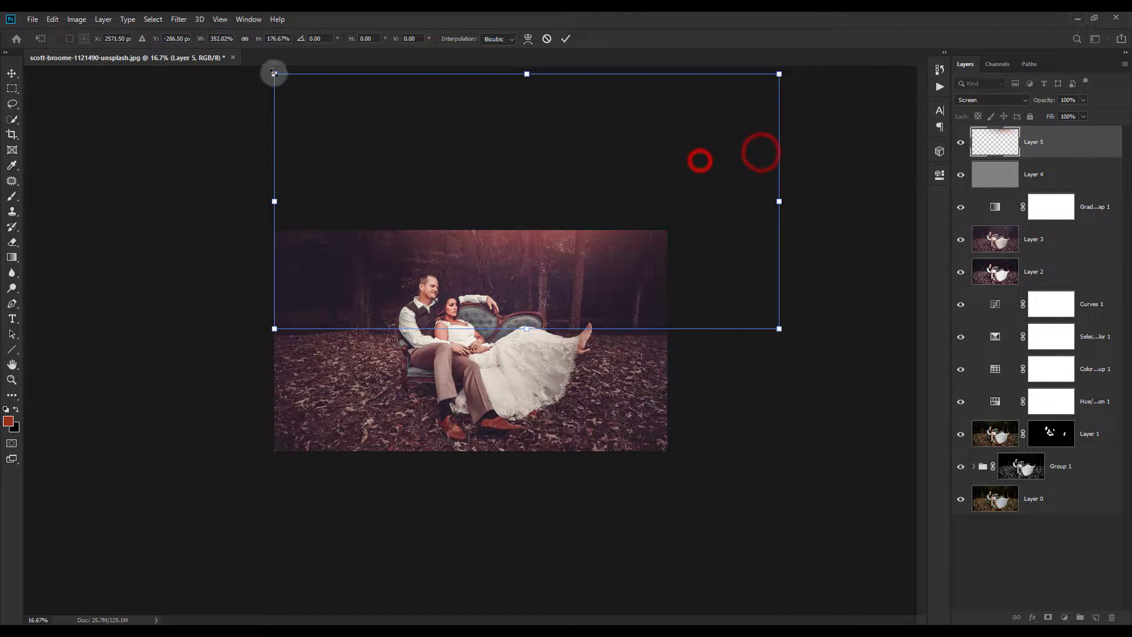
drag(273, 71, 374, 65)
drag(599, 157, 569, 167)
drag(345, 341, 24, 548)
drag(488, 361, 620, 273)
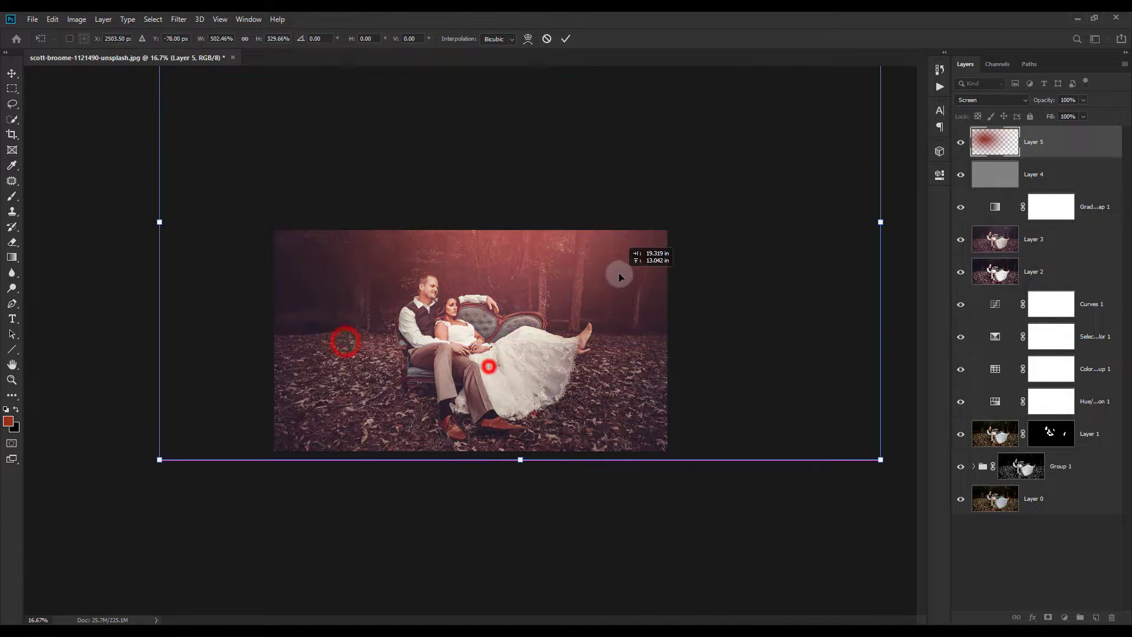
drag(159, 455, 35, 530)
drag(604, 304, 685, 252)
click(568, 38)
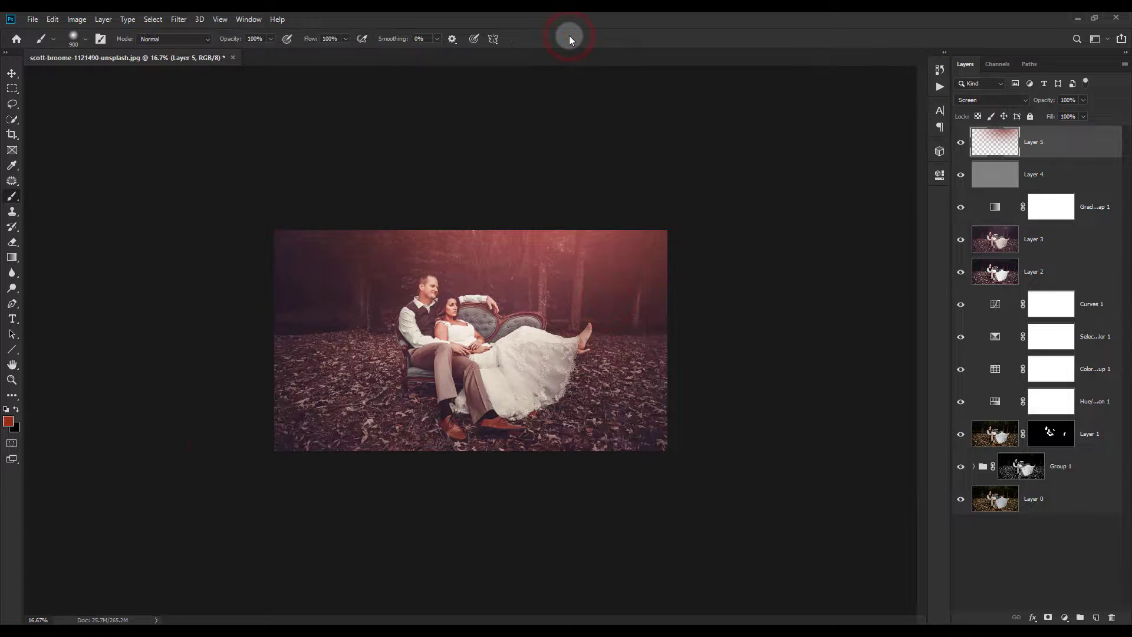
key(ctrl+0)
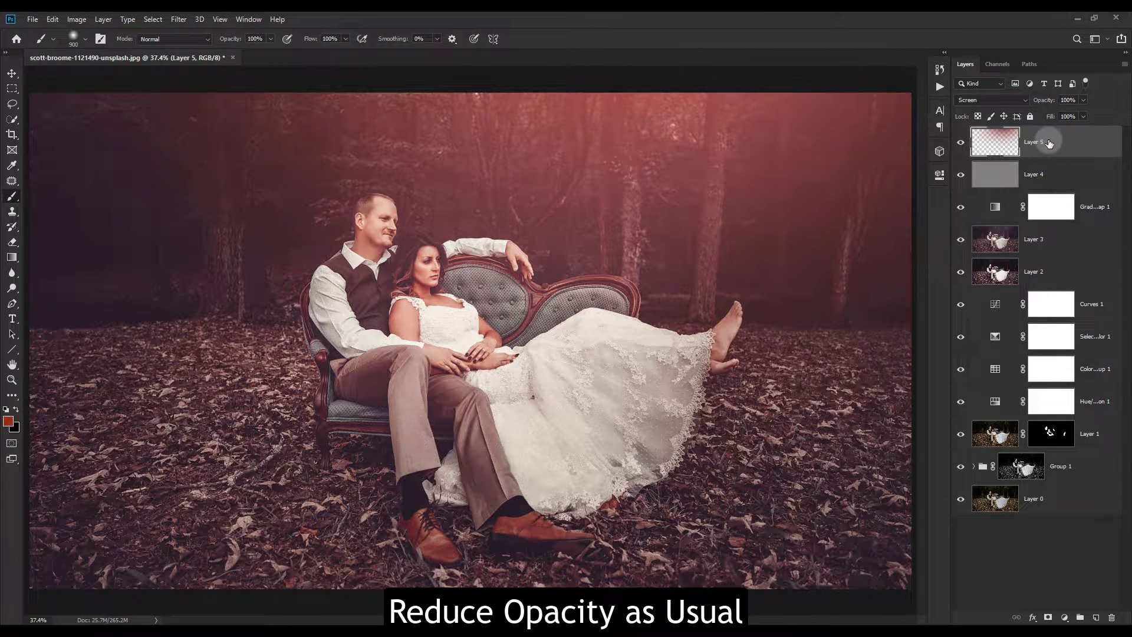
Step: Lower Layer 5's fill to 40%, toggling its visibility to compare the glow
drag(641, 121, 680, 121)
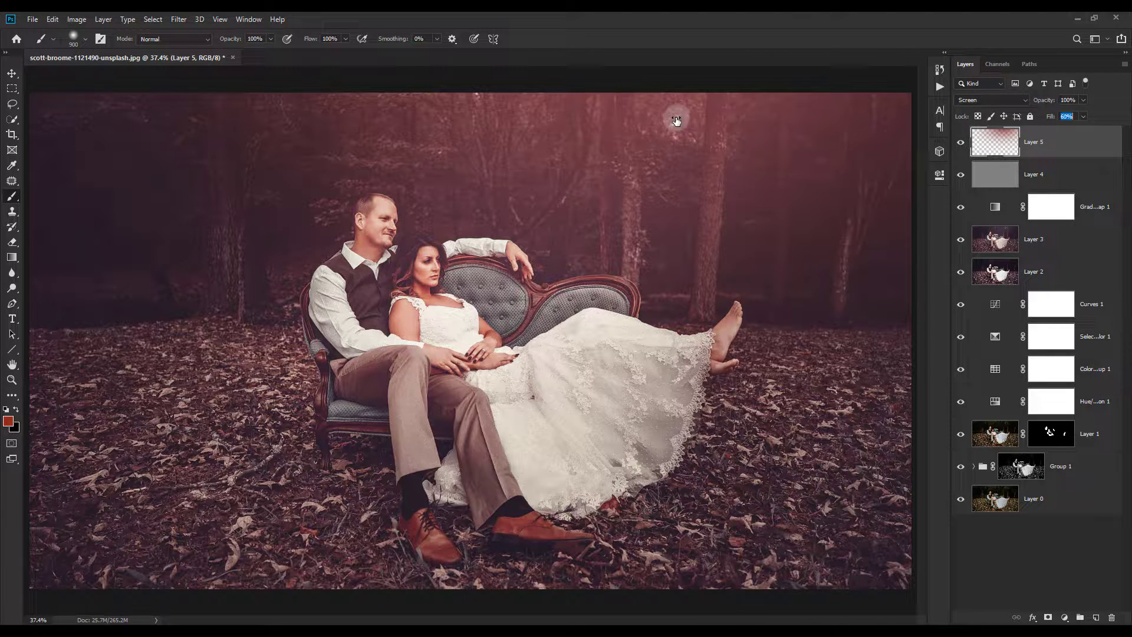
click(961, 142)
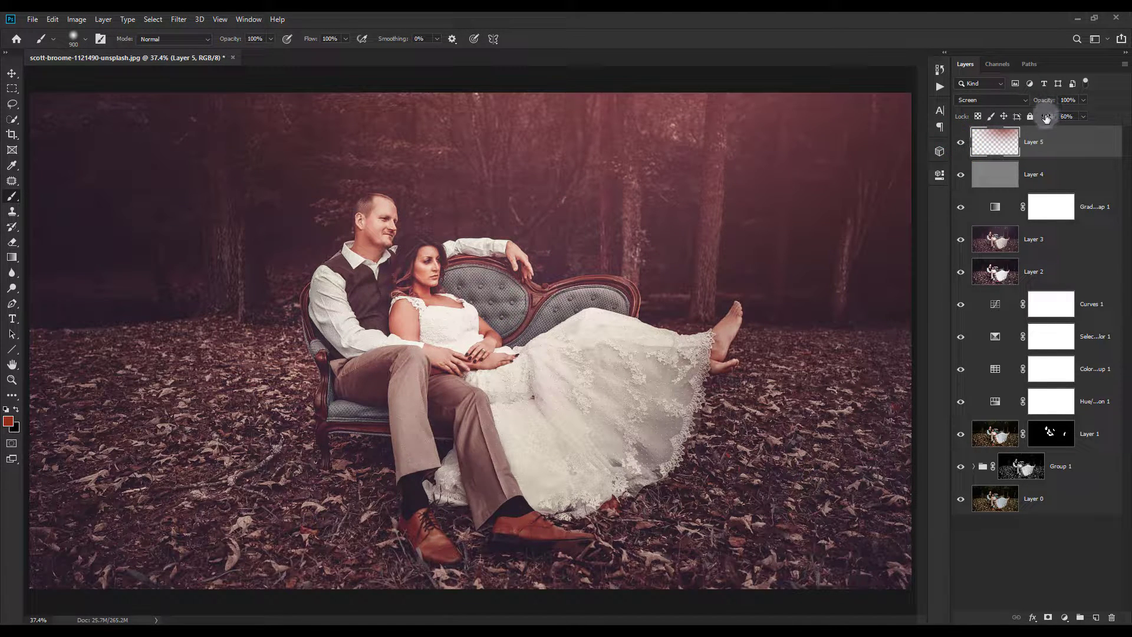
drag(1042, 118, 1033, 118)
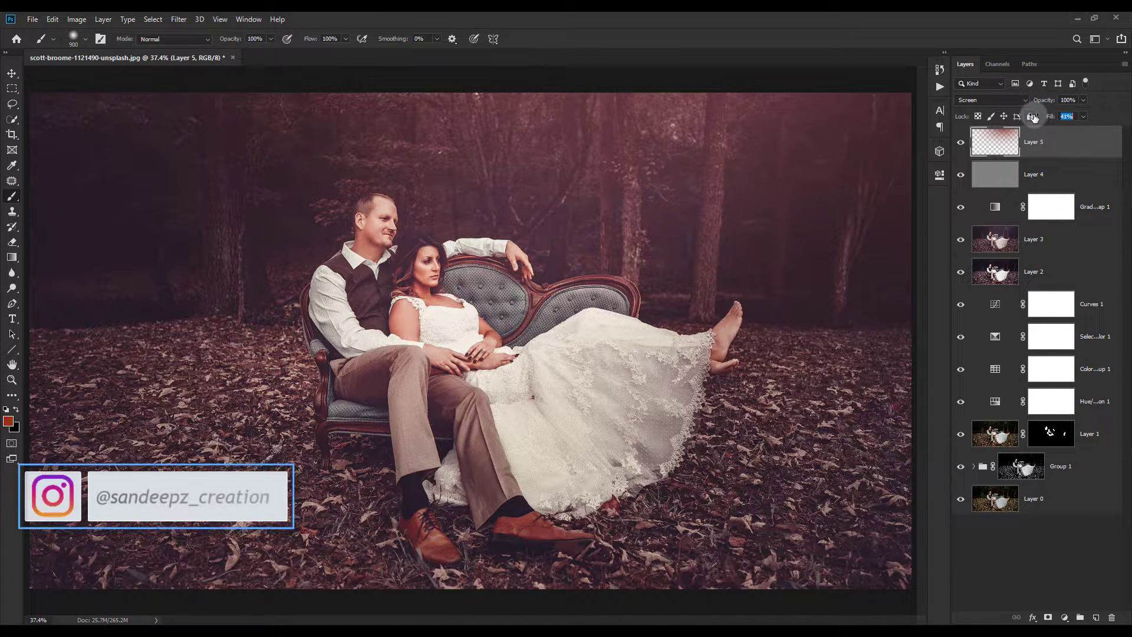
click(961, 142)
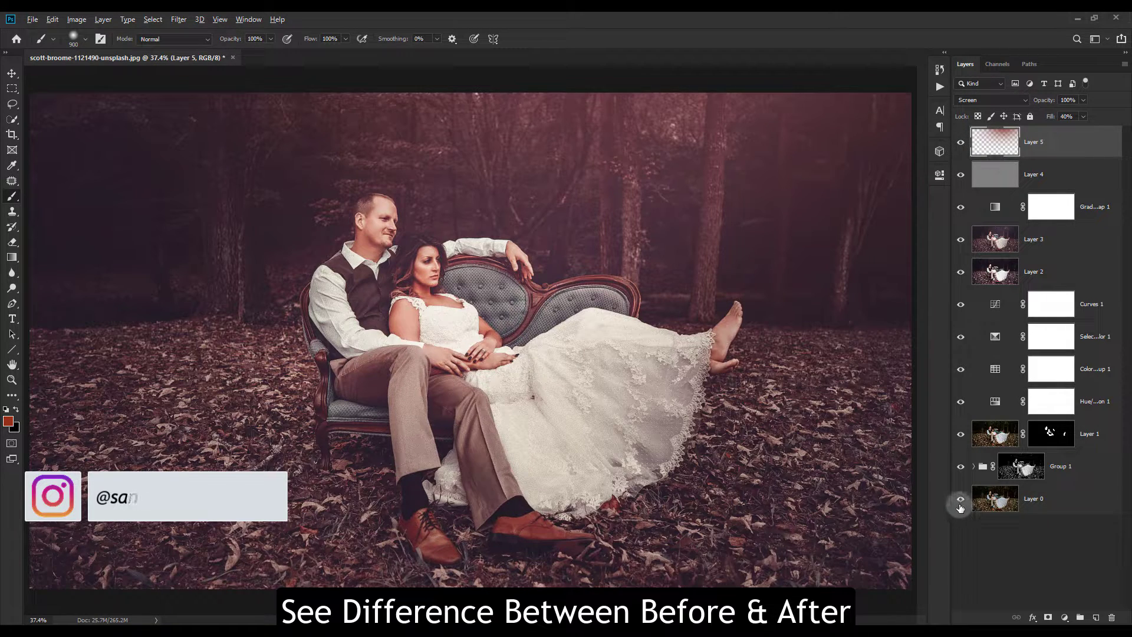
alt+click(960, 502)
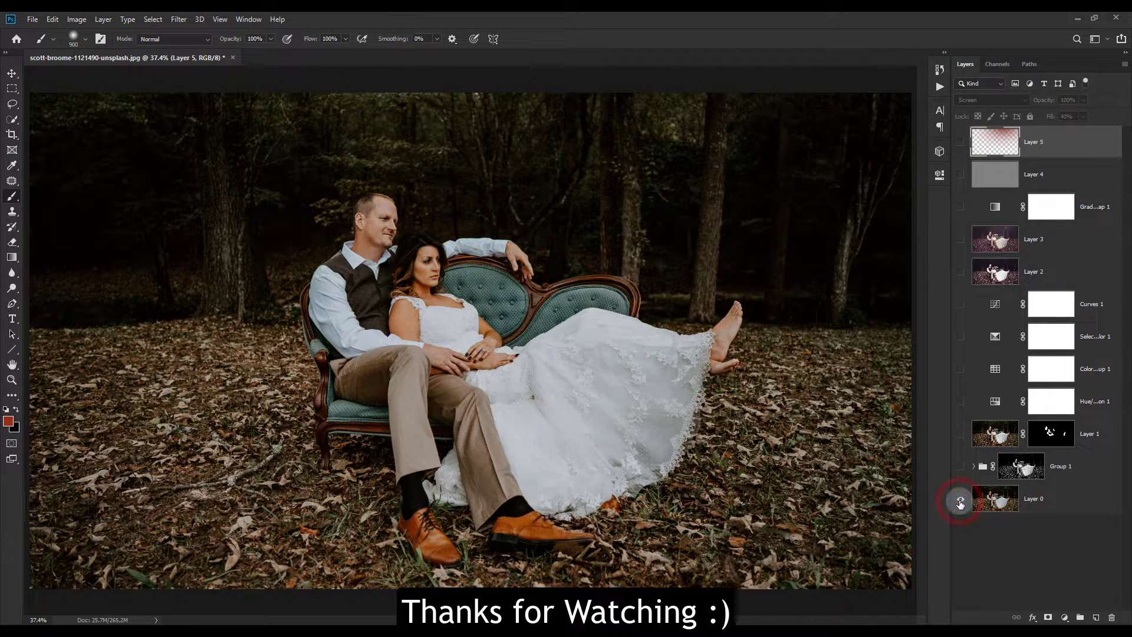
alt+click(960, 502)
alt+click(960, 502)
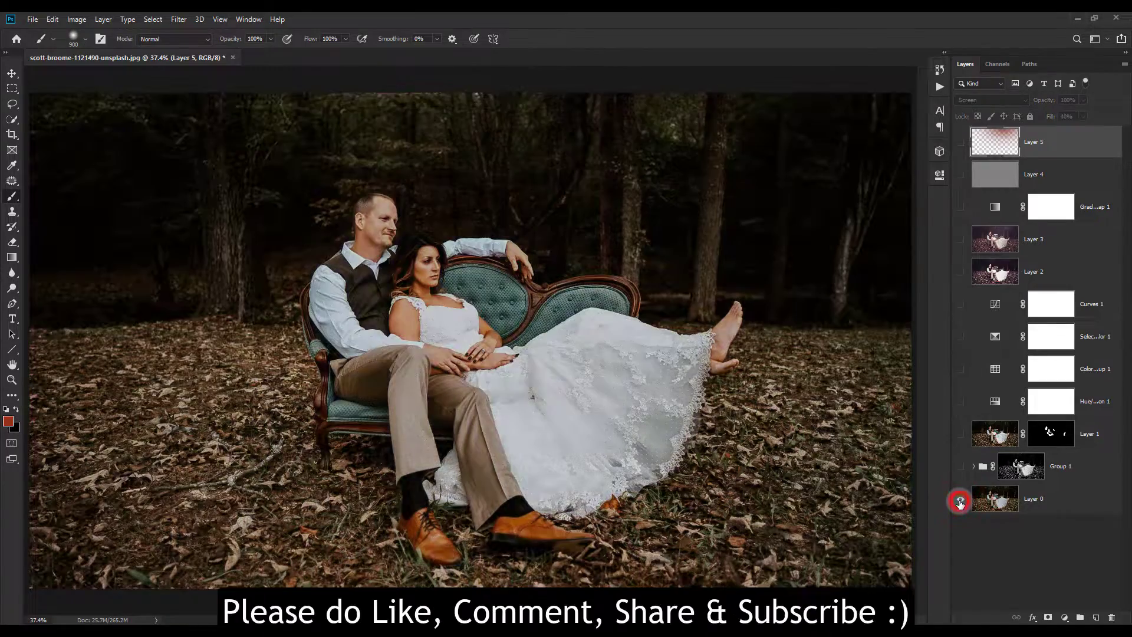
alt+click(960, 502)
alt+click(961, 502)
alt+click(960, 502)
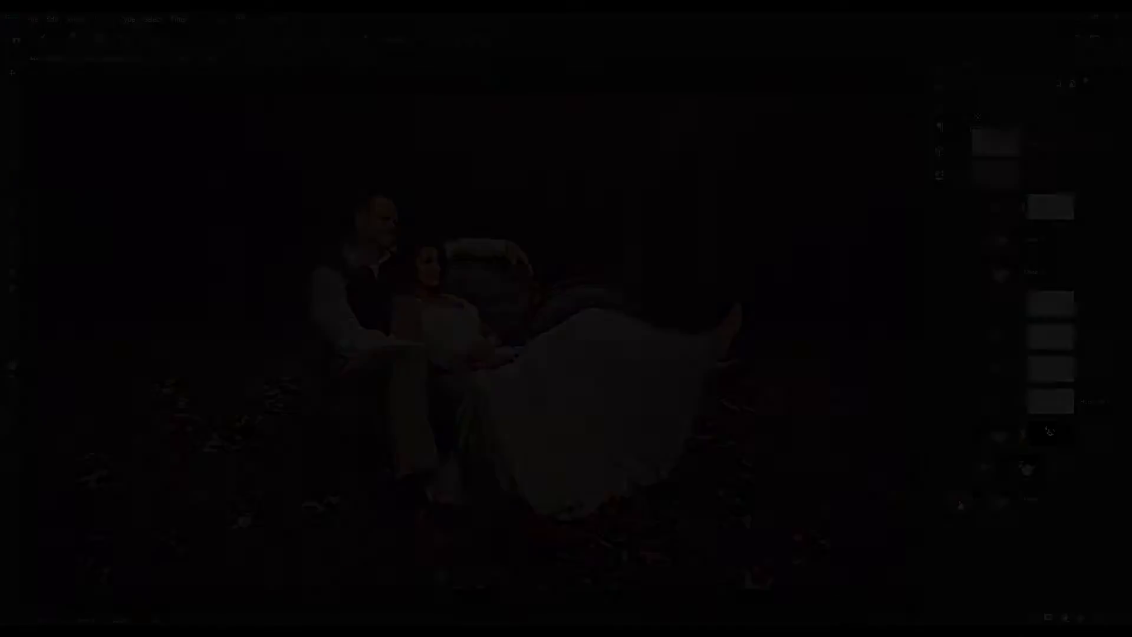